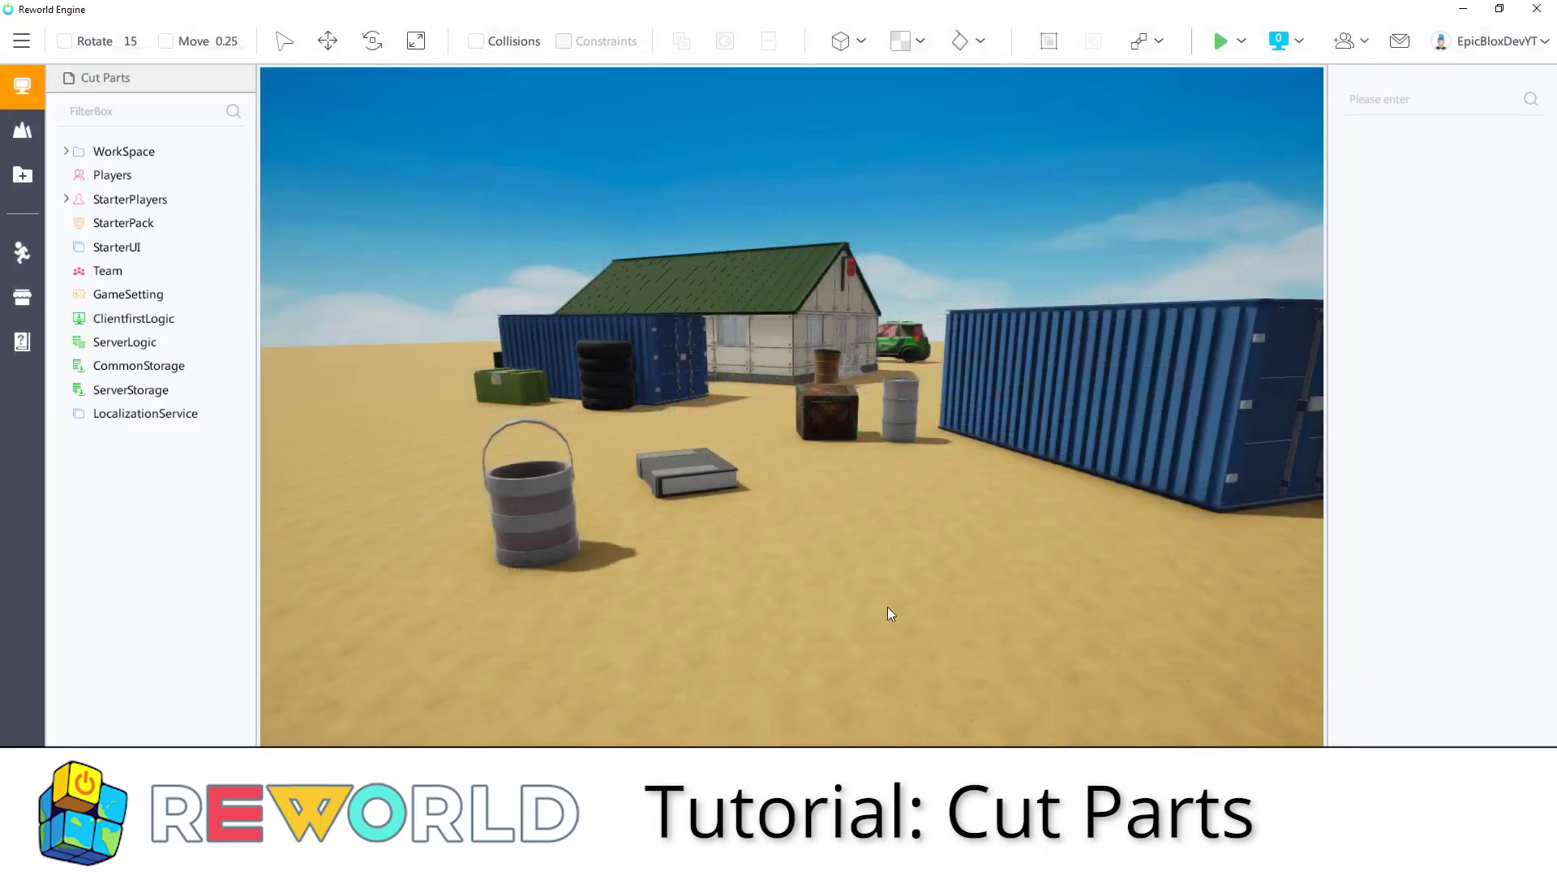
Step: Examine the existing bucket model in the scene from close up as a reference
right_drag(886, 606, 857, 613)
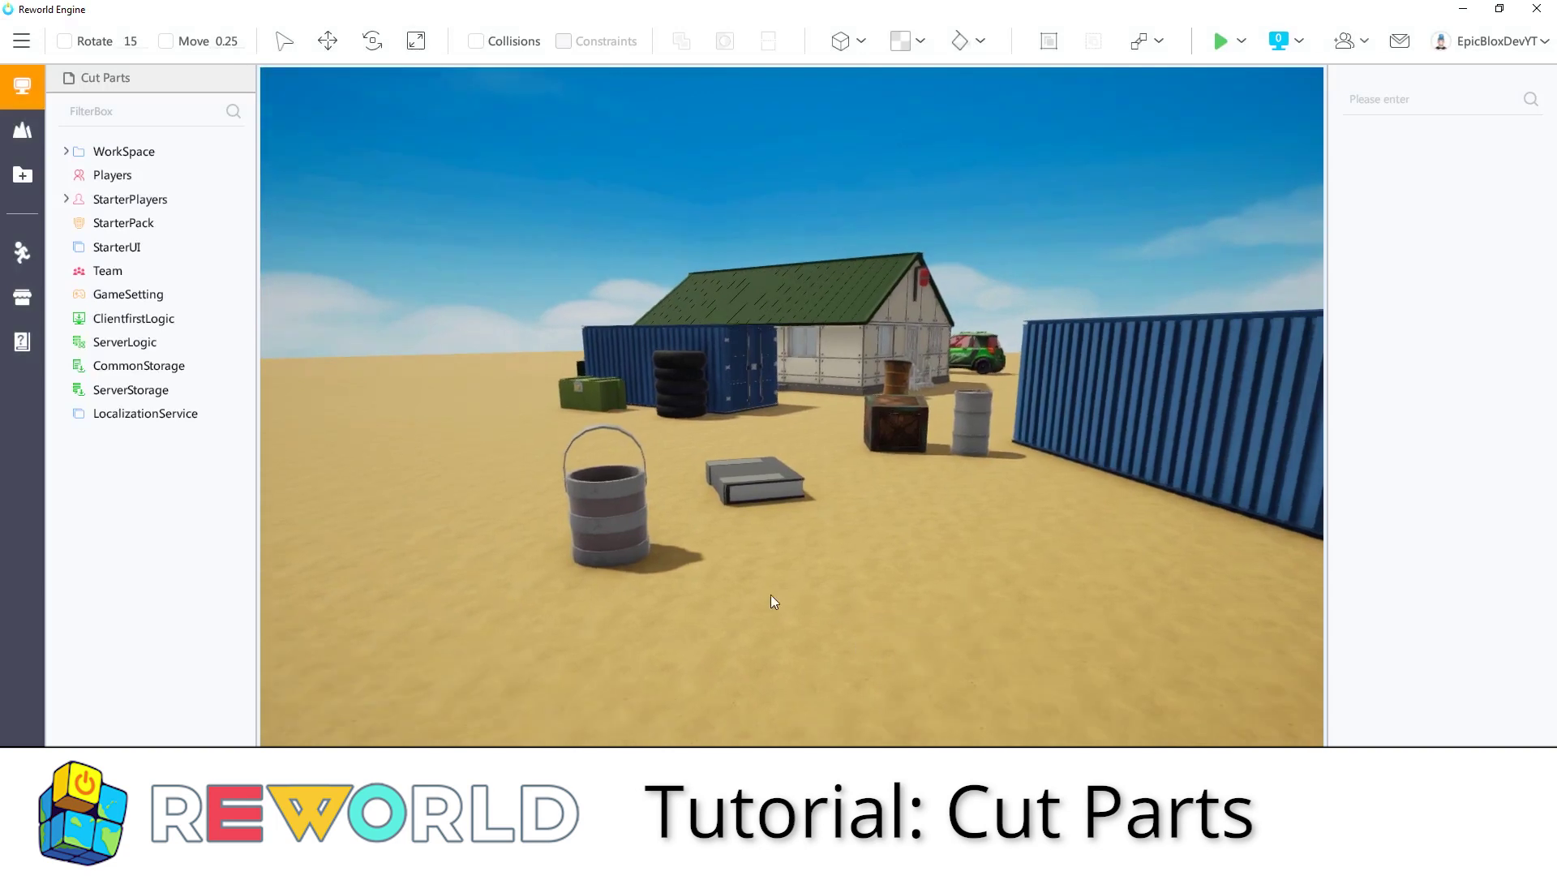
drag(553, 464, 698, 619)
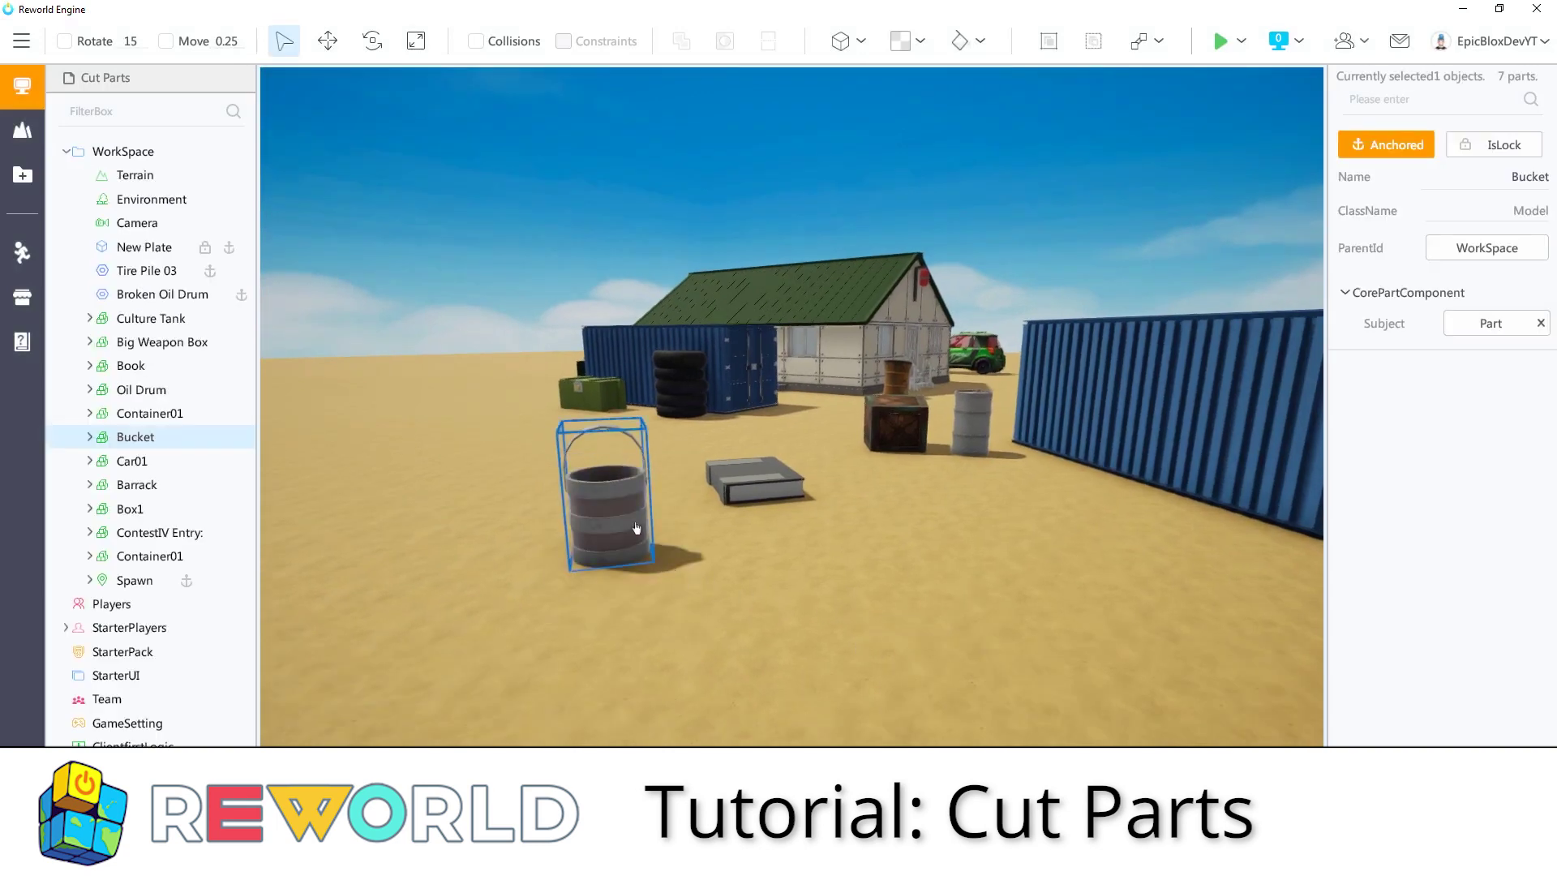
drag(635, 529, 707, 689)
right_drag(763, 641, 743, 686)
scroll(738, 673, up, 5)
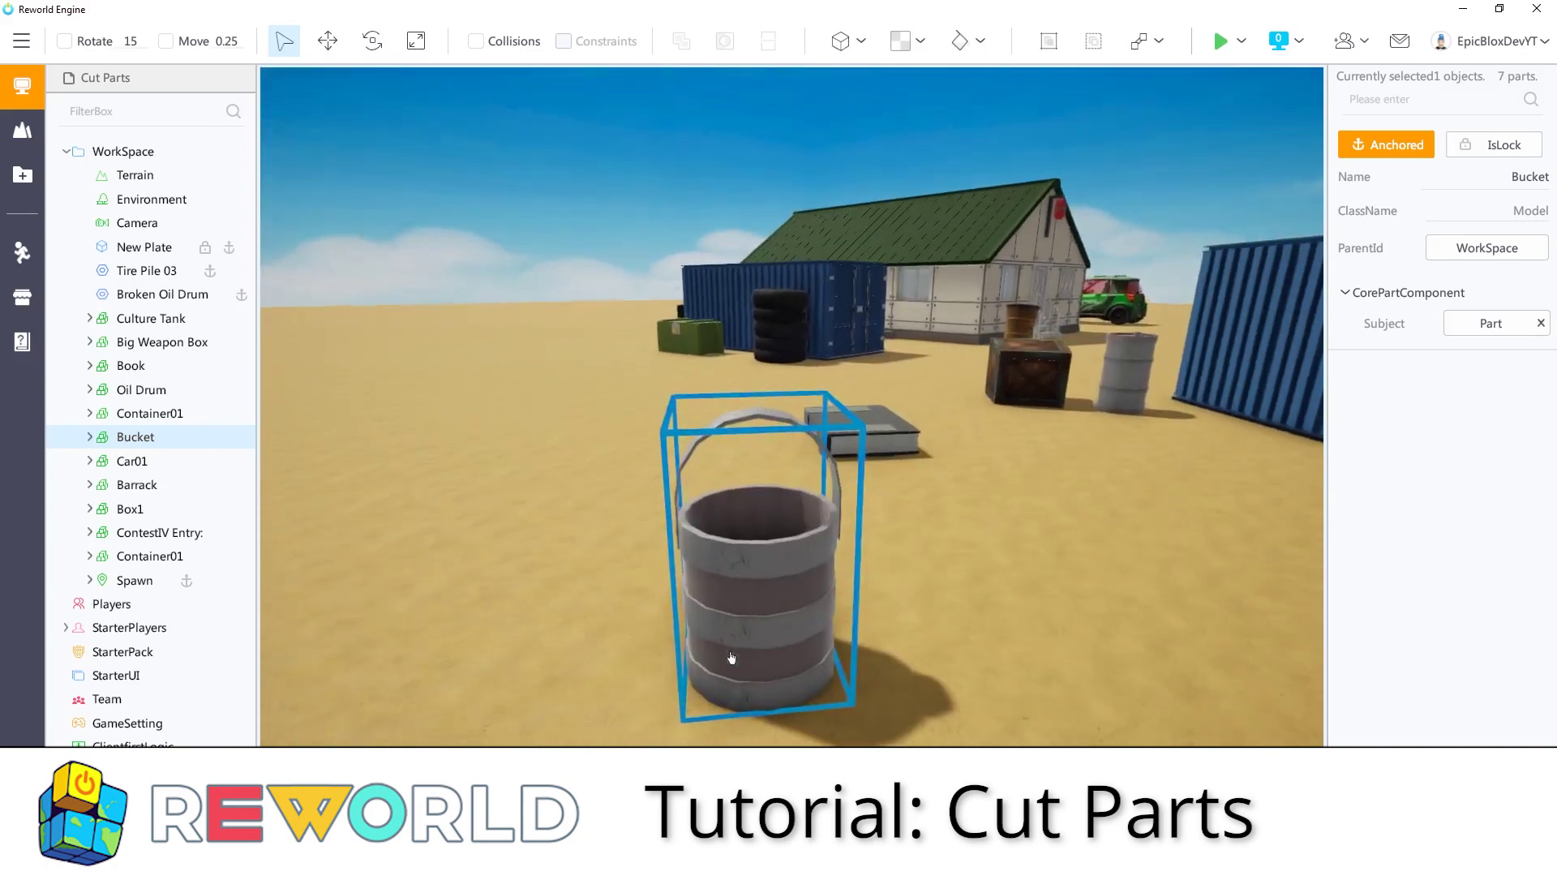
click(903, 666)
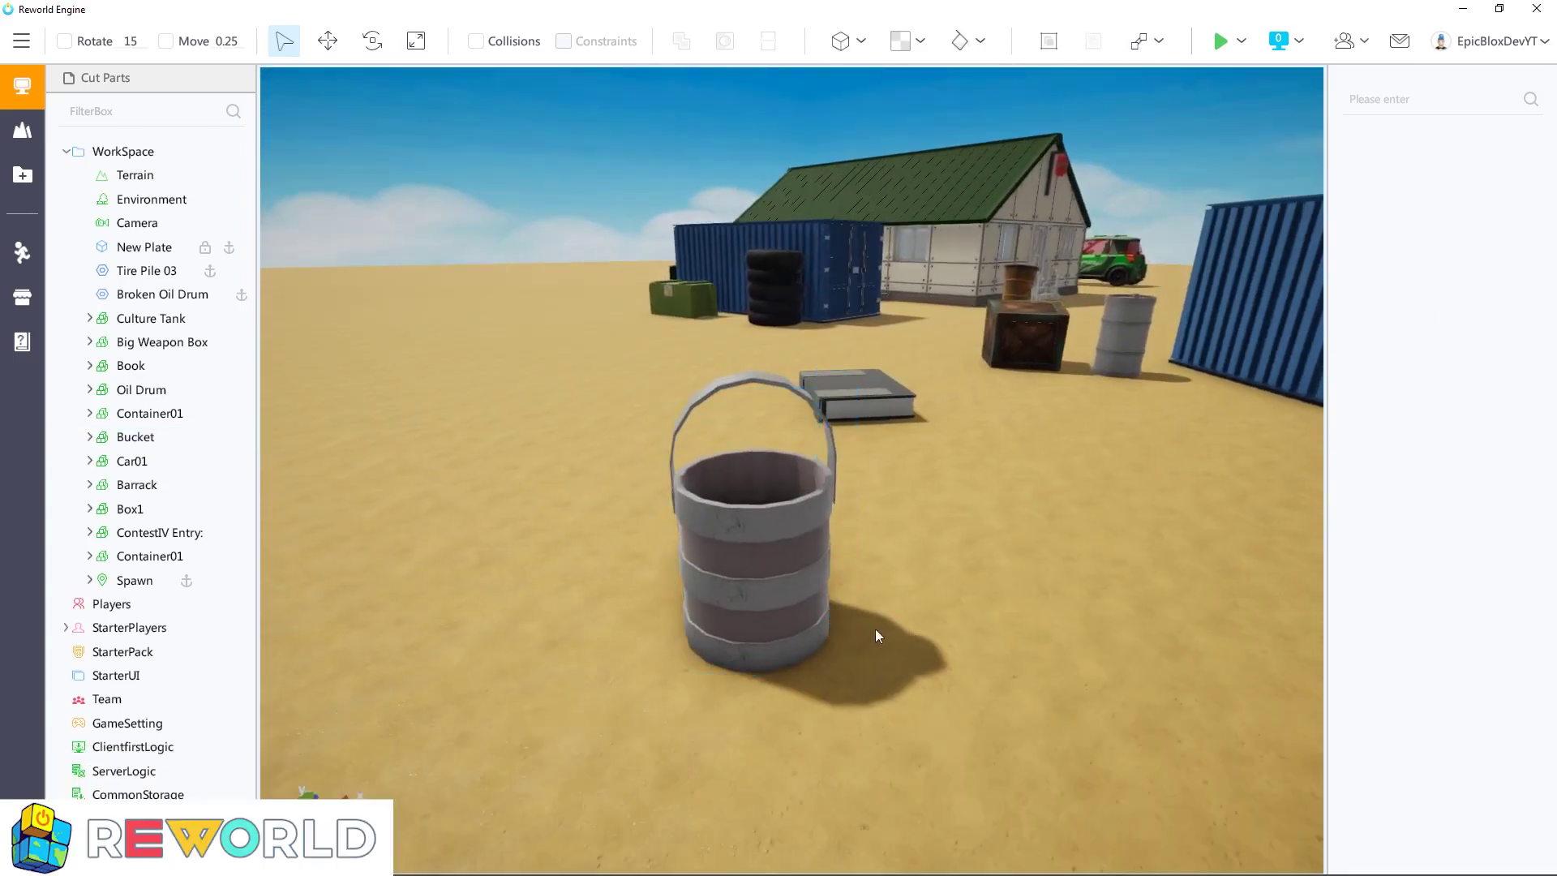
click(774, 589)
drag(775, 589, 677, 475)
click(732, 562)
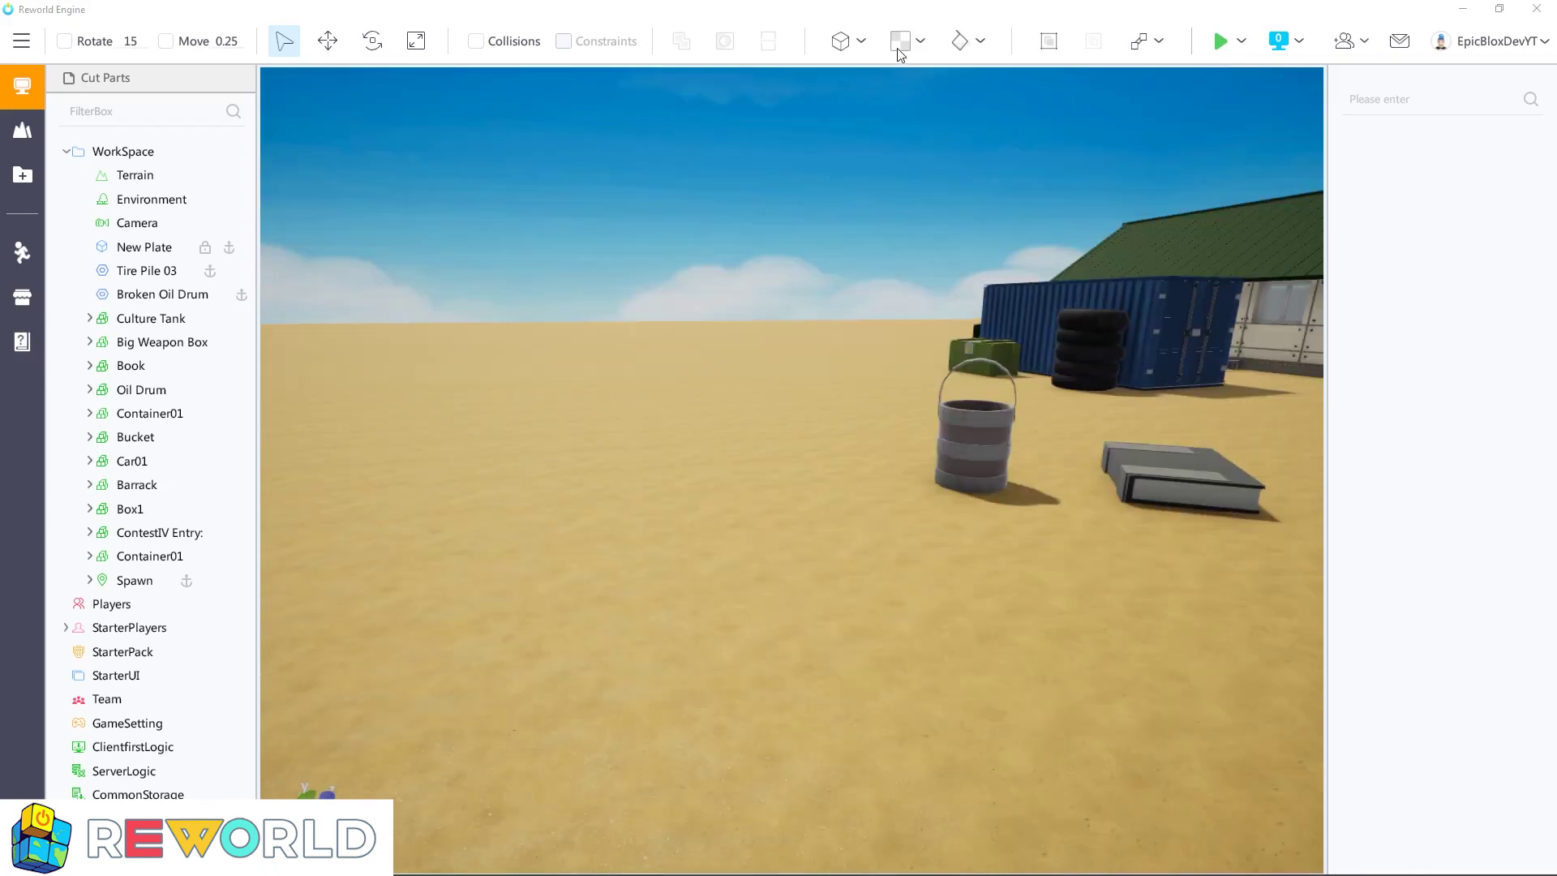
Step: Insert a cylinder part on the sand beside the bucket
click(861, 41)
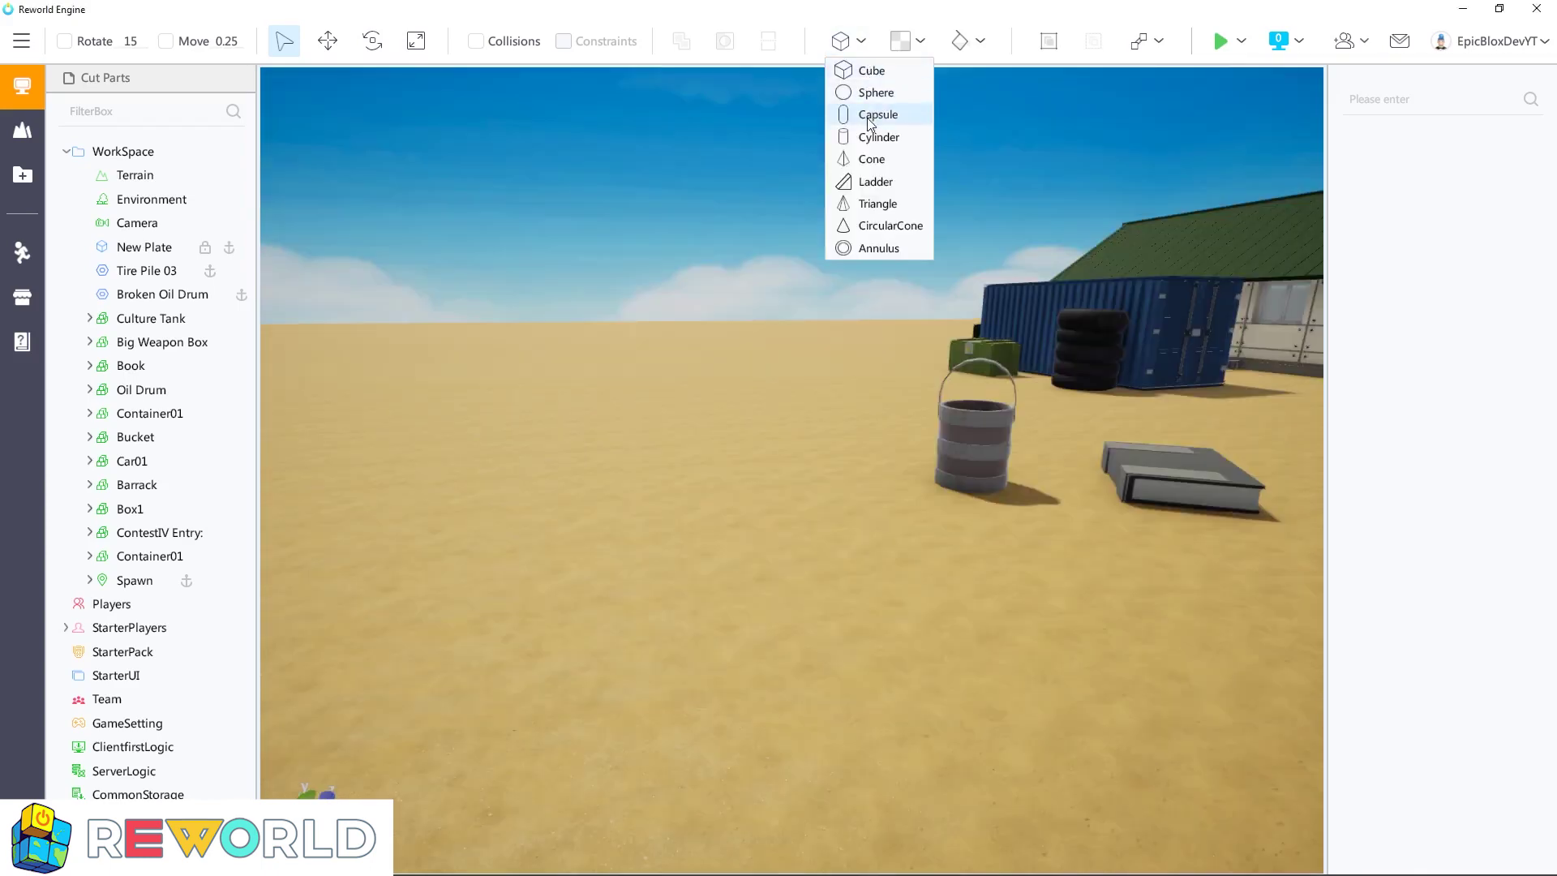
click(866, 145)
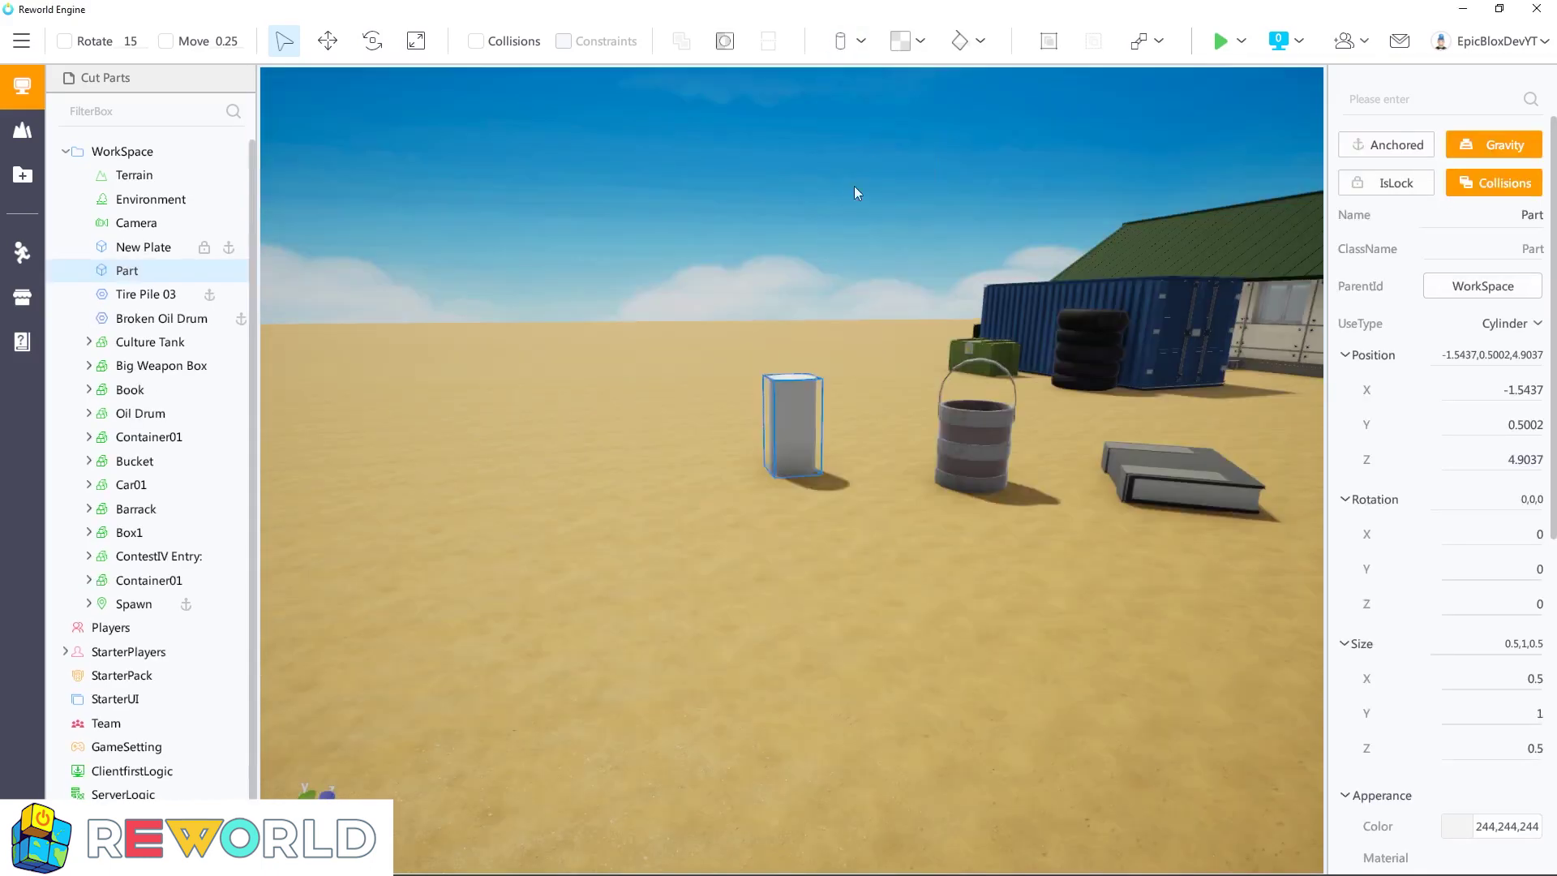
drag(798, 426, 891, 485)
Step: Scale the cylinder to a bucket-like shape of about 0.643 × 0.742 × 0.643, standing on the ground
click(414, 42)
drag(826, 365, 825, 405)
right_drag(844, 539, 844, 616)
drag(802, 507, 815, 422)
drag(931, 377, 916, 379)
right_drag(873, 560, 873, 487)
scroll(873, 487, up, 3)
drag(827, 494, 665, 495)
scroll(809, 628, down, 3)
click(888, 631)
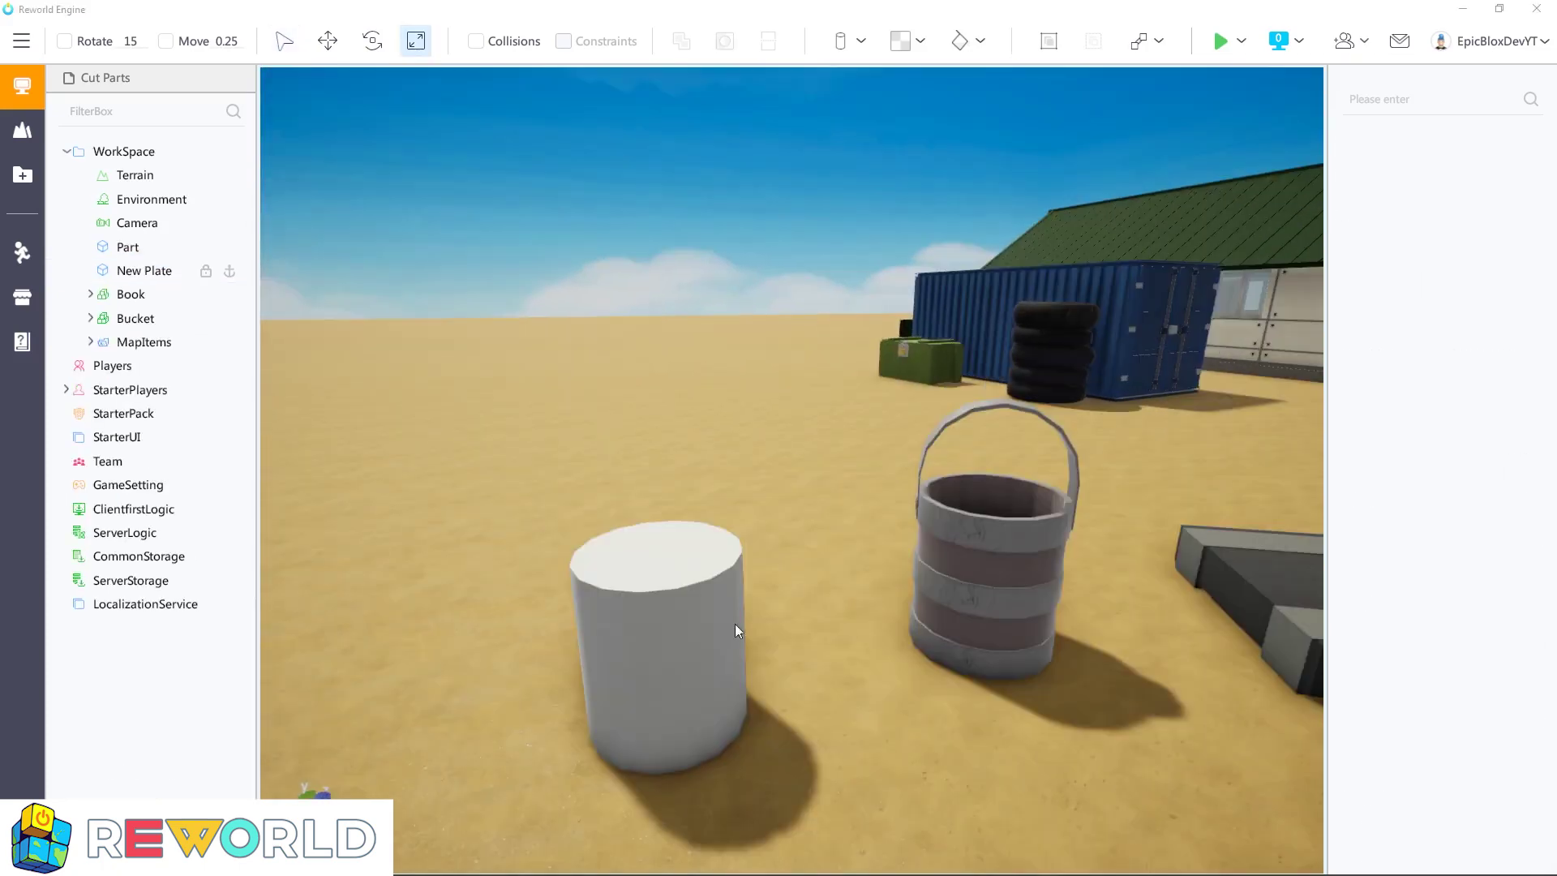
Step: Rename the cylinder part as Bucket1
click(689, 629)
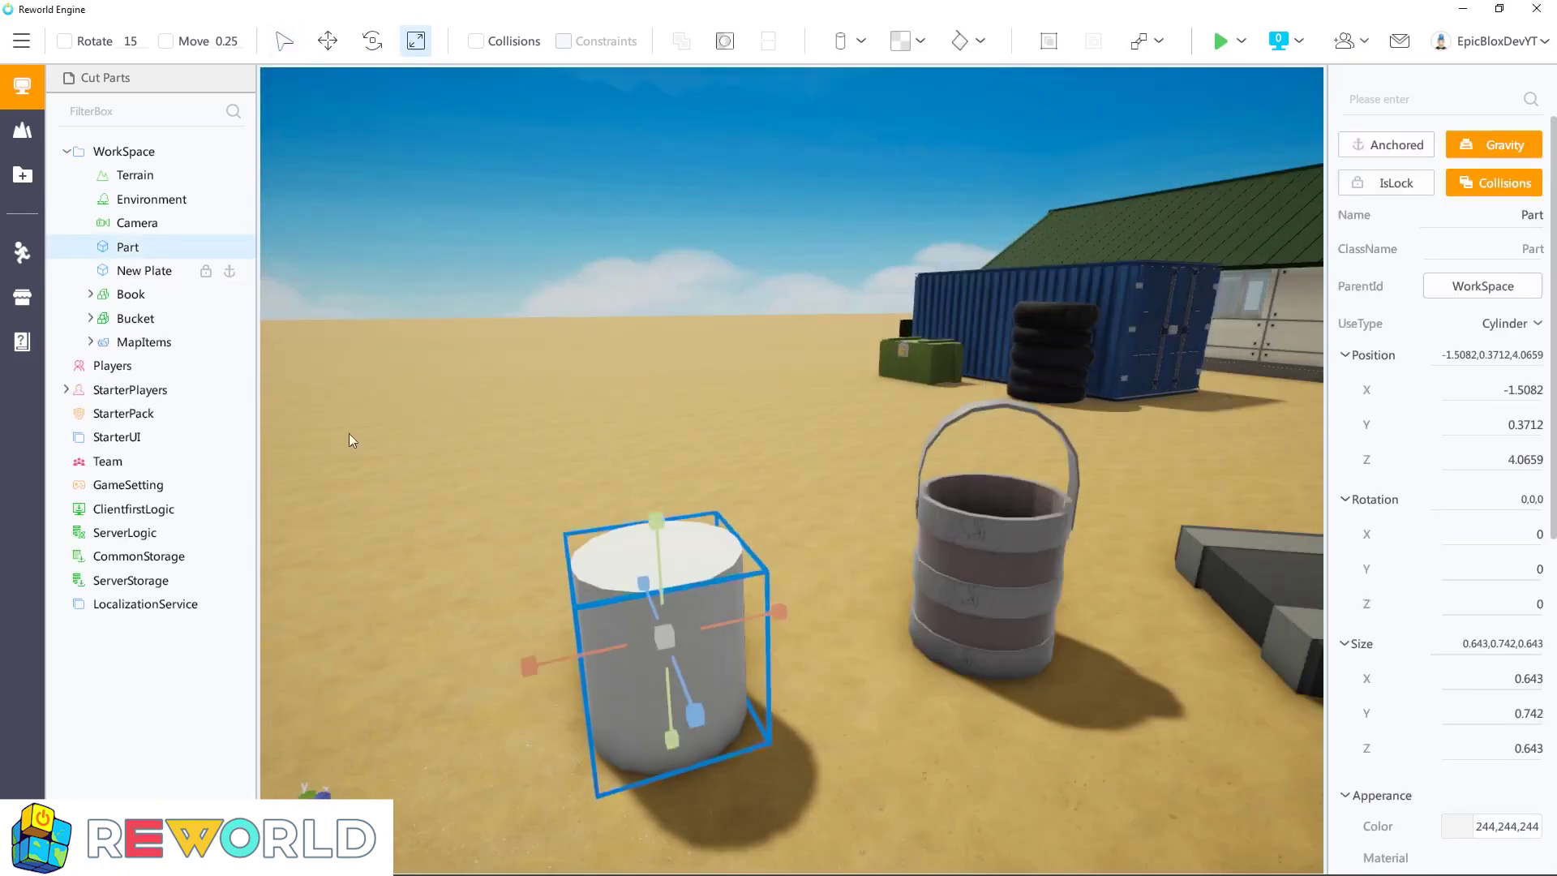
click(132, 247)
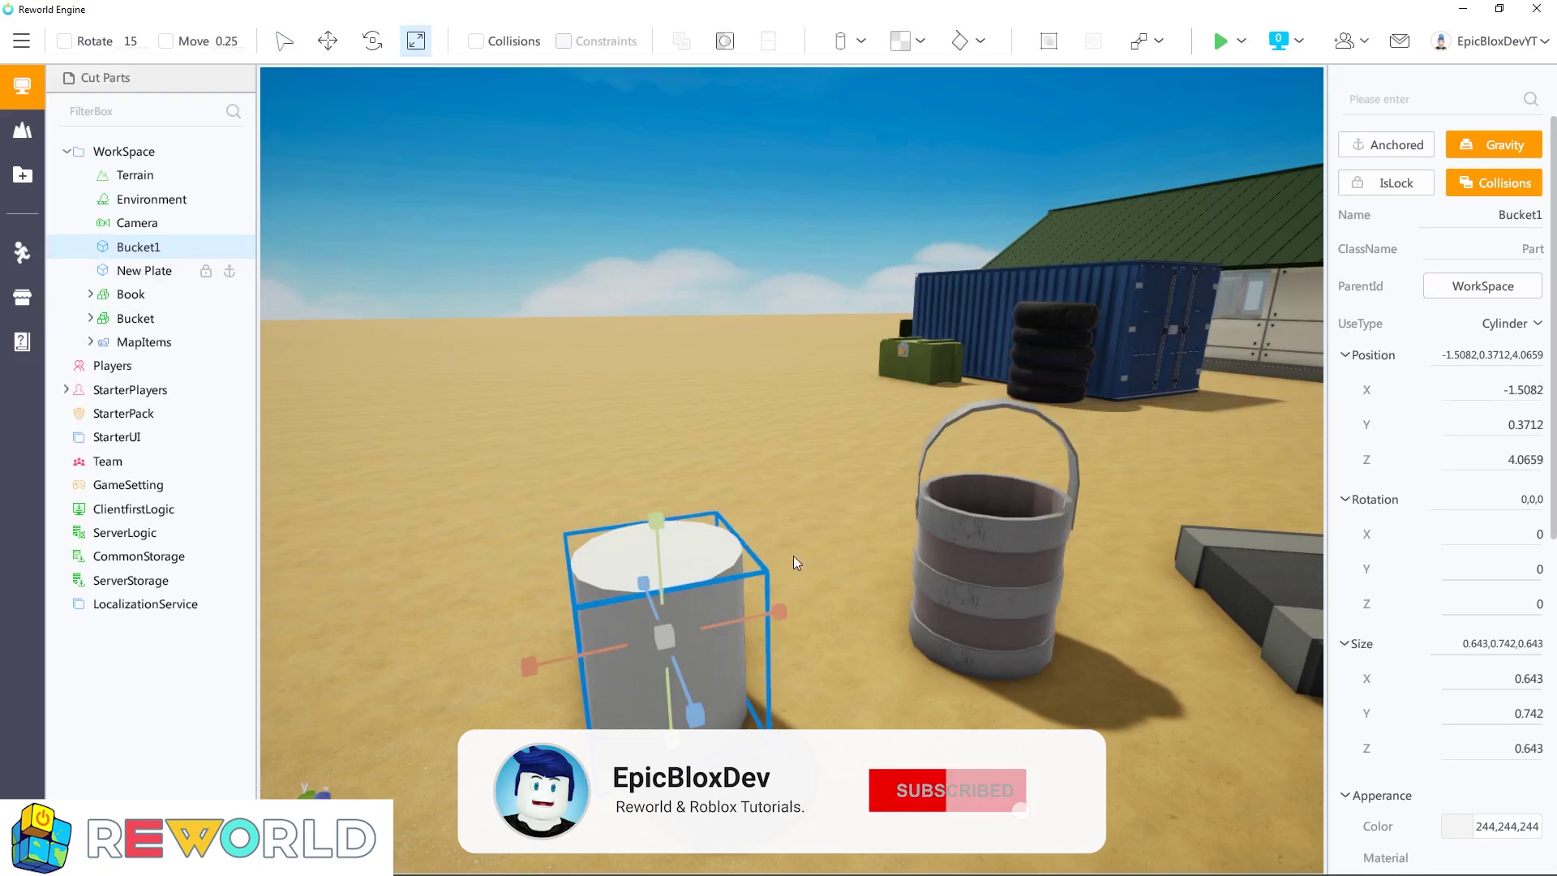
click(136, 248)
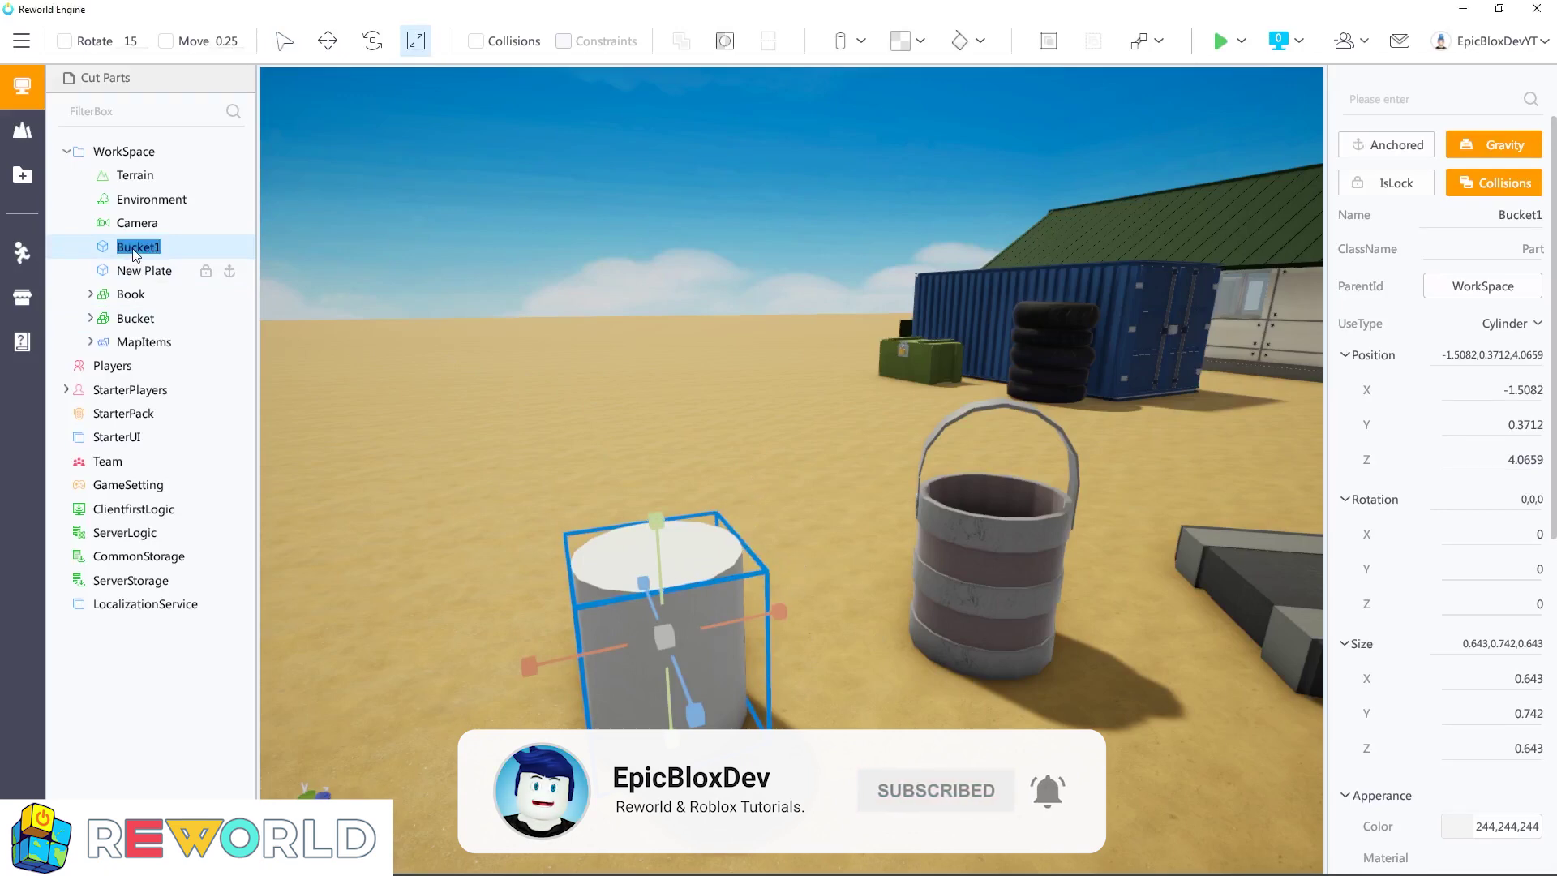
click(196, 252)
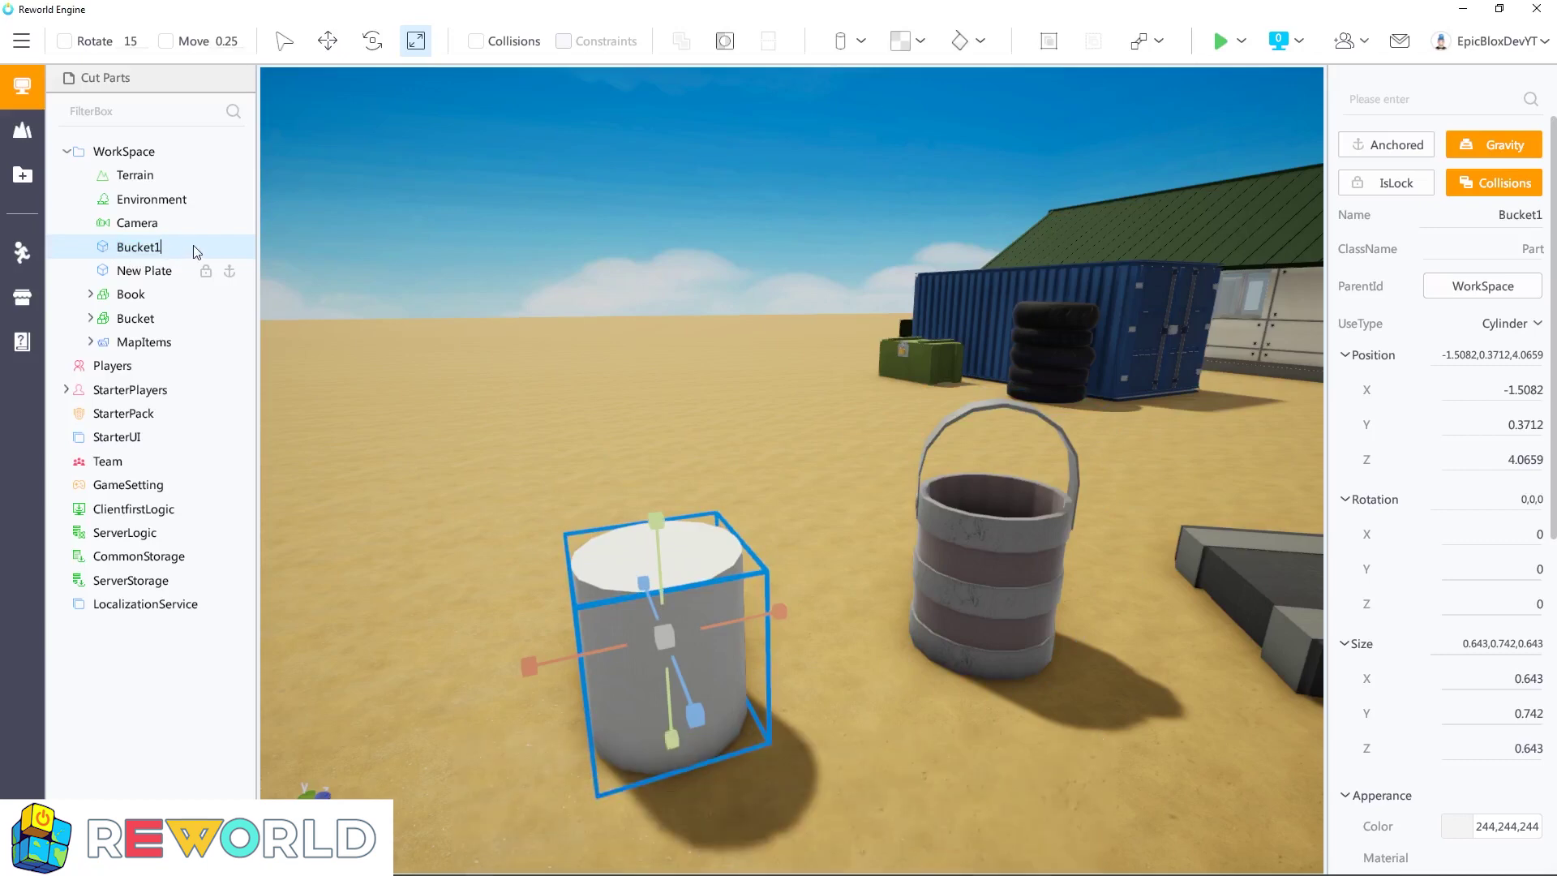
Step: Copy and paste Bucket1, and raise the copy clear above the original to a Y position of about 1.466
right_click(106, 252)
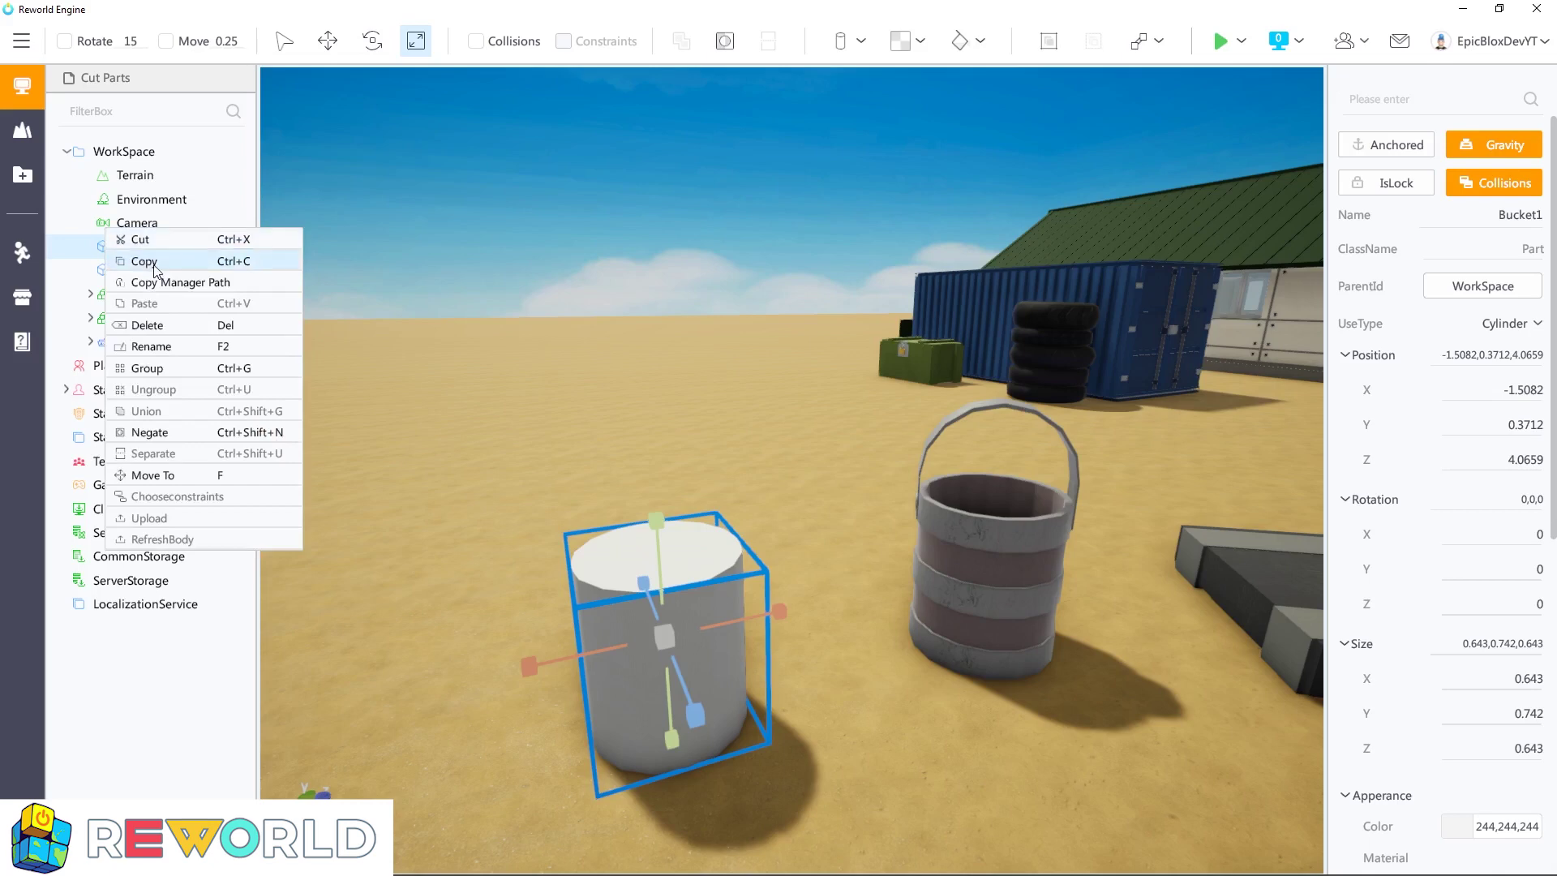
click(156, 261)
right_click(134, 248)
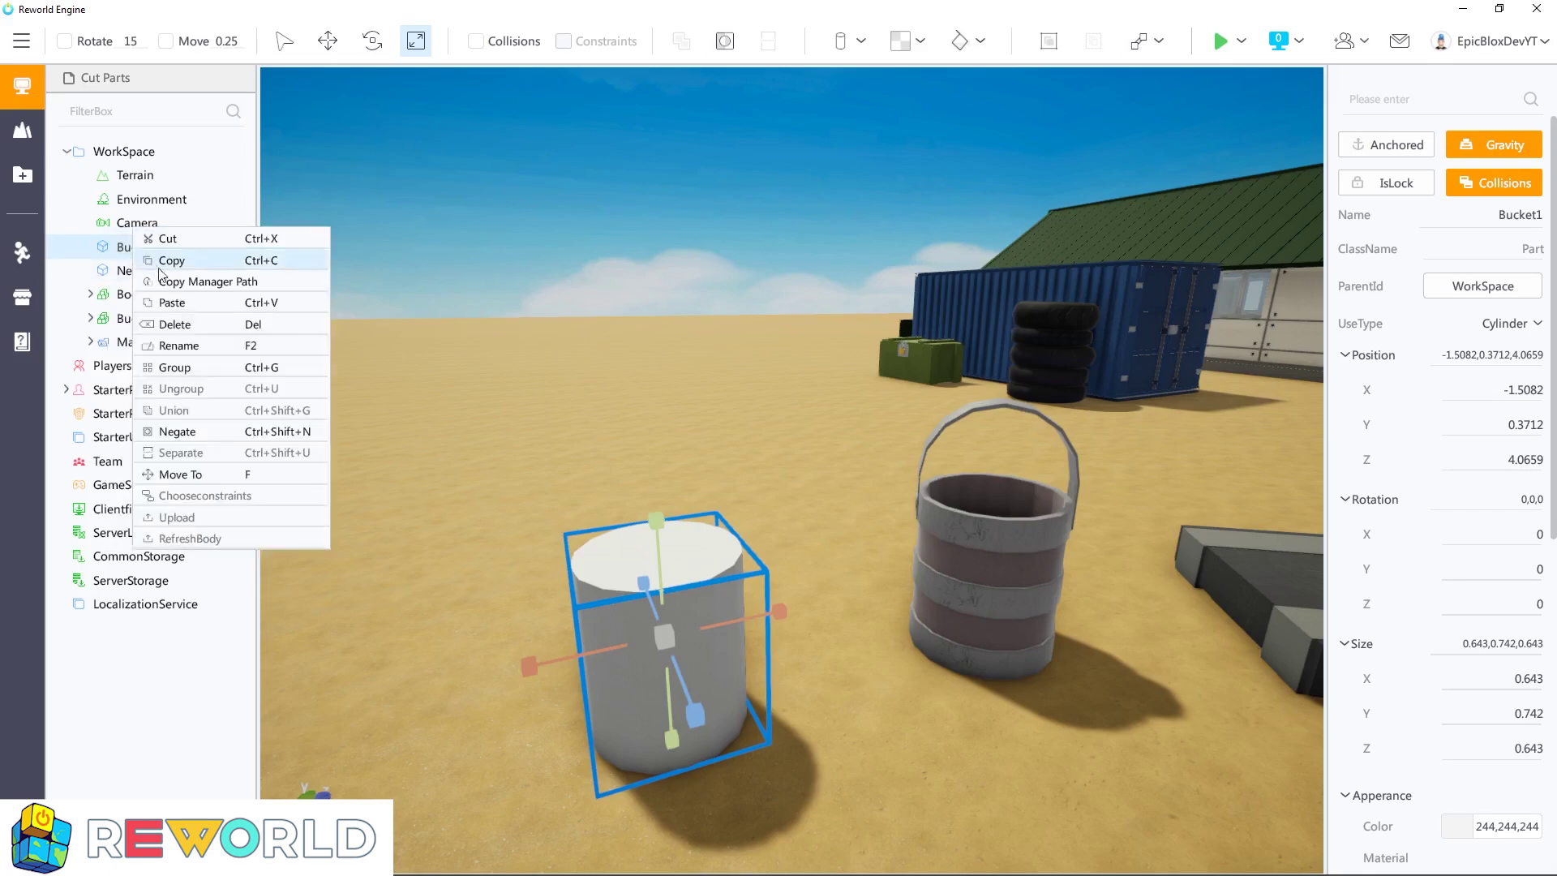
click(166, 303)
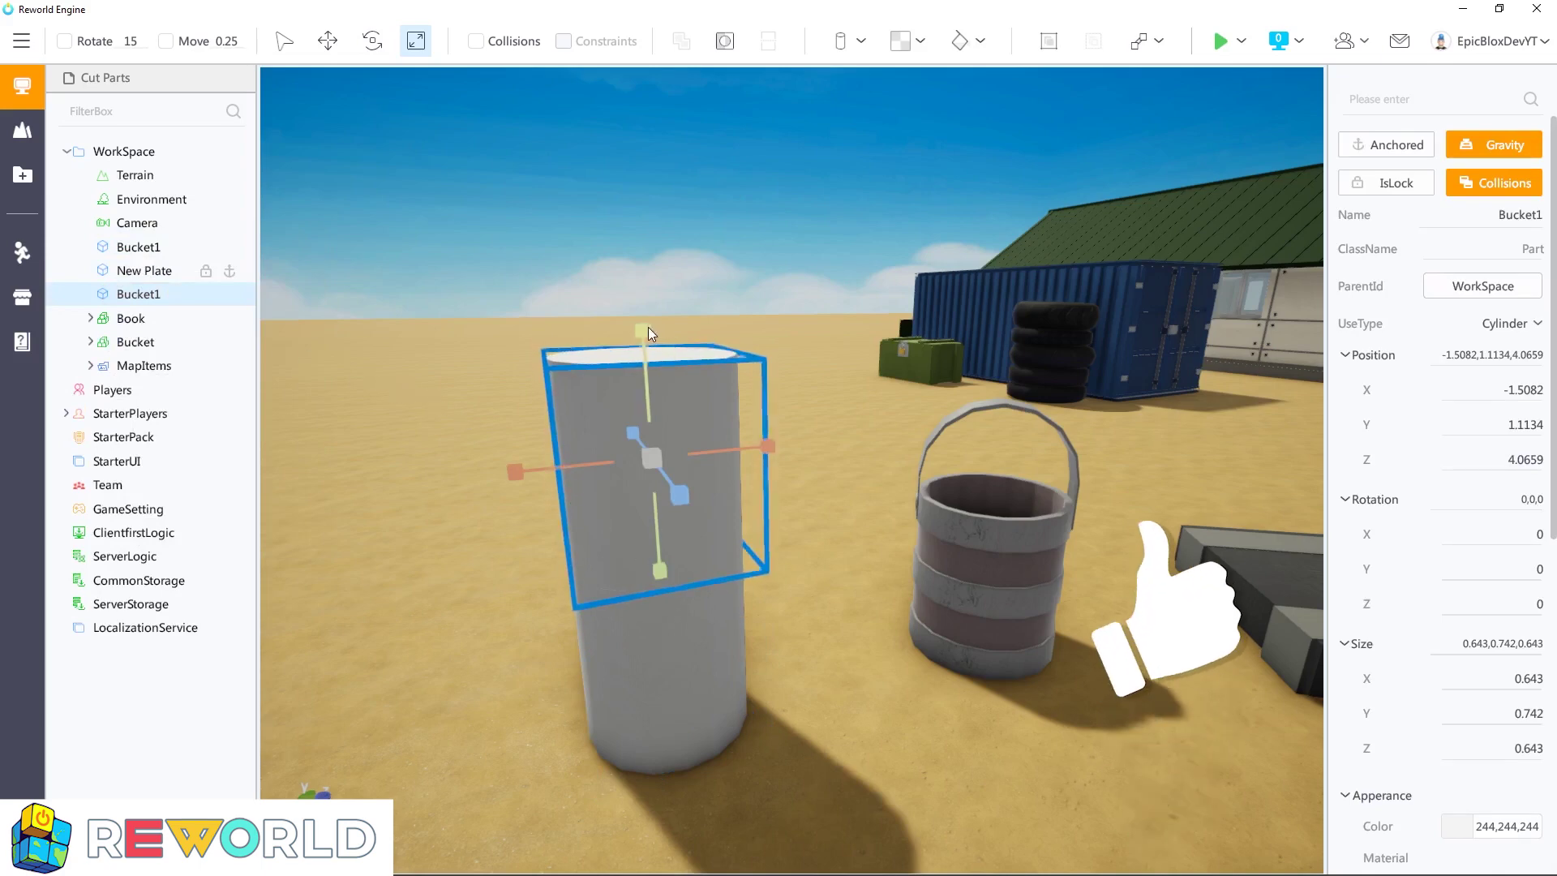
click(328, 40)
drag(646, 346, 649, 225)
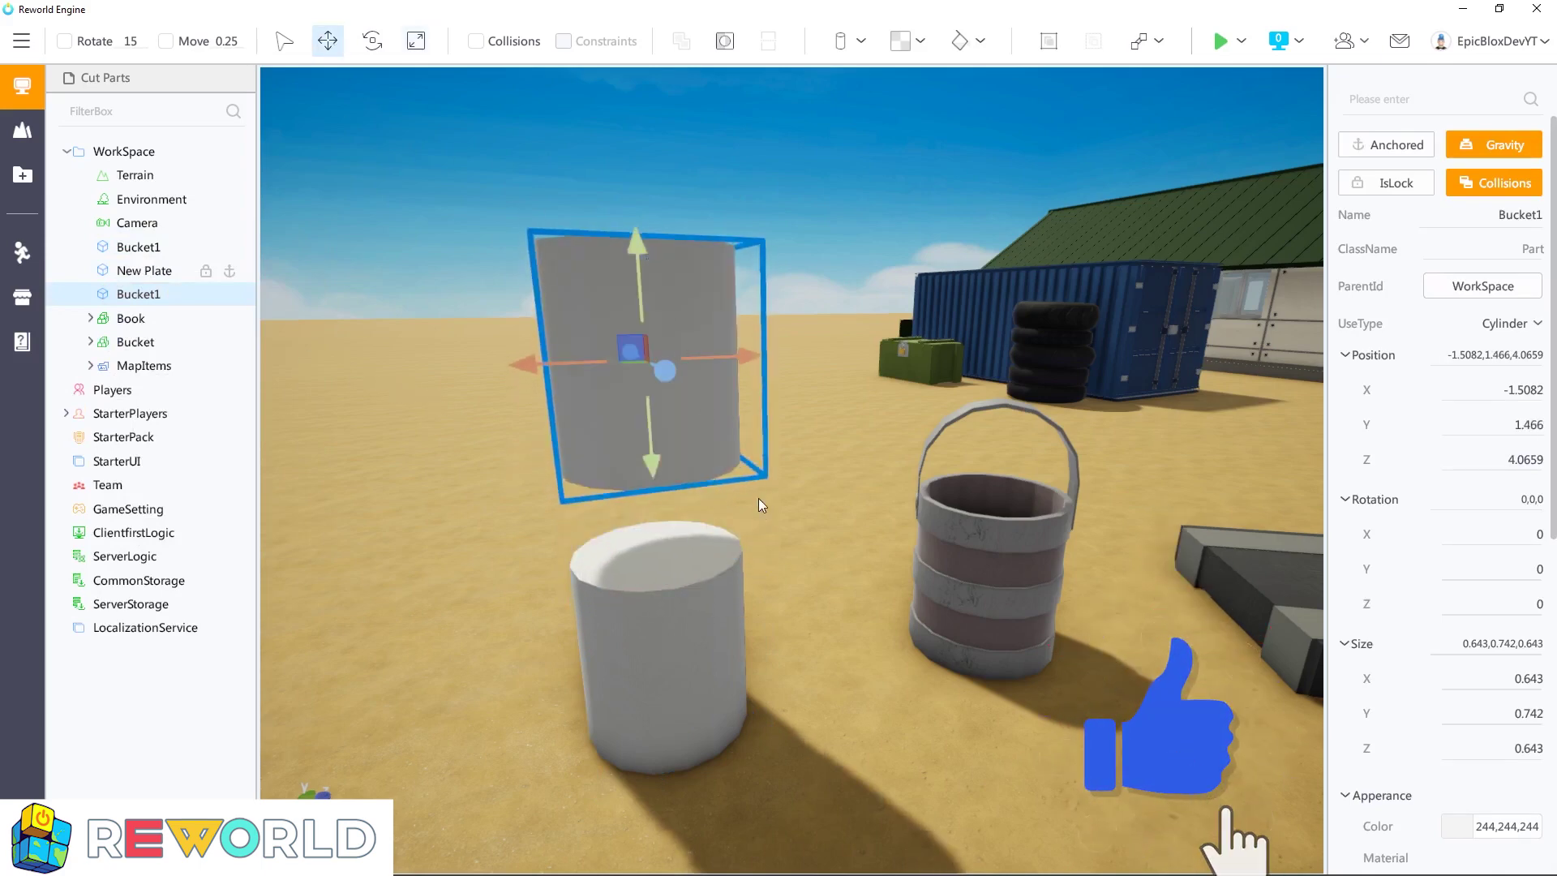
Step: Scale the copy uniformly to about 0.624 × 0.721 × 0.624 and lower it into the original cylinder
click(416, 43)
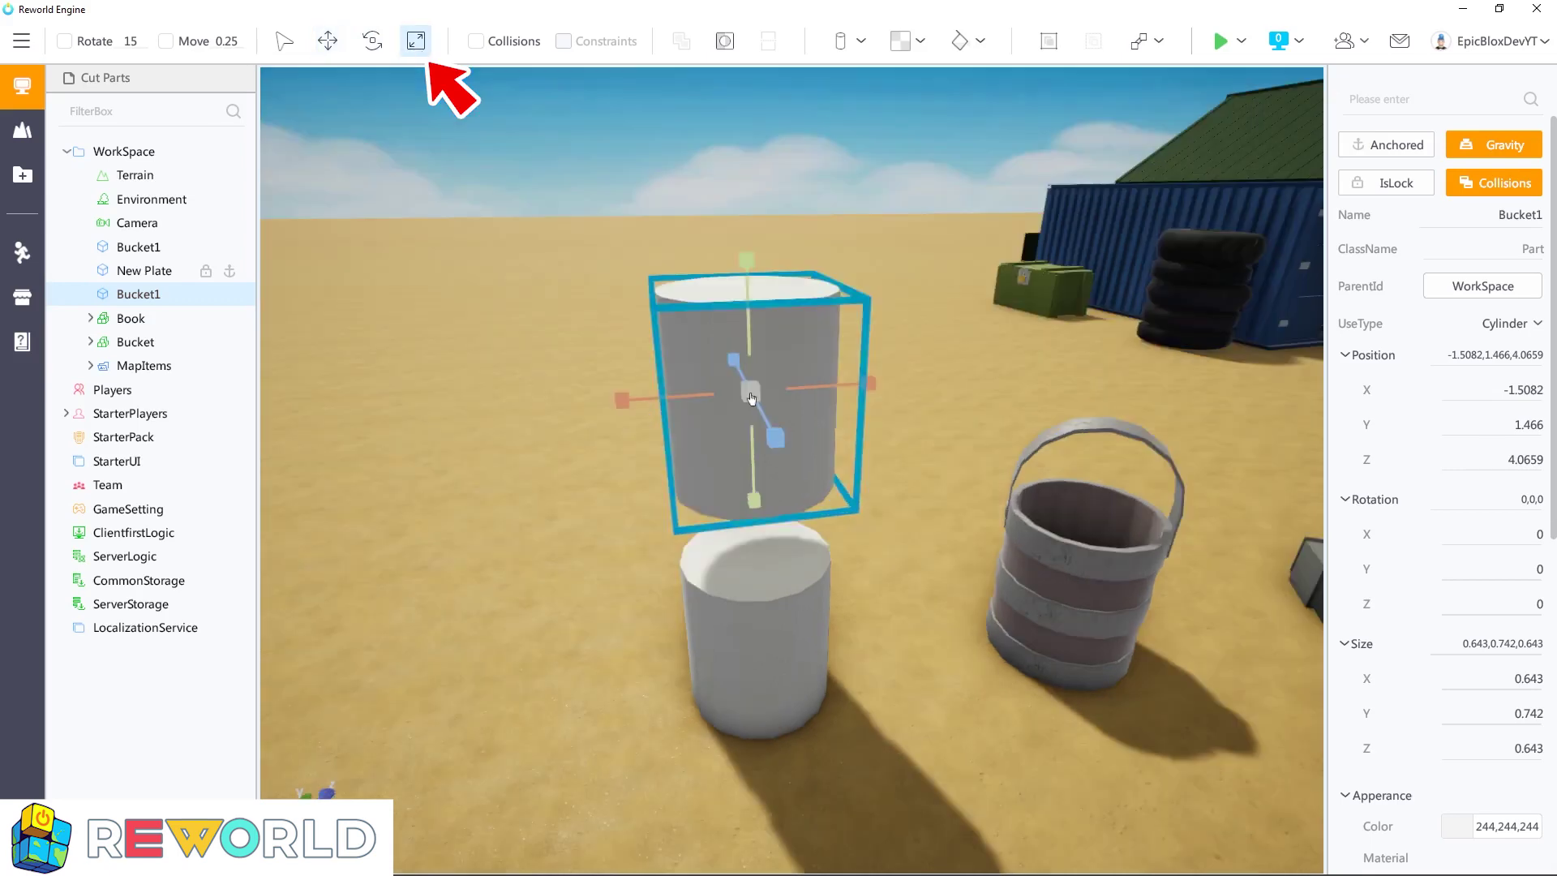
drag(753, 393, 736, 384)
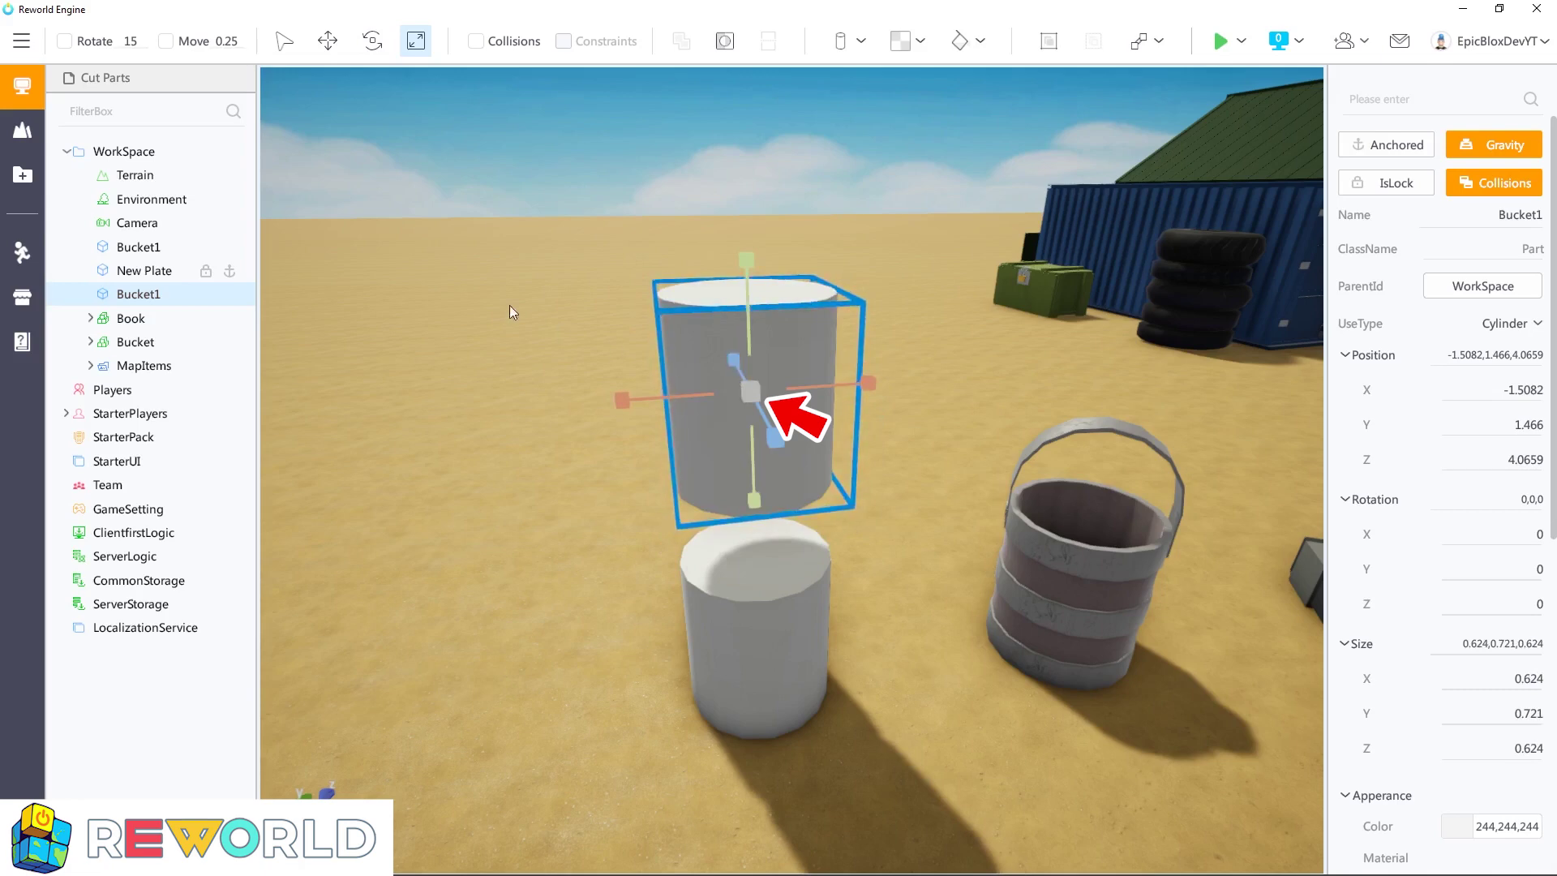
click(327, 45)
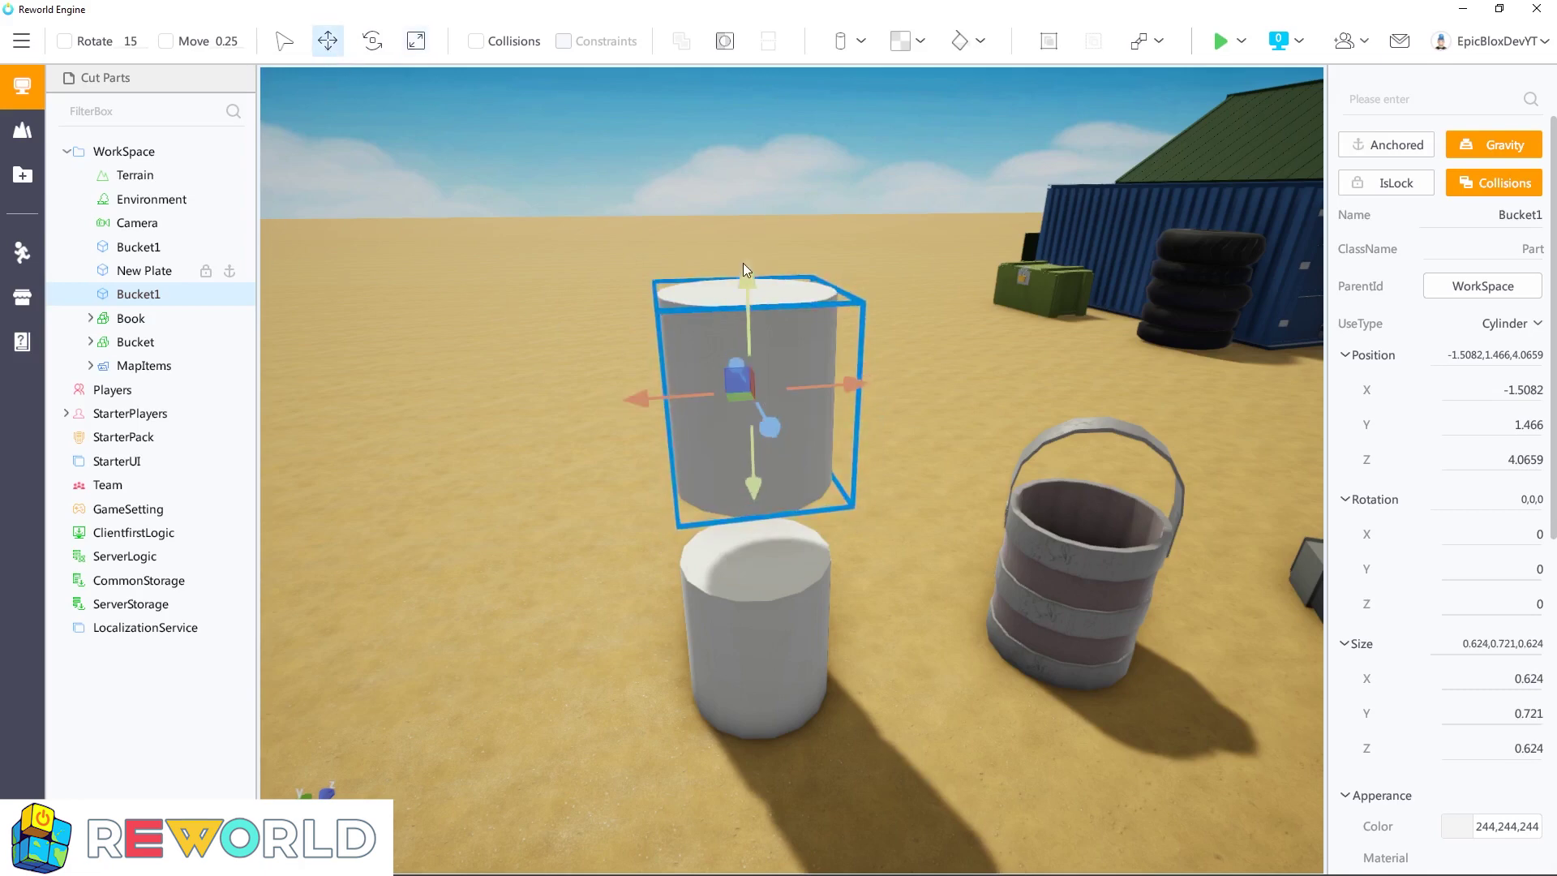
drag(743, 273, 893, 631)
scroll(896, 688, up, 3)
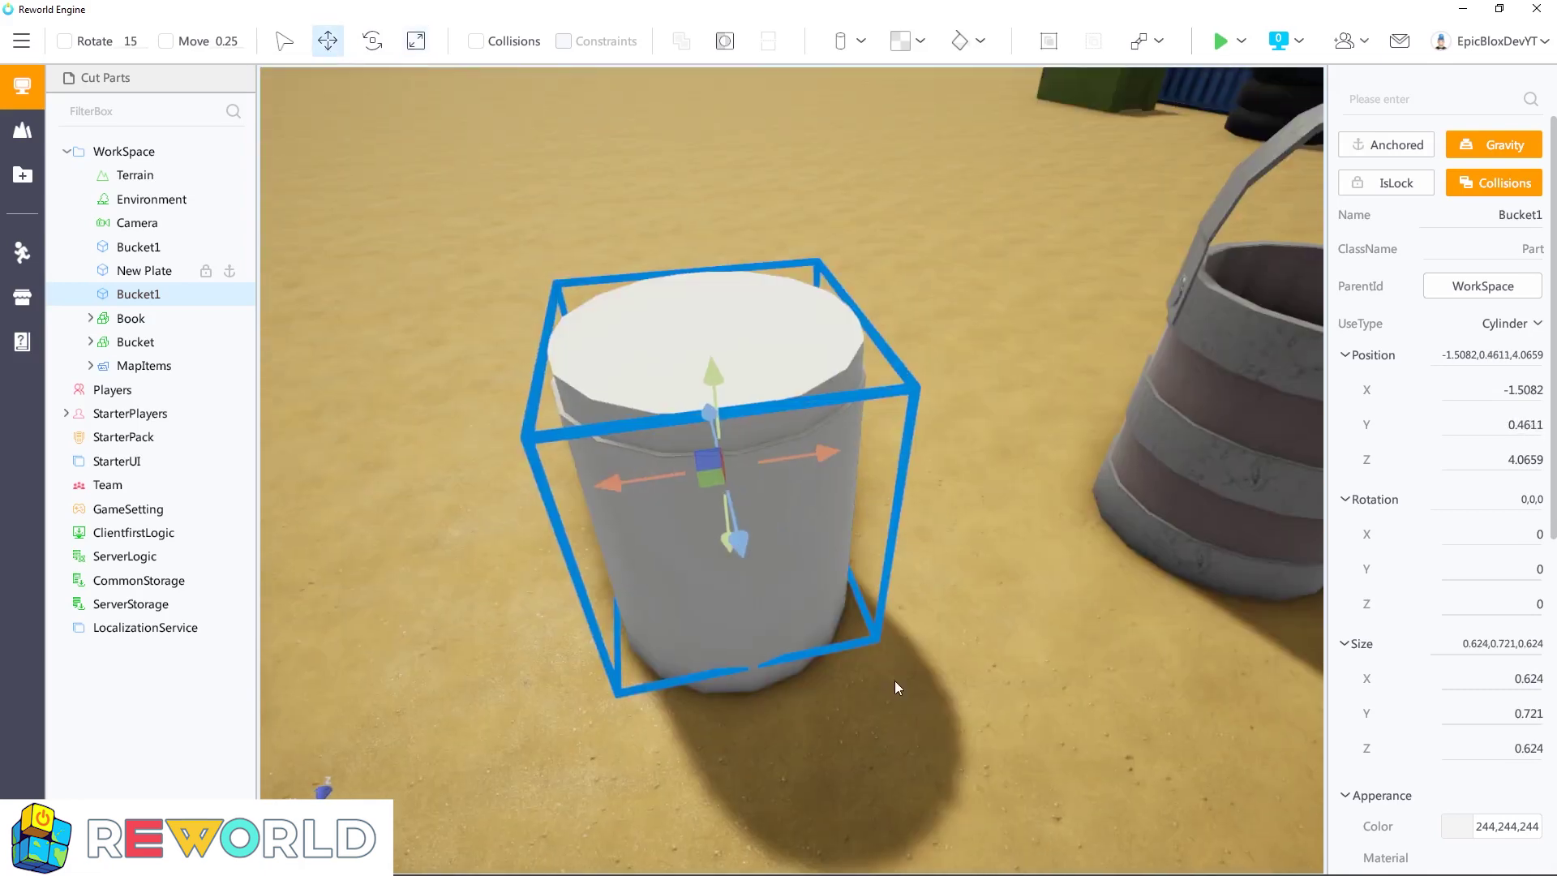
Step: Shrink the copy further to about 0.601 × 0.694 × 0.601 and sink it into the original at about Y 0.432
drag(713, 371, 667, 167)
click(416, 41)
mouse_move(681, 286)
mouse_down()
mouse_move(702, 305)
mouse_move(681, 294)
mouse_up()
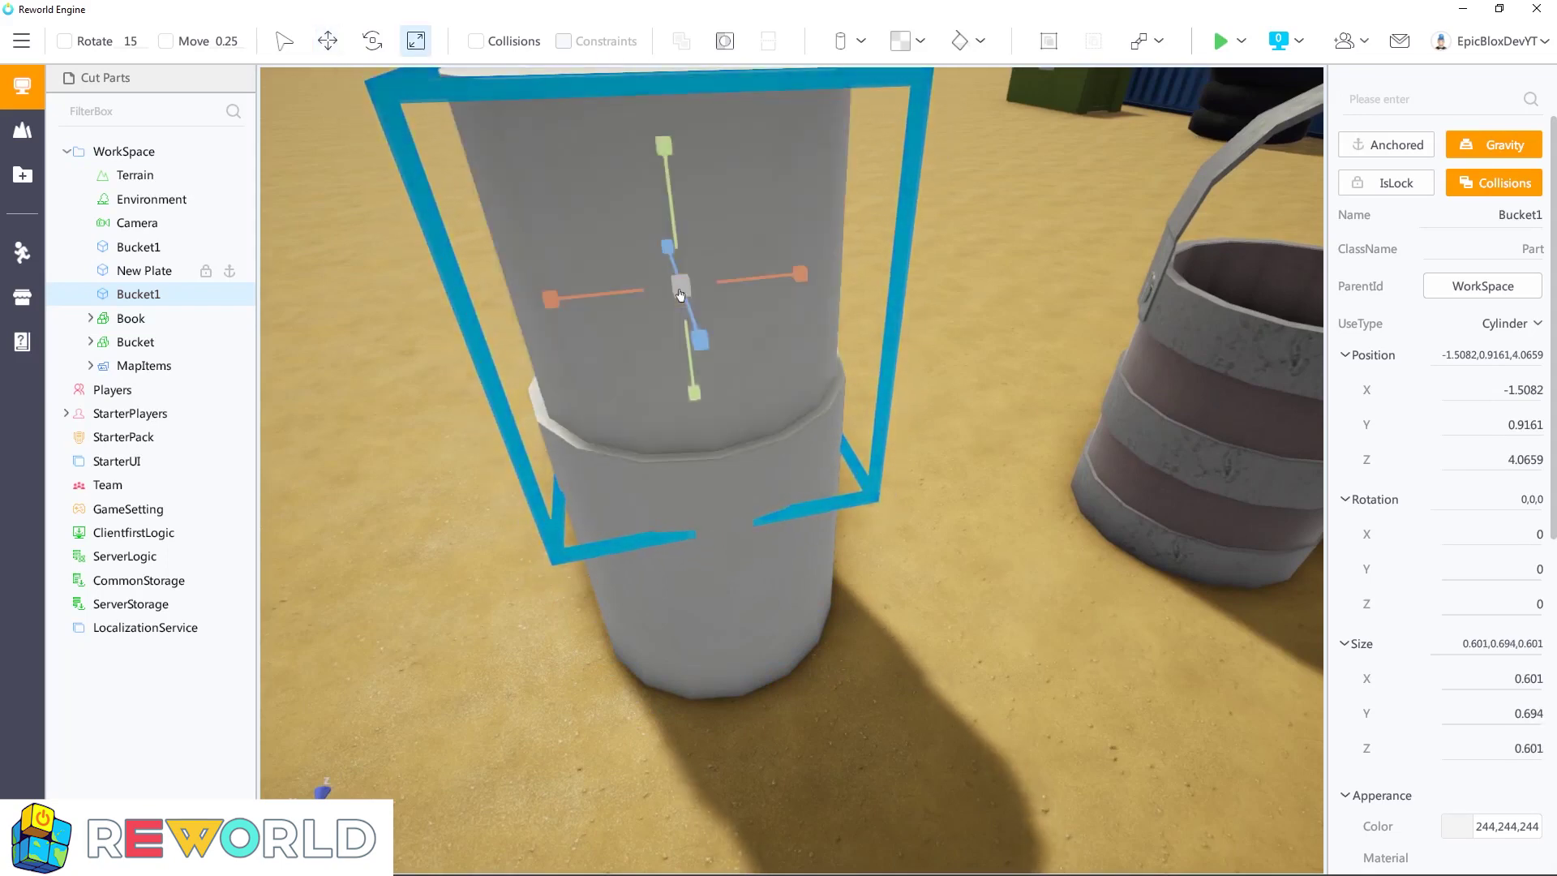
click(329, 42)
drag(662, 156, 702, 410)
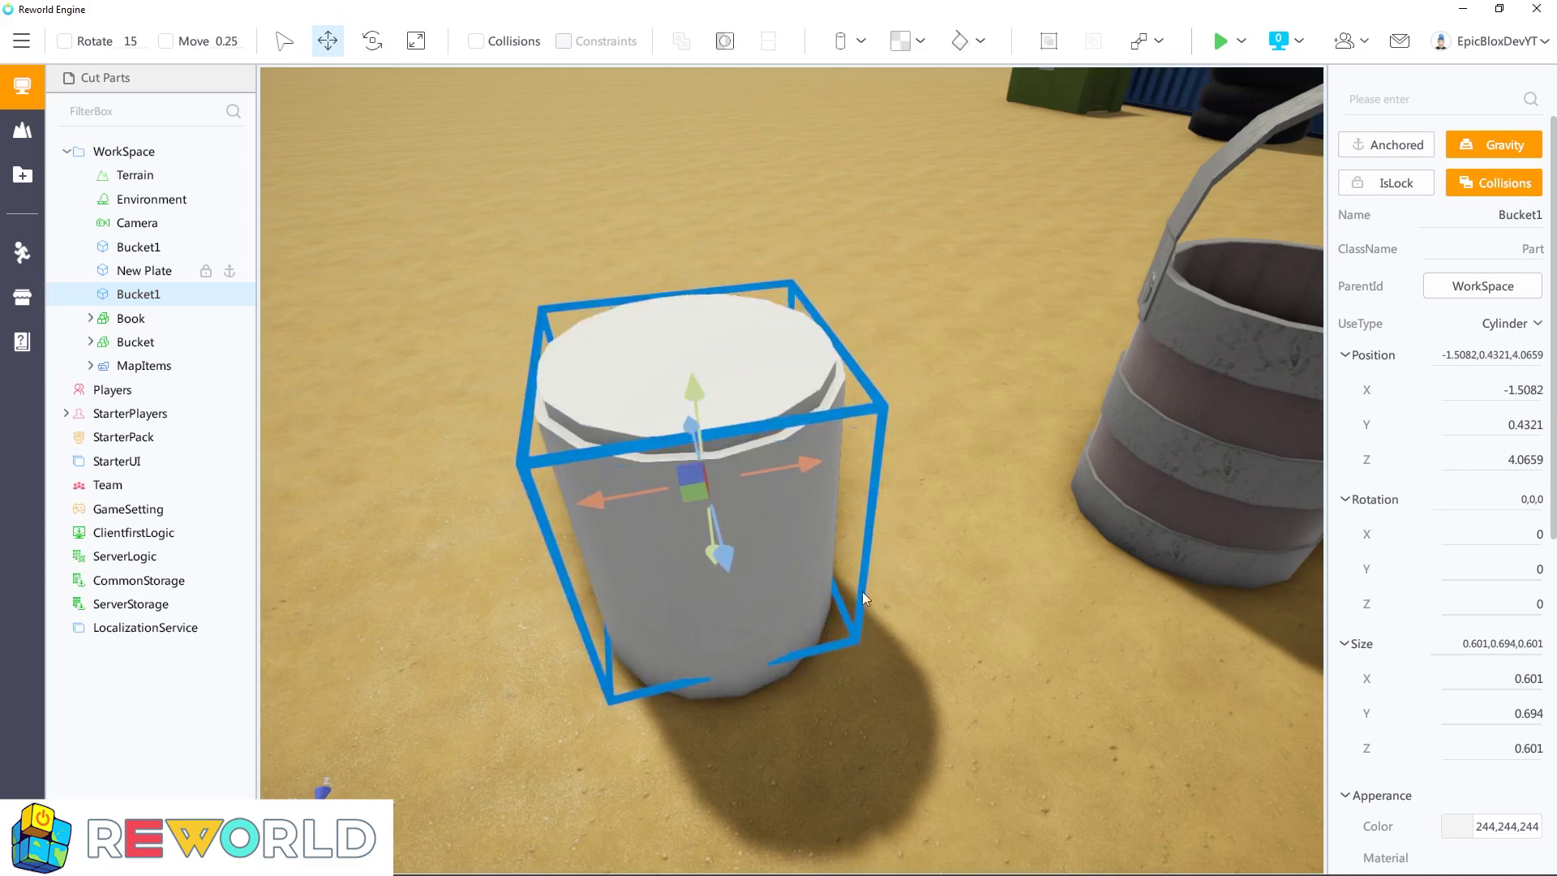
click(927, 689)
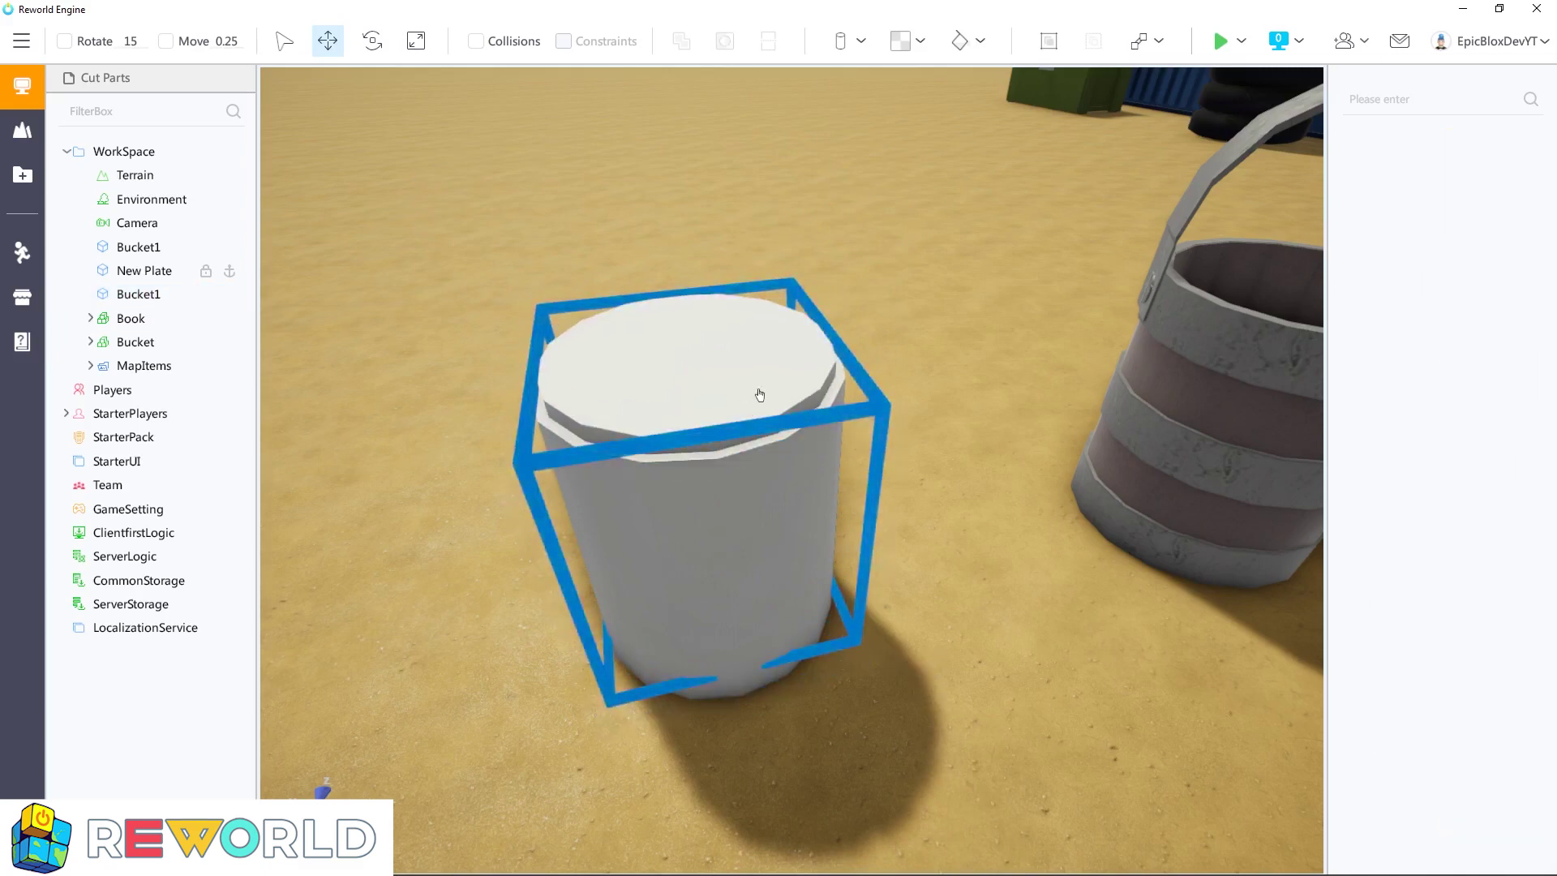
Step: Negate the smaller inner cylinder so that it acts as the cutting part
click(815, 454)
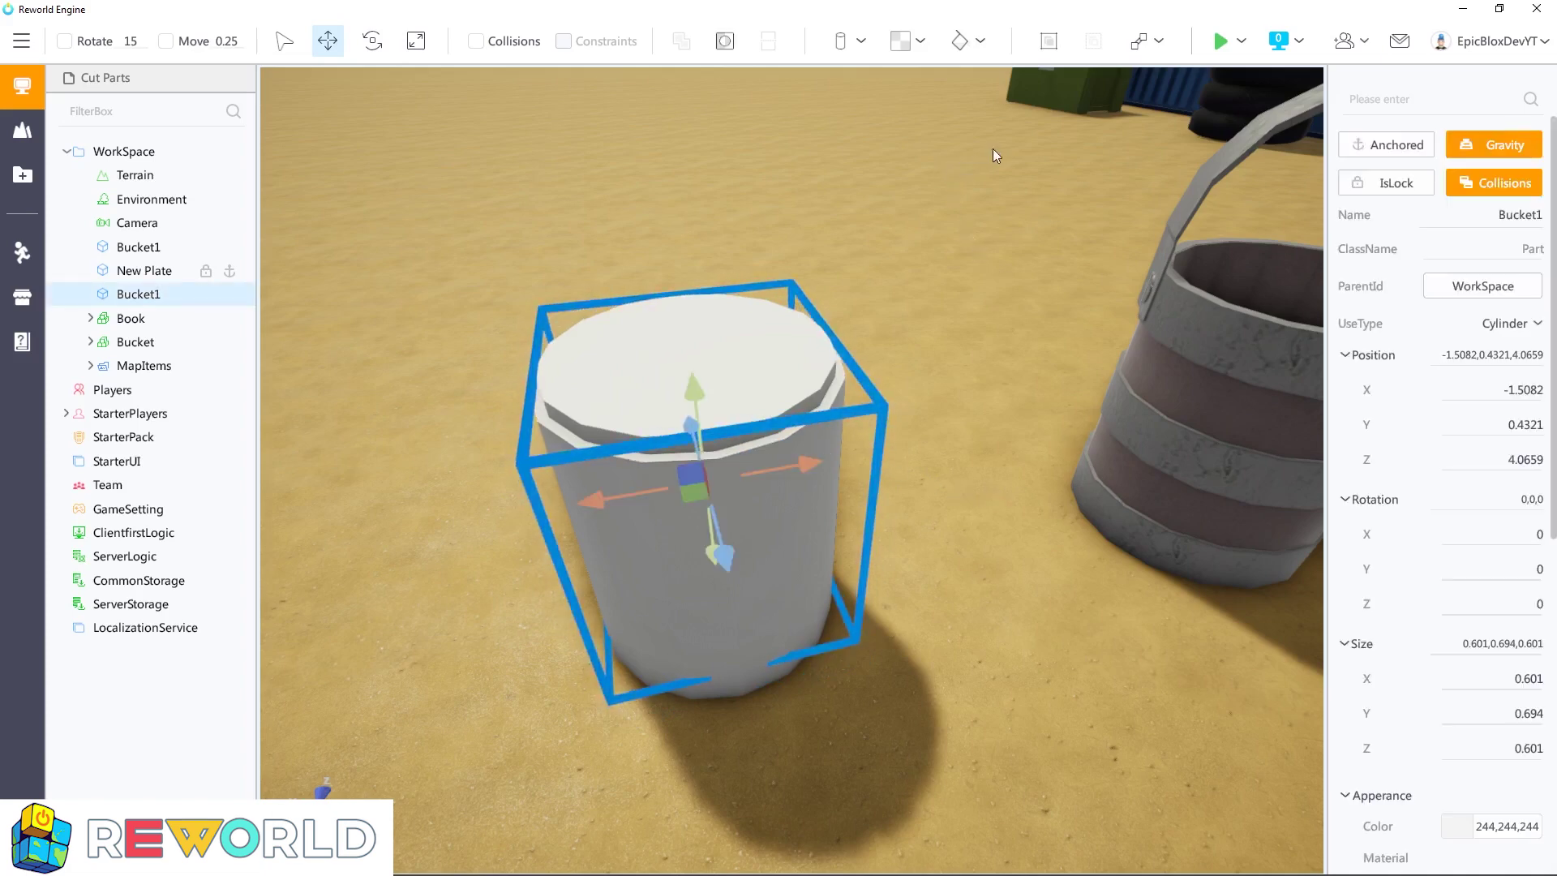
click(725, 43)
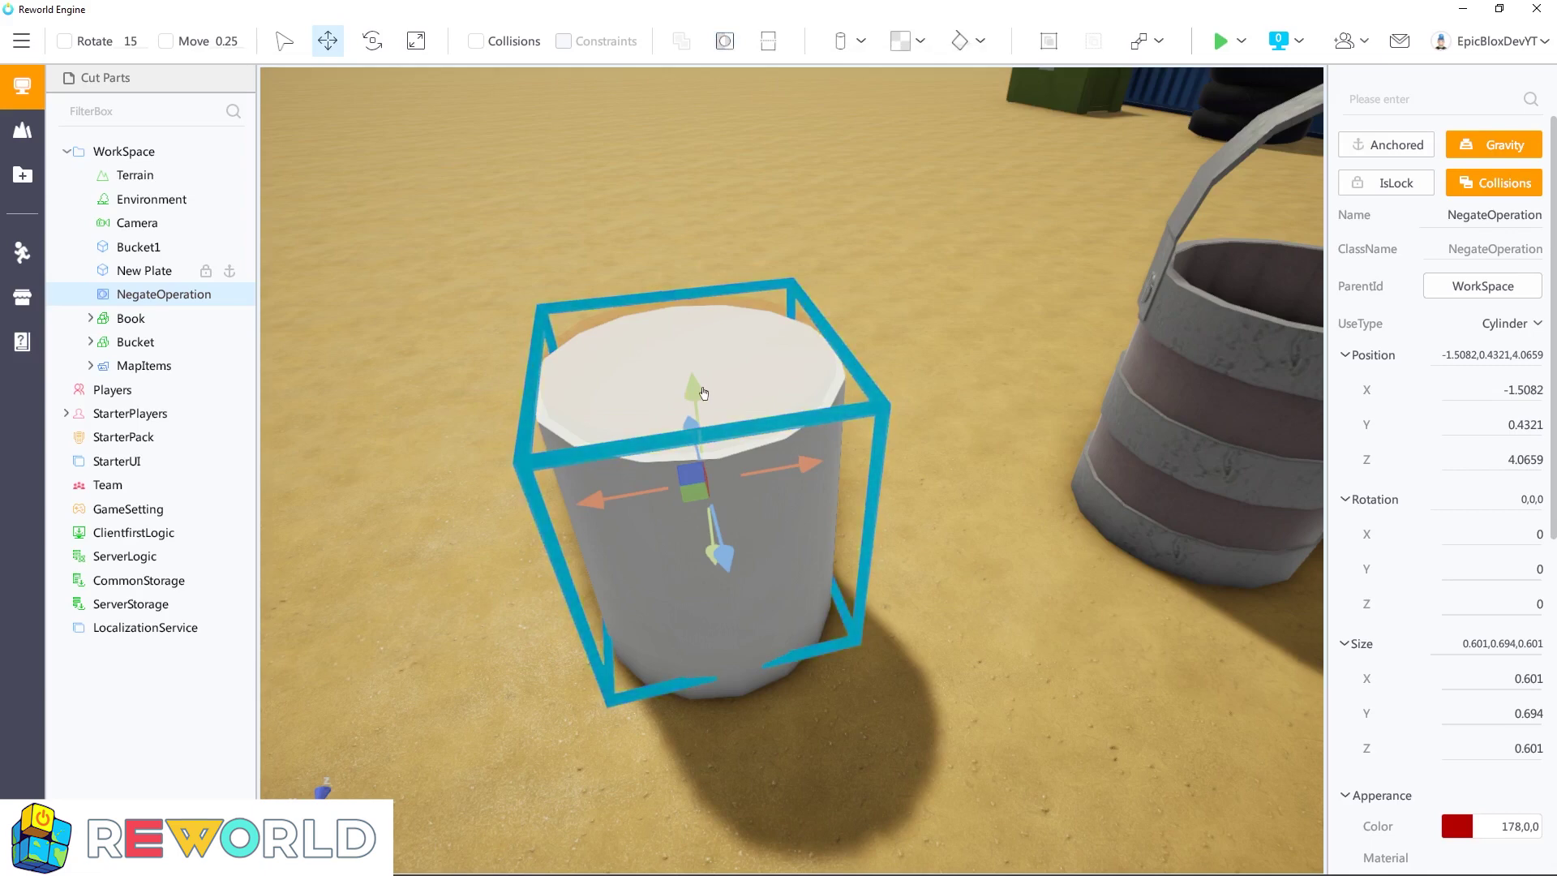
mouse_move(703, 393)
mouse_down()
mouse_move(704, 294)
mouse_move(679, 236)
mouse_move(700, 389)
mouse_up()
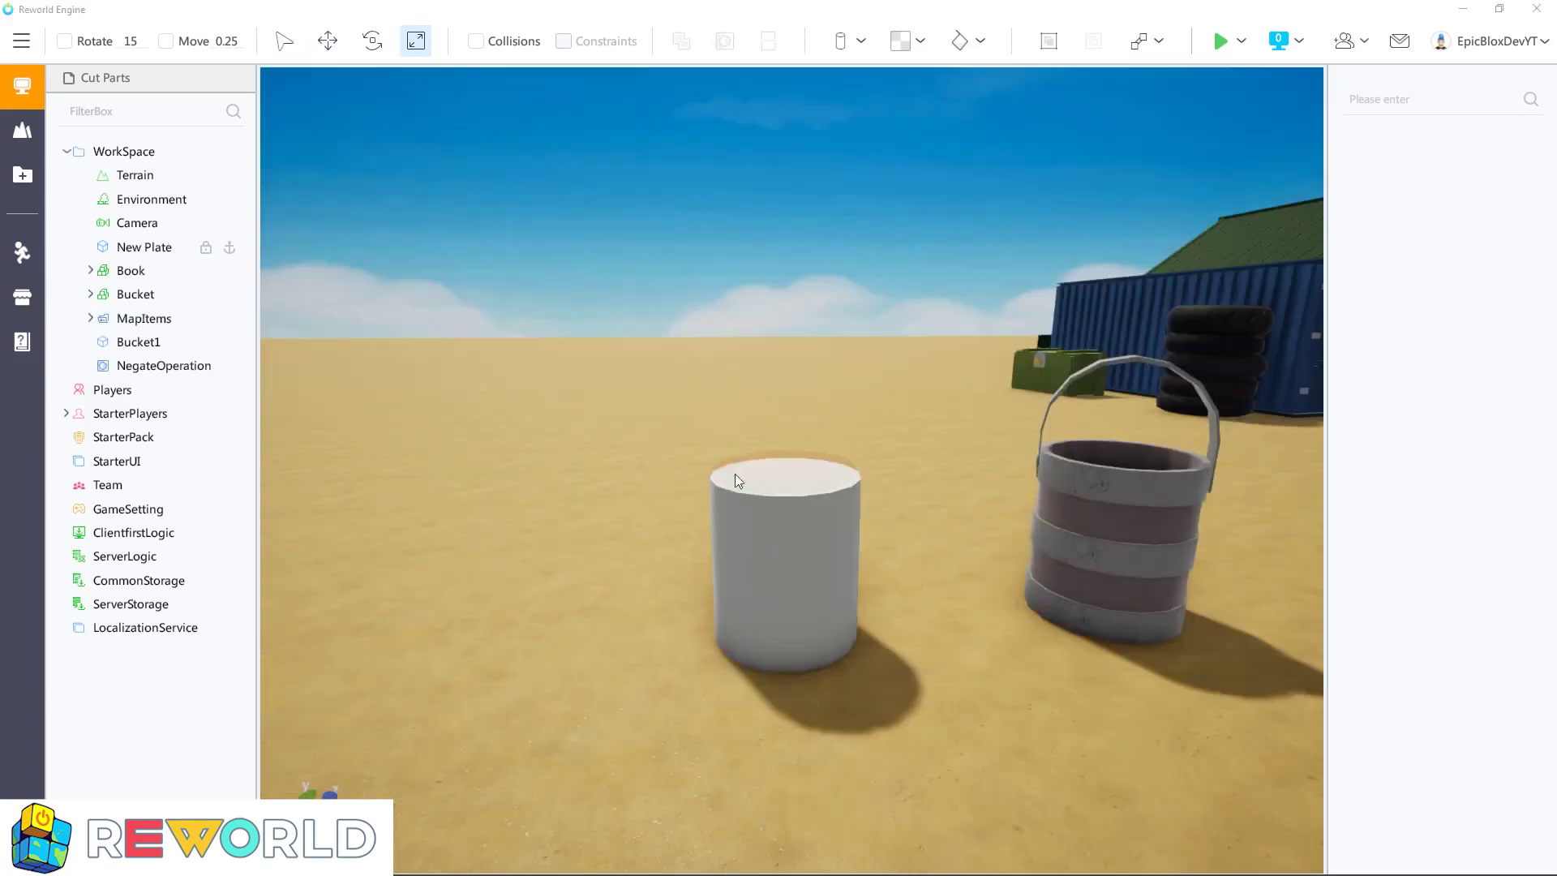
click(766, 531)
click(638, 521)
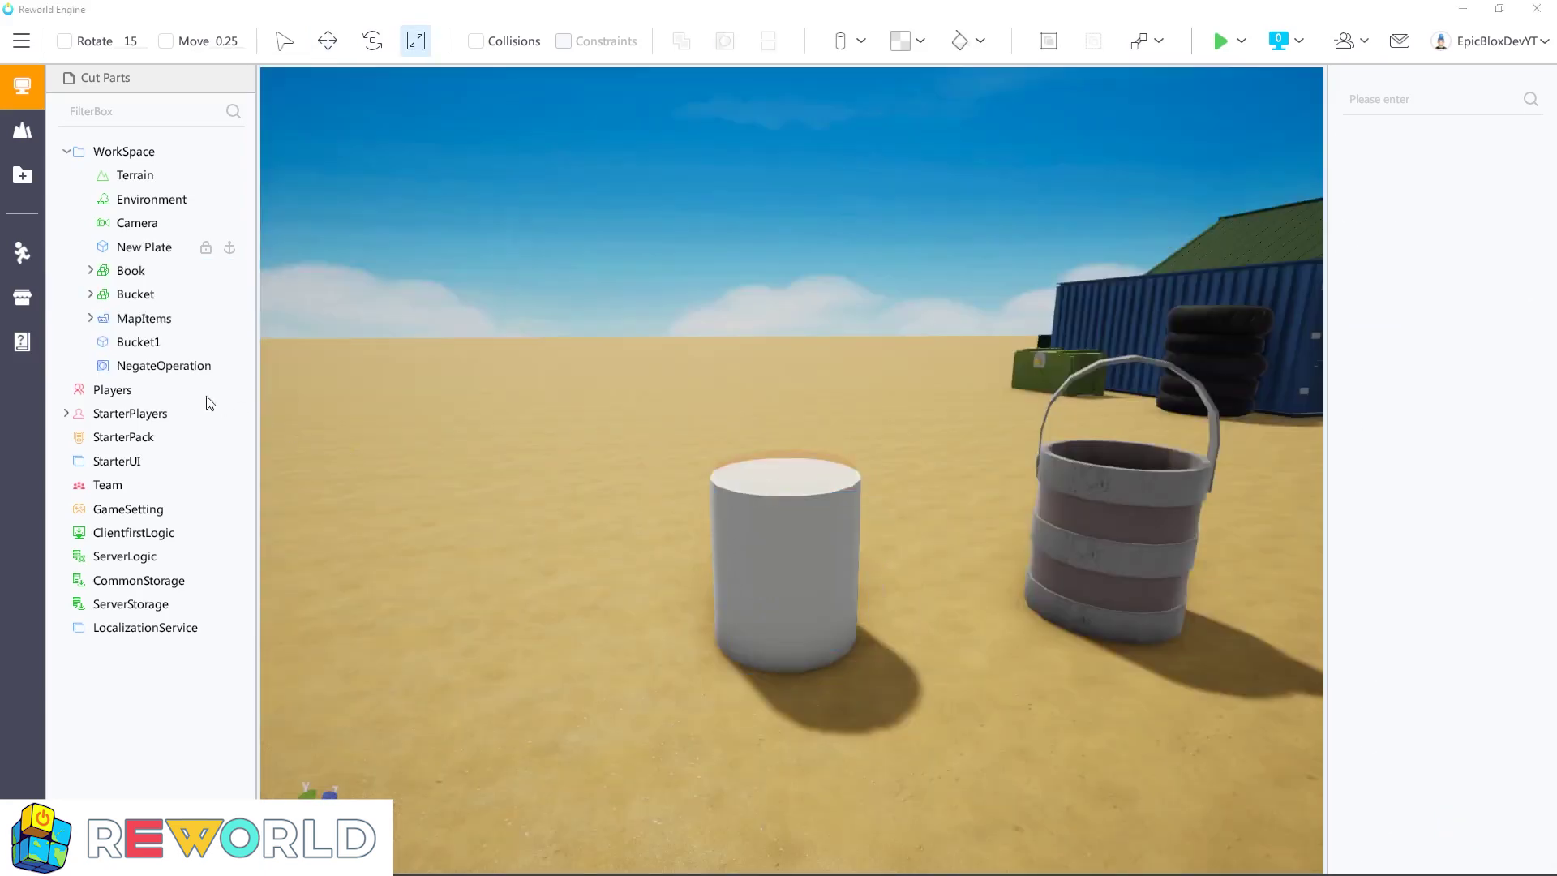
Step: Union Bucket1 with the negated cylinder to hollow it out, and inspect the cut from above
click(165, 367)
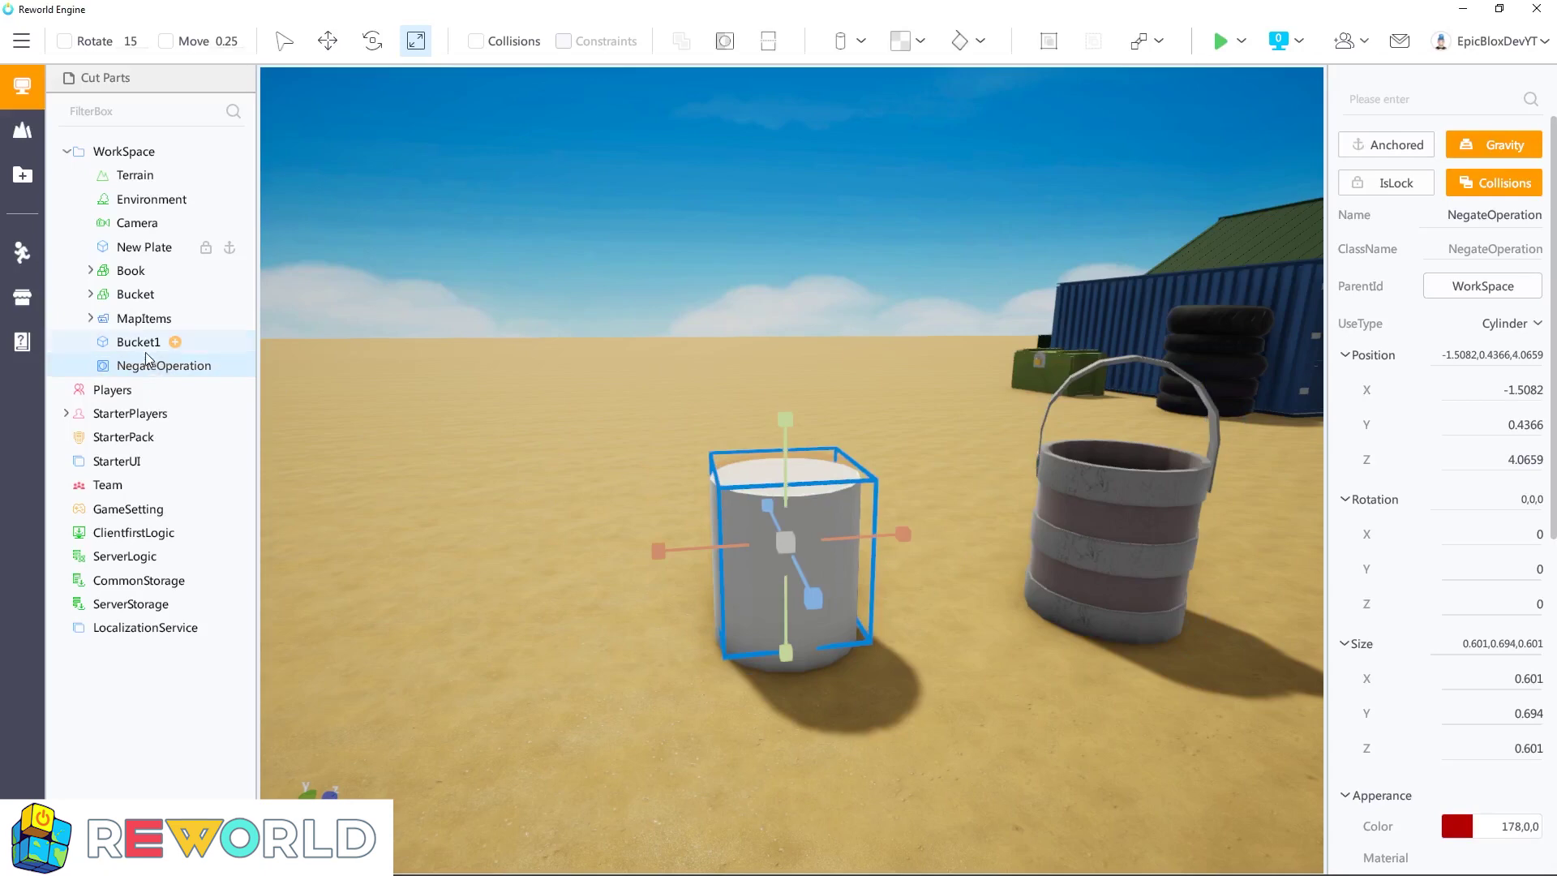
ctrl+click(139, 343)
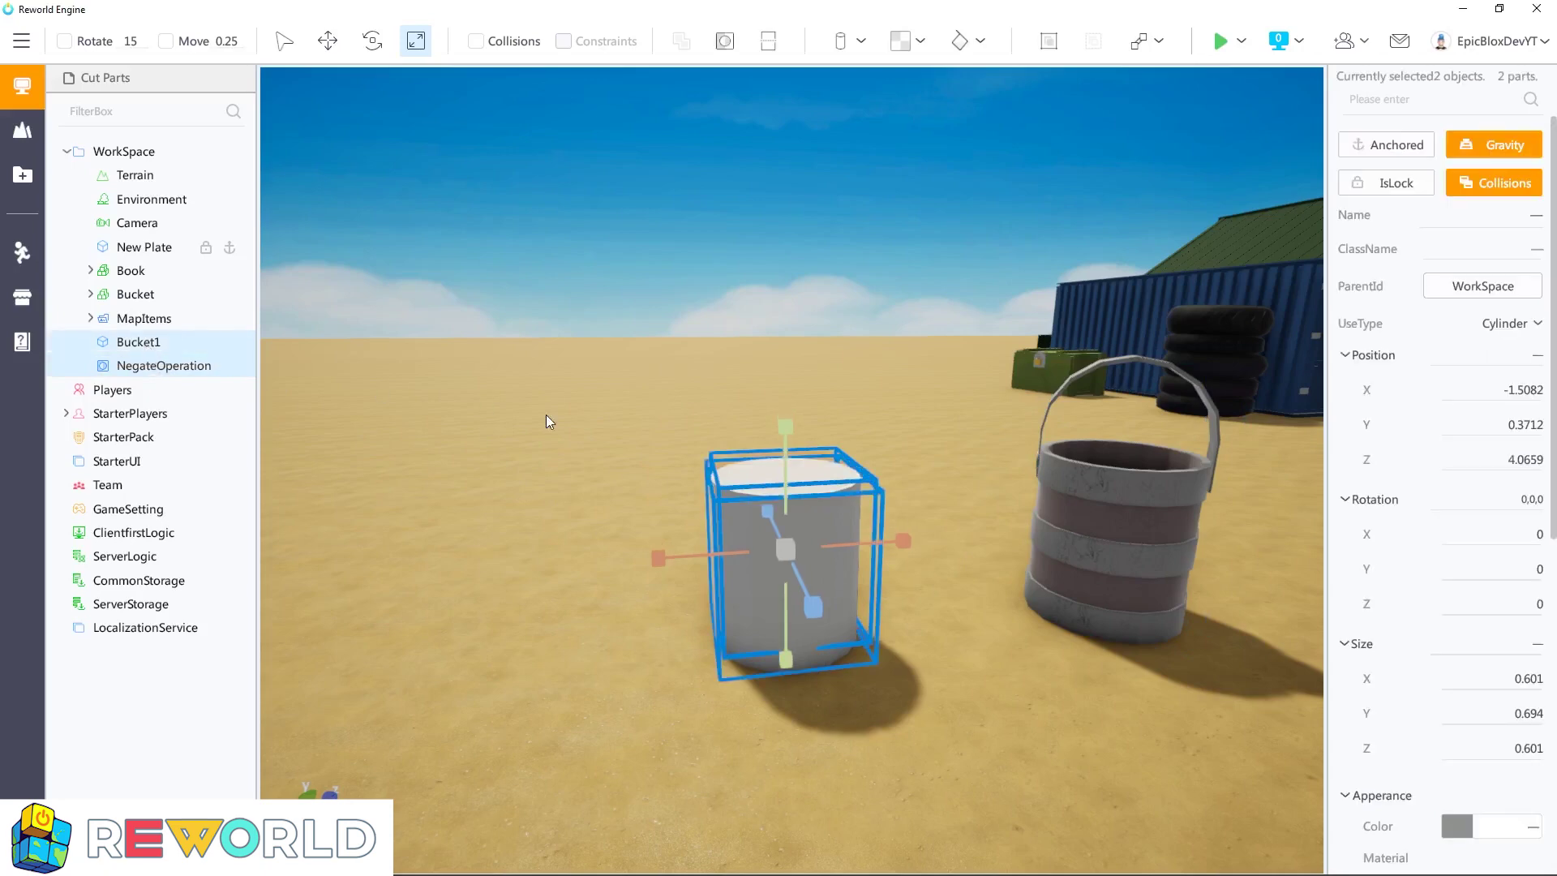
click(681, 41)
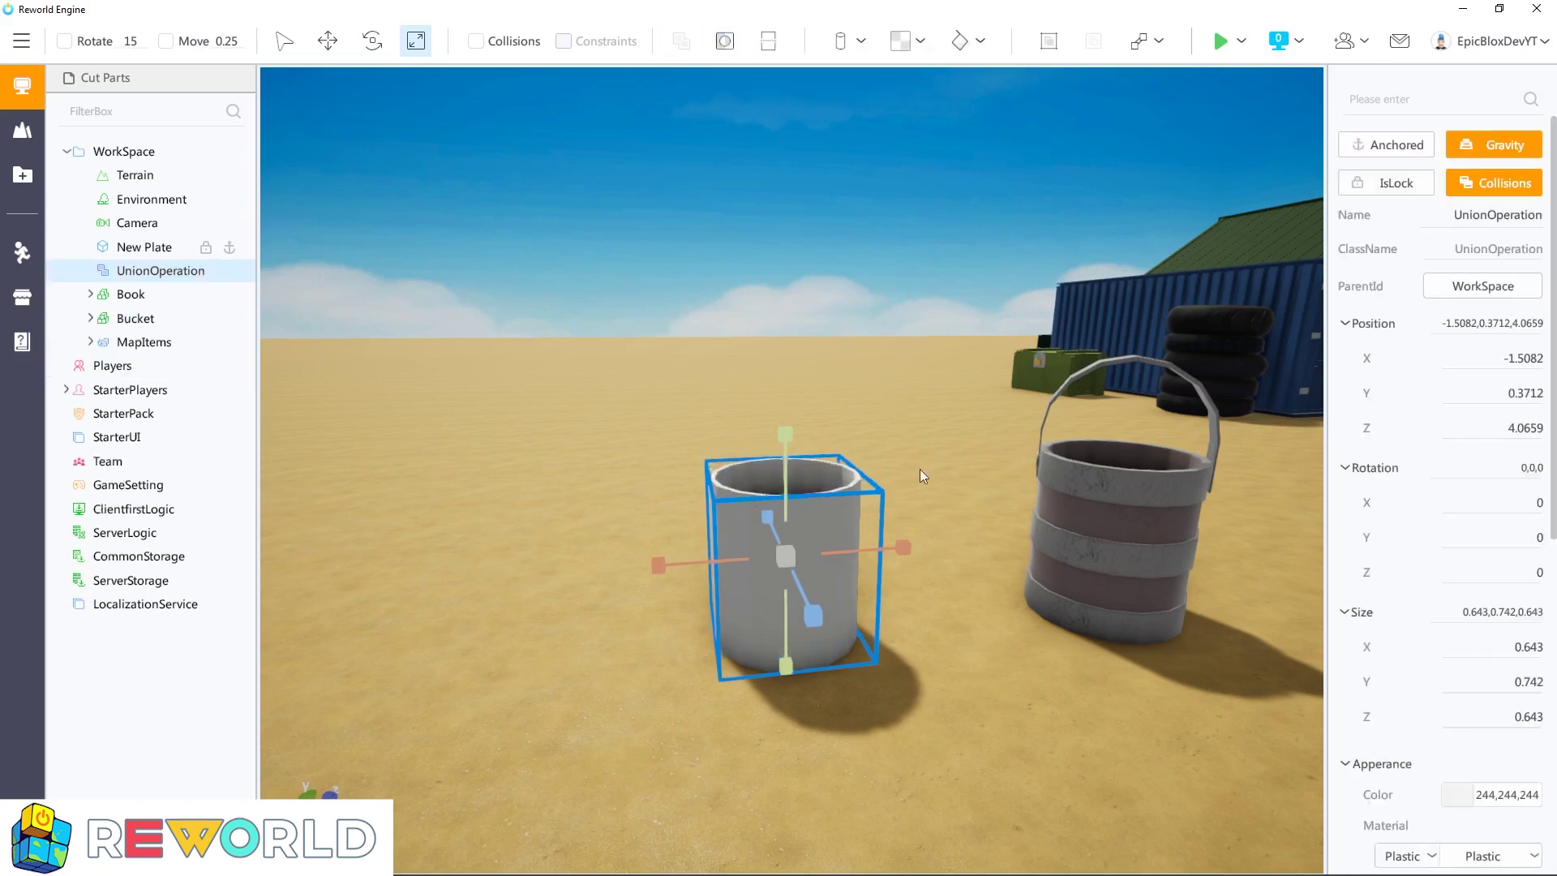
click(952, 670)
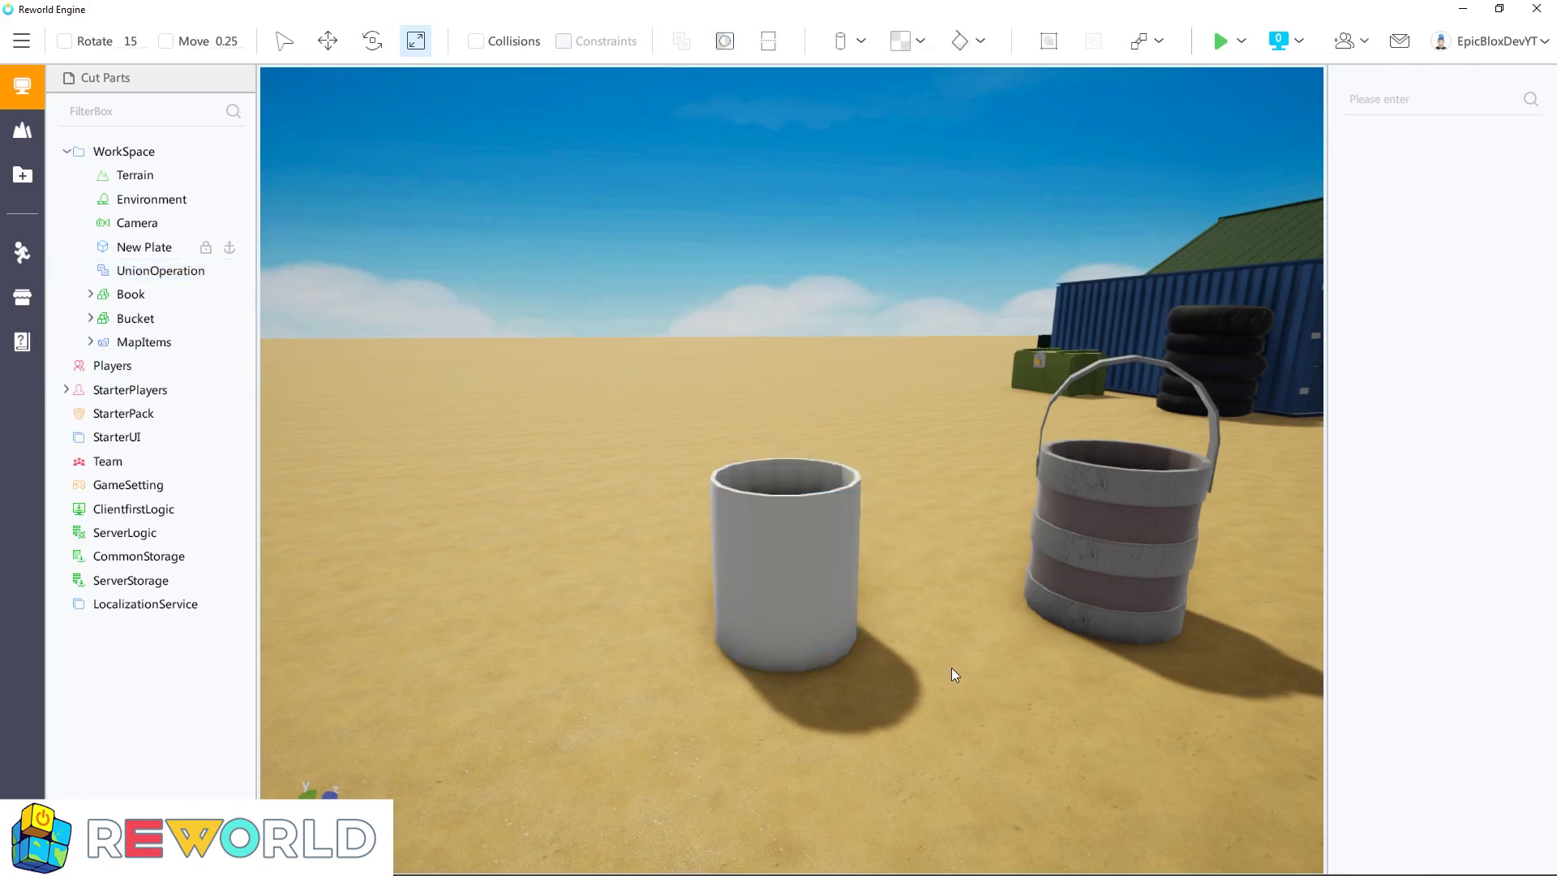
right_drag(955, 607, 970, 668)
scroll(947, 572, up, 3)
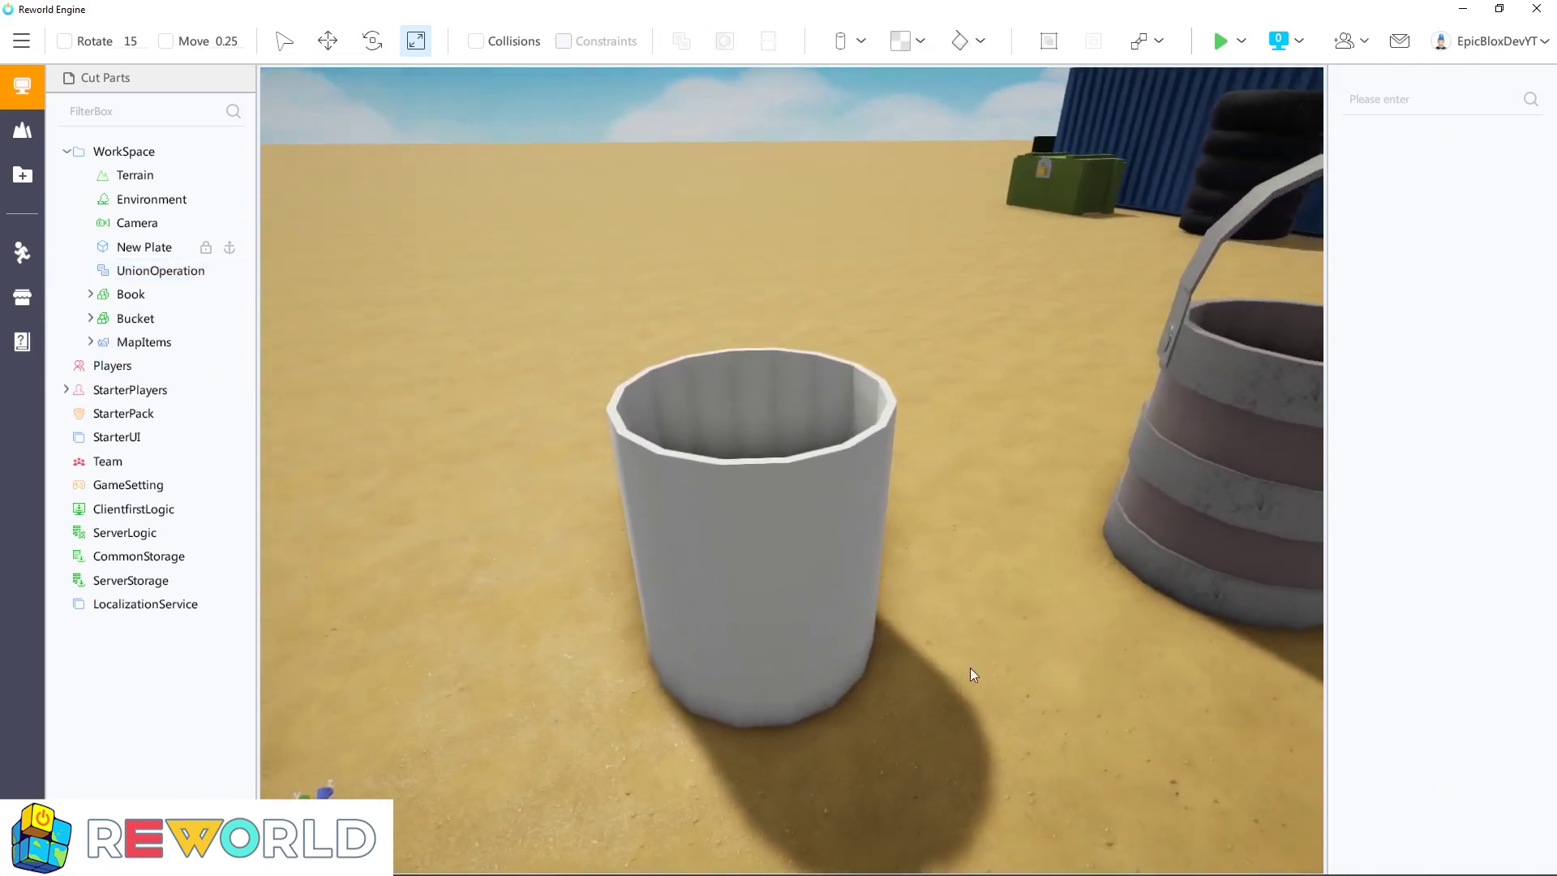
Step: Separate the hollowed union back into Bucket1 and the negated cylinder
click(159, 275)
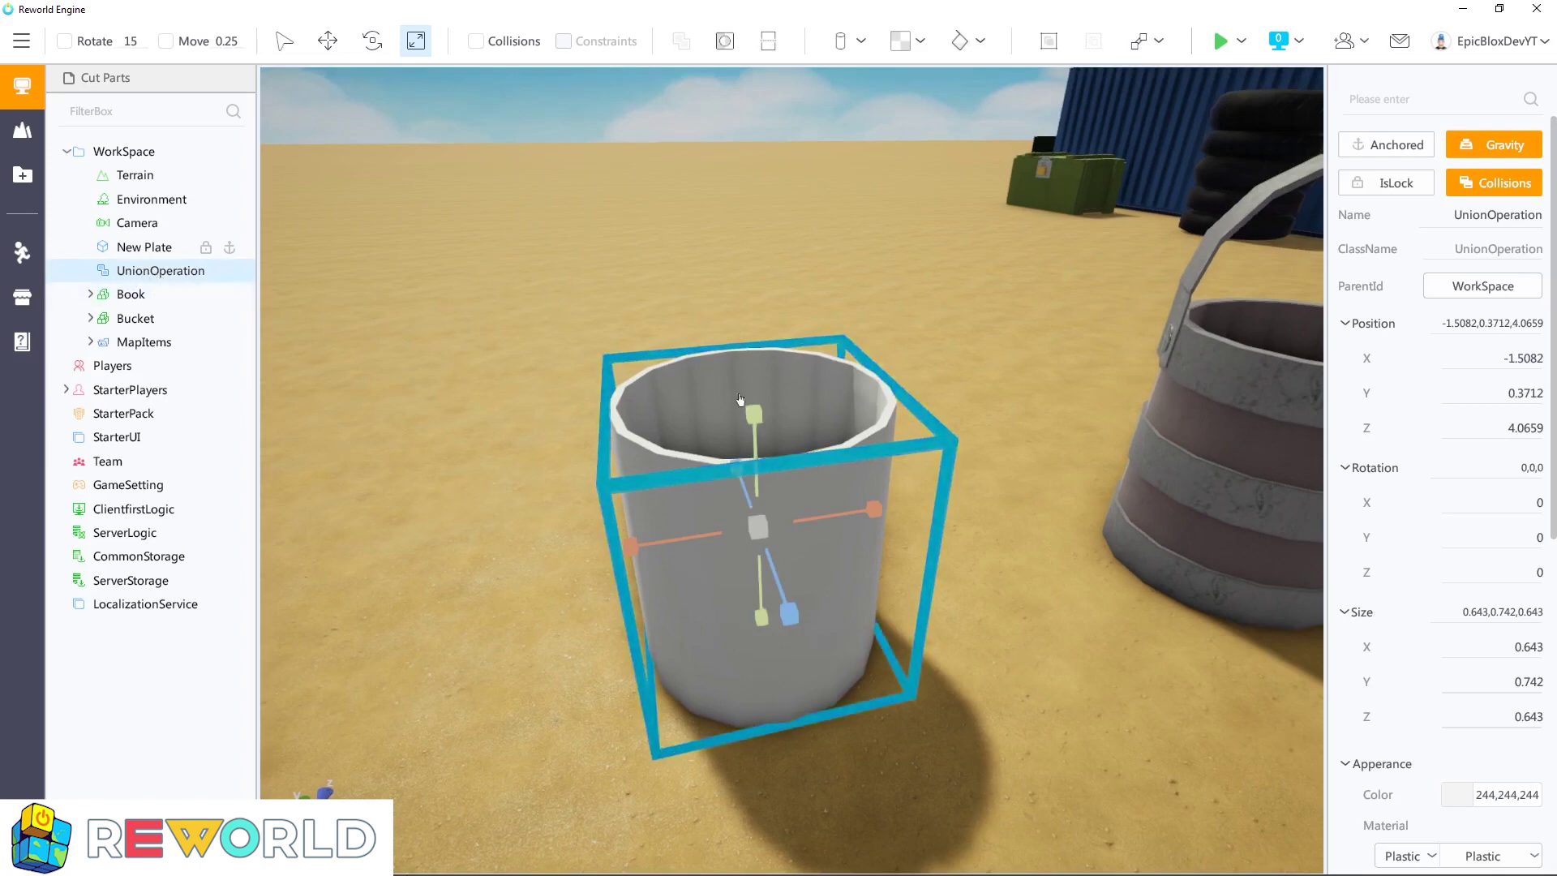
click(768, 42)
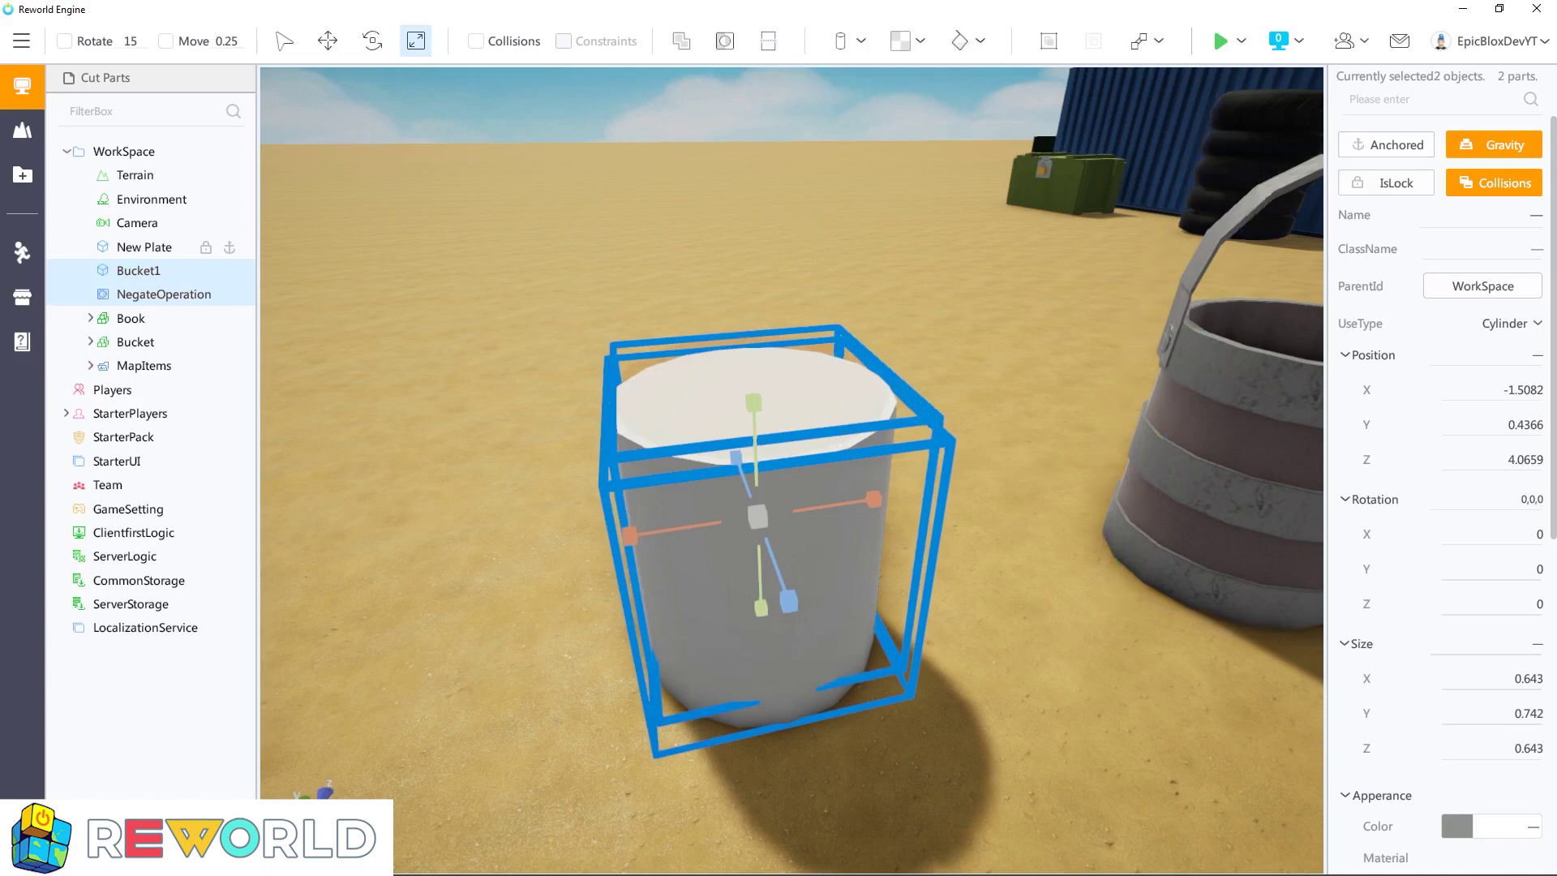
key(Escape)
Step: Copy and paste Bucket1 again, and name the new copy Bucket2
right_click(141, 271)
click(151, 283)
right_click(142, 273)
click(155, 328)
click(146, 296)
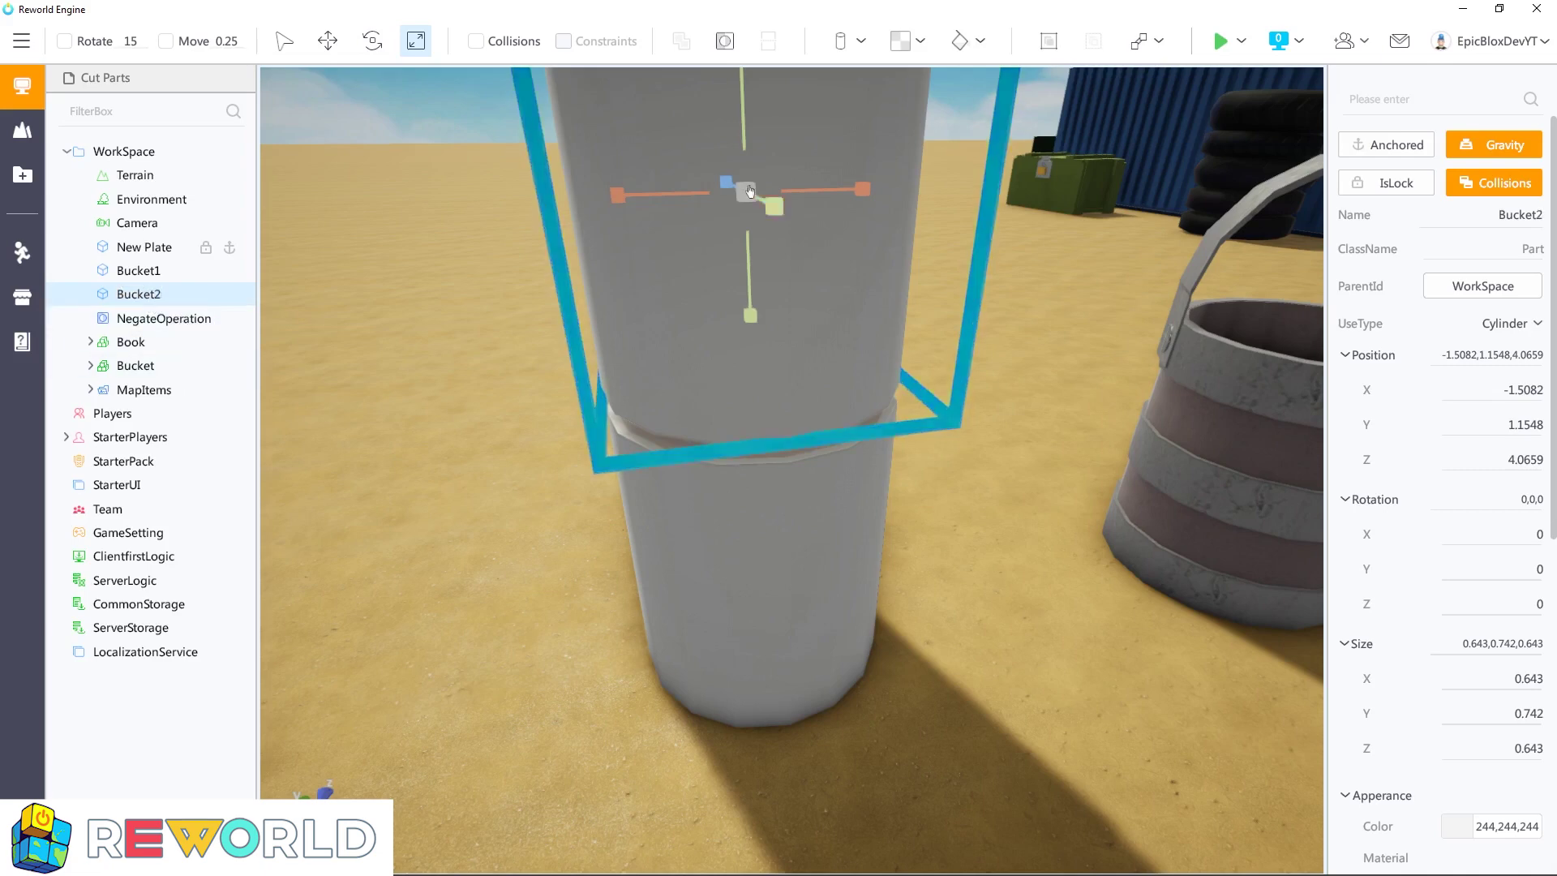
Step: Flatten Bucket2 into a band about 0.688 × 0.117 × 0.688 and lower it onto the bucket's upper edge at Y about 0.683
drag(743, 85, 755, 323)
drag(657, 408, 686, 400)
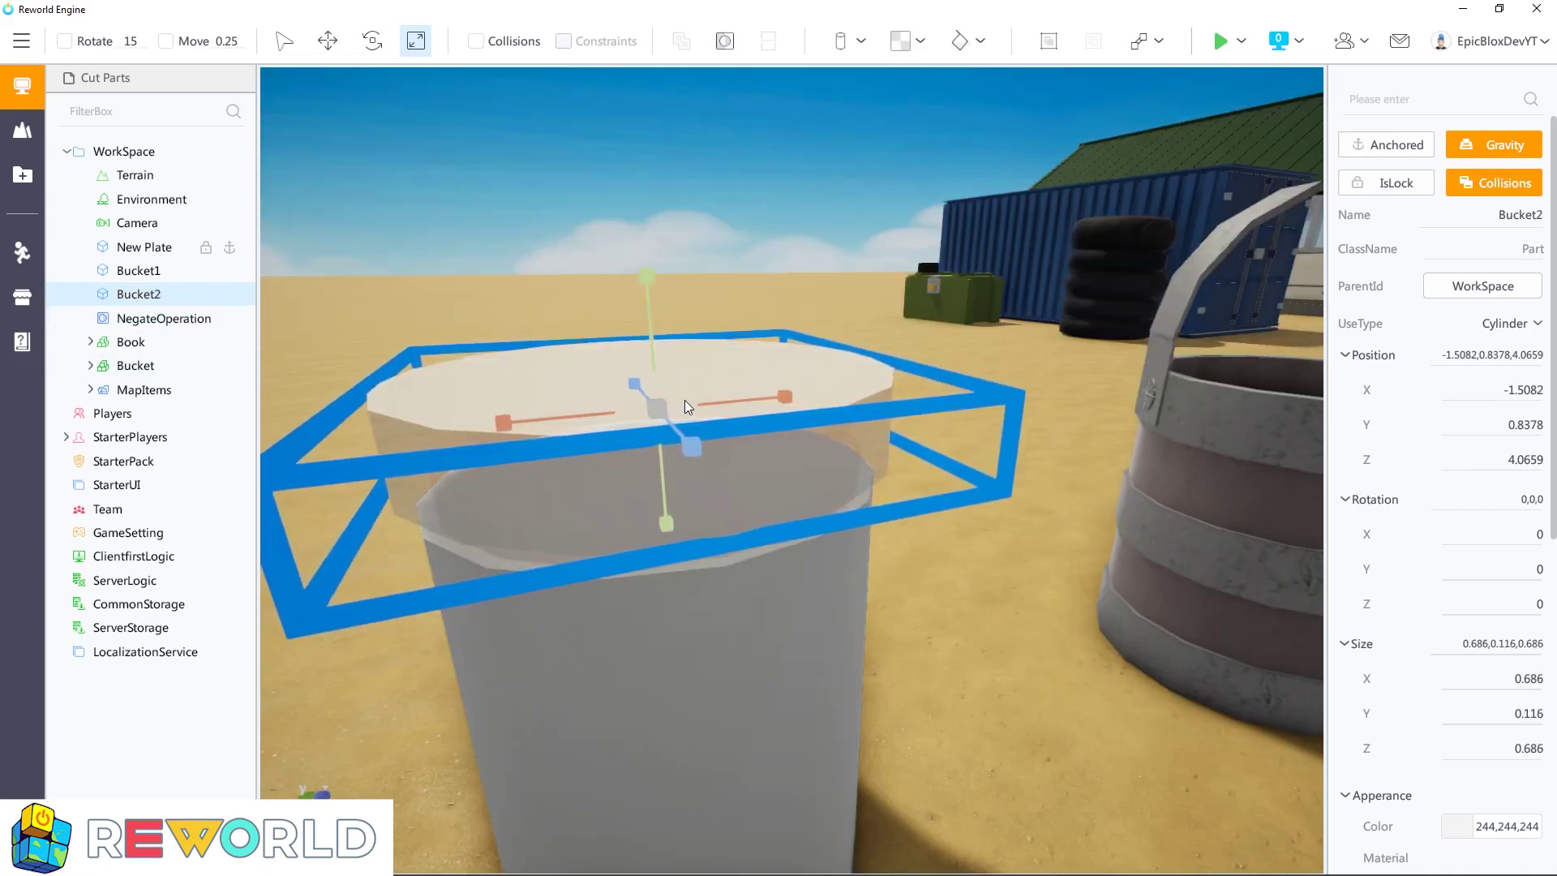
click(327, 40)
drag(646, 296, 651, 397)
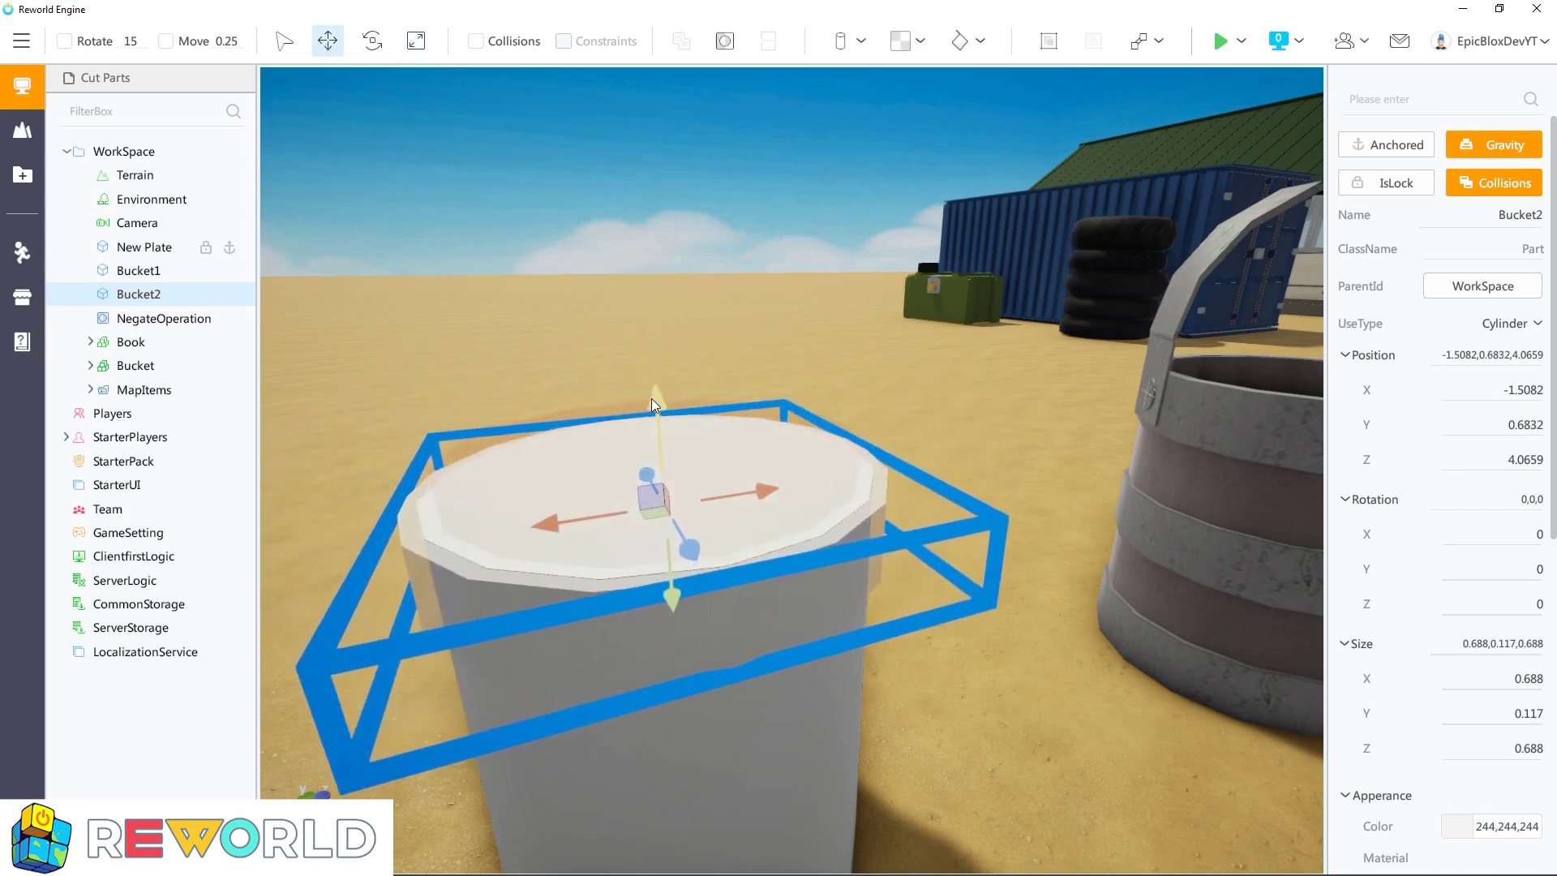
Step: Duplicate the Bucket2 band, name the copy Bucket3, and lower it to the middle of the bucket
right_click(135, 299)
click(157, 311)
key(ctrl+v)
double_click(149, 322)
click(162, 323)
key(BackSpace)
drag(648, 292, 669, 564)
Step: Add another copy of the band named Bucket4 and lower it to the bucket's base at Y about 0.067
right_click(147, 317)
click(173, 341)
key(ctrl+v)
key(f)
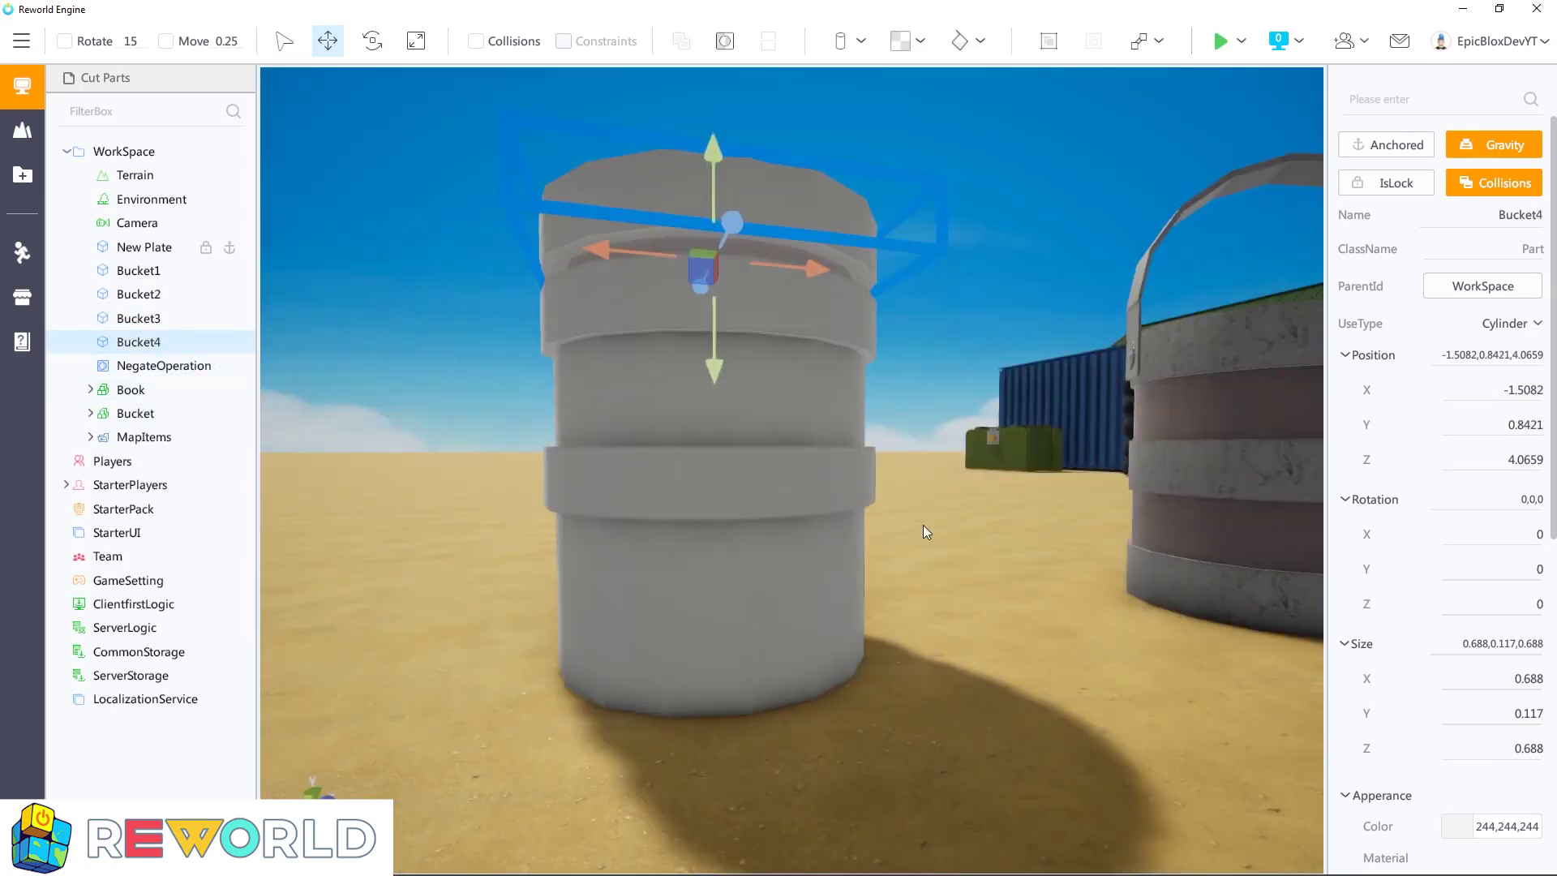
drag(714, 211, 715, 736)
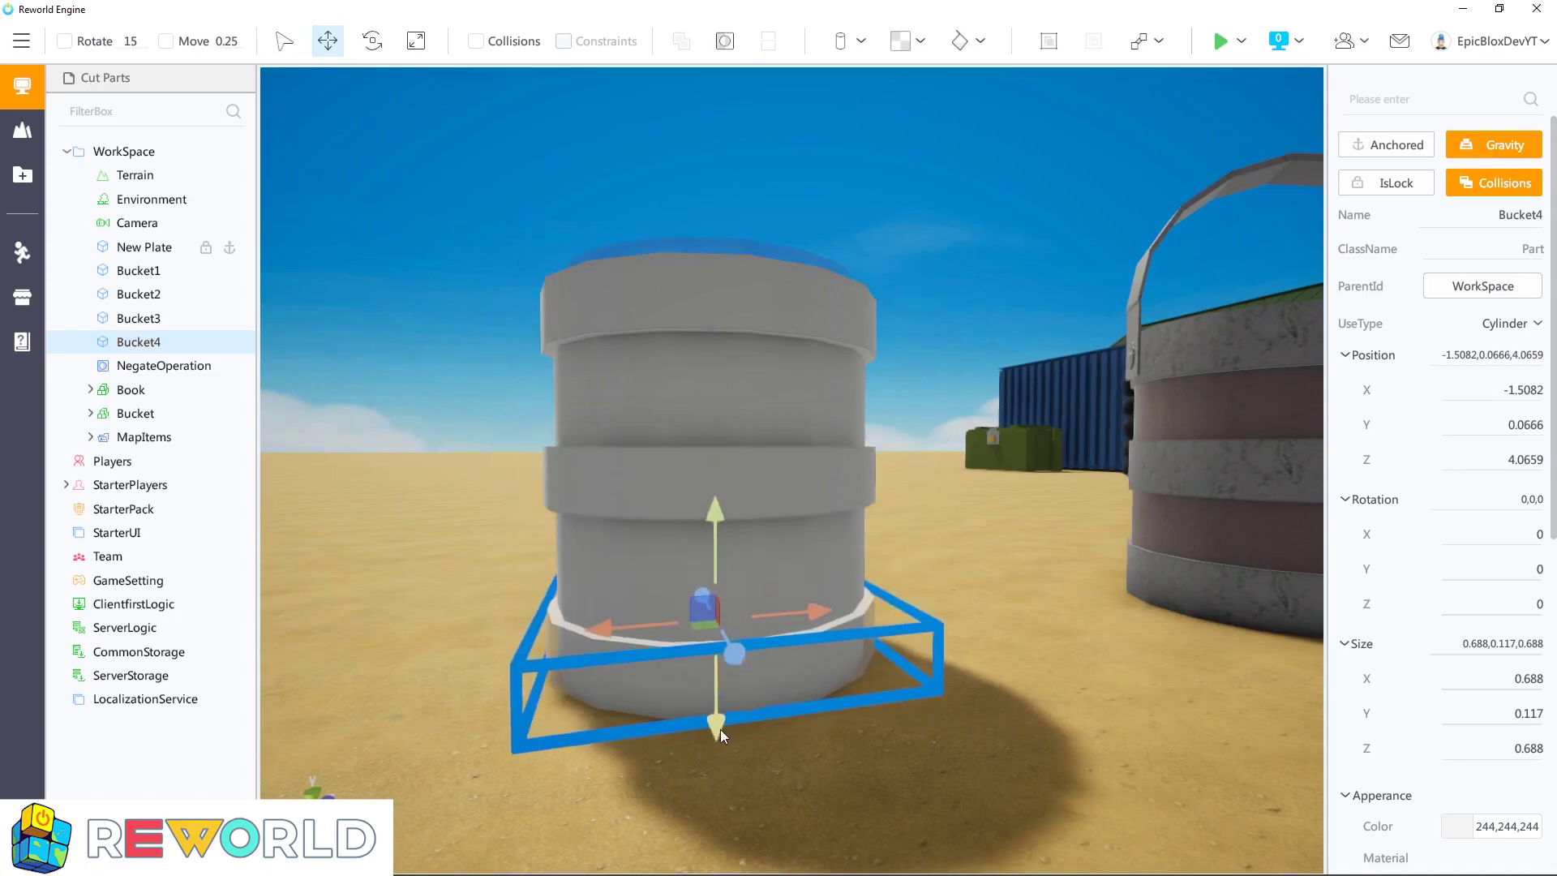
Step: Duplicate the top band Bucket2 and raise the copy well above the bucket
key(f)
drag(819, 292, 815, 300)
middle_drag(814, 300, 882, 531)
scroll(890, 523, down, 4)
right_drag(892, 523, 881, 592)
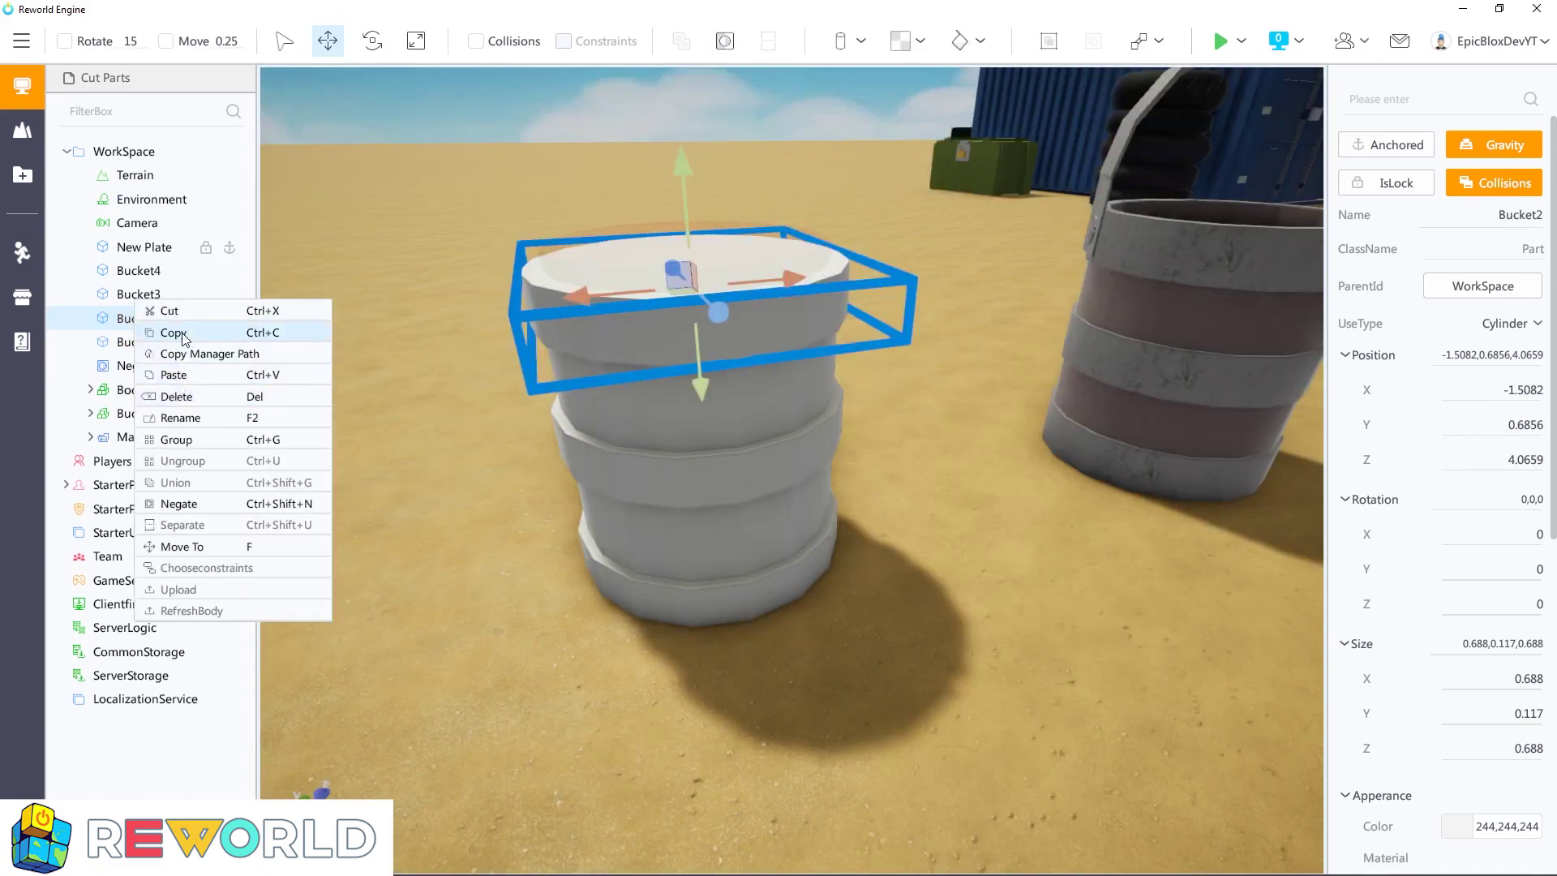
click(174, 333)
right_click(142, 316)
click(178, 375)
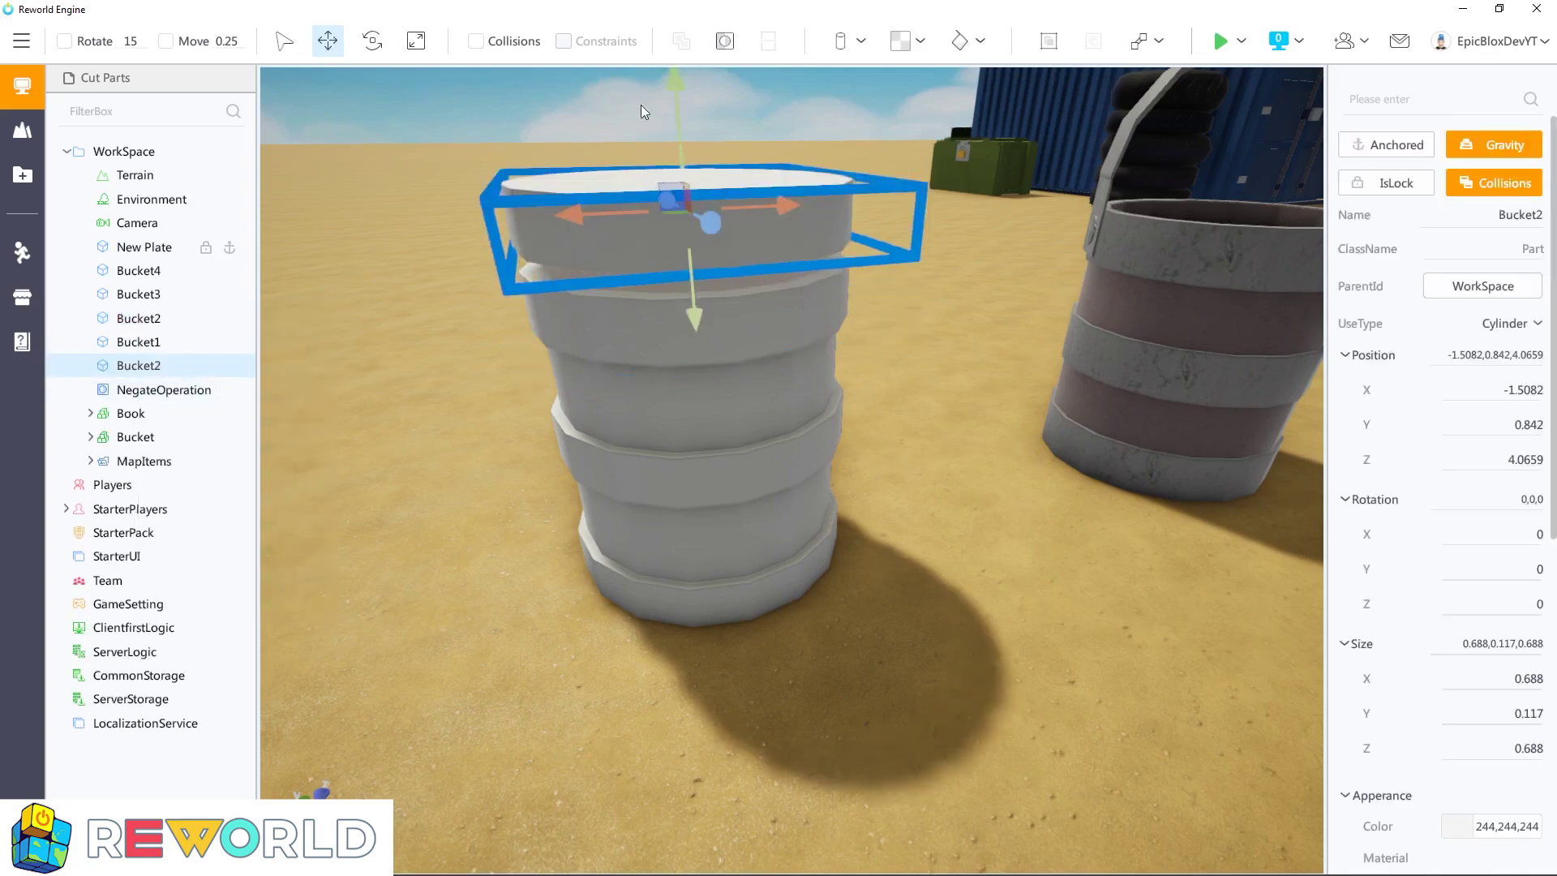
right_drag(890, 547, 799, 340)
drag(762, 359, 759, 244)
Step: Union Bucket1, the three bands on it and the negated cylinder into one hollow bucket, leaving out the raised band
scroll(949, 521, up, 5)
drag(533, 375, 981, 849)
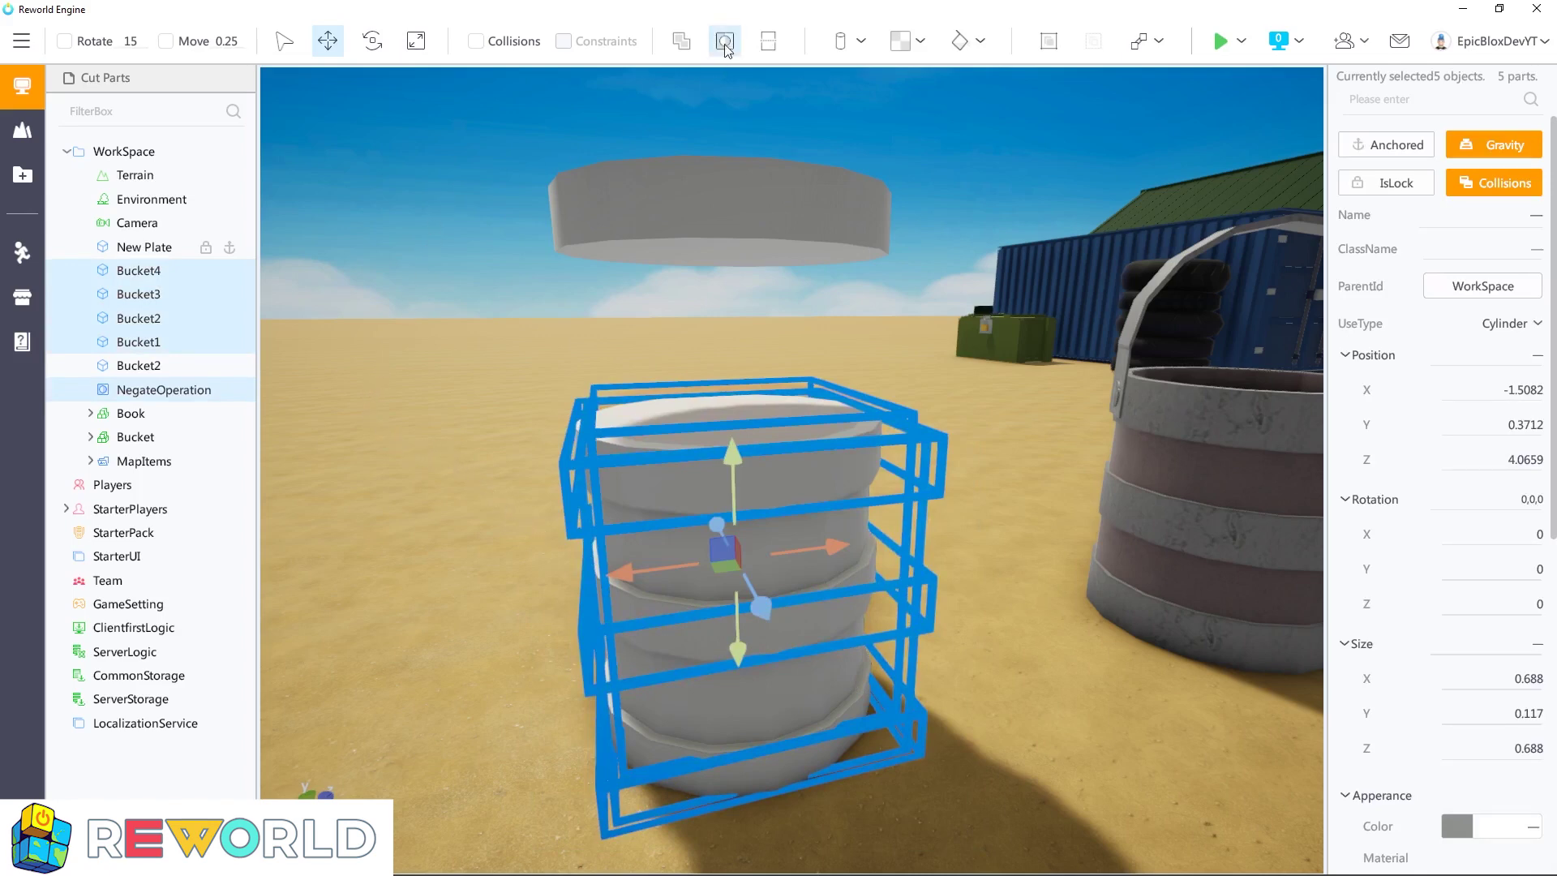
click(681, 44)
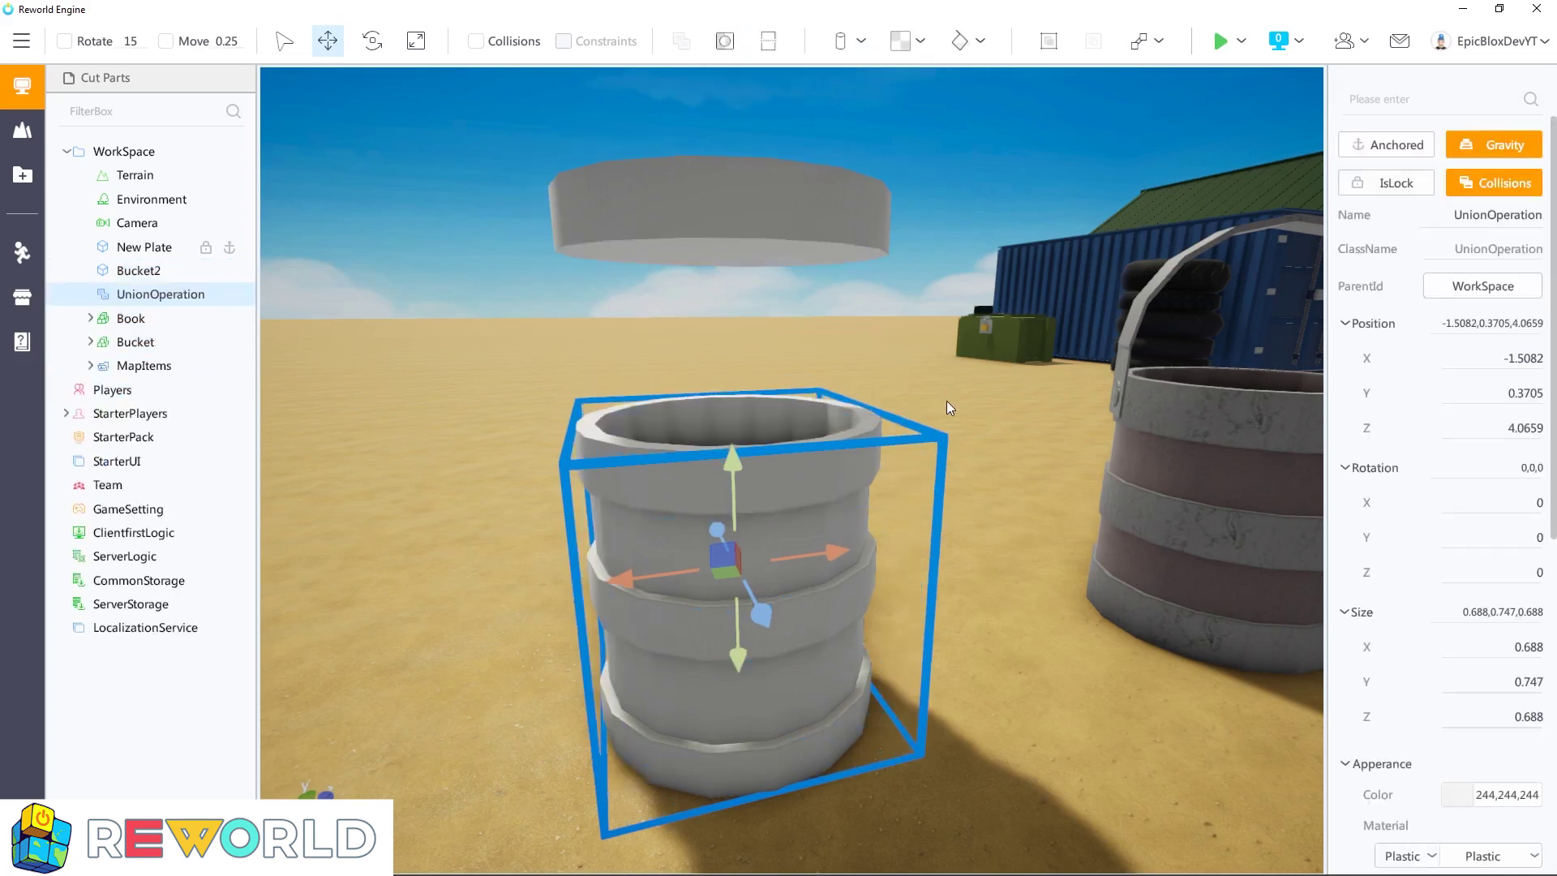
Step: Flatten the raised Bucket2 band to a thin disc about 0.02 high
click(843, 243)
right_drag(843, 243, 912, 558)
click(415, 40)
drag(763, 228, 771, 266)
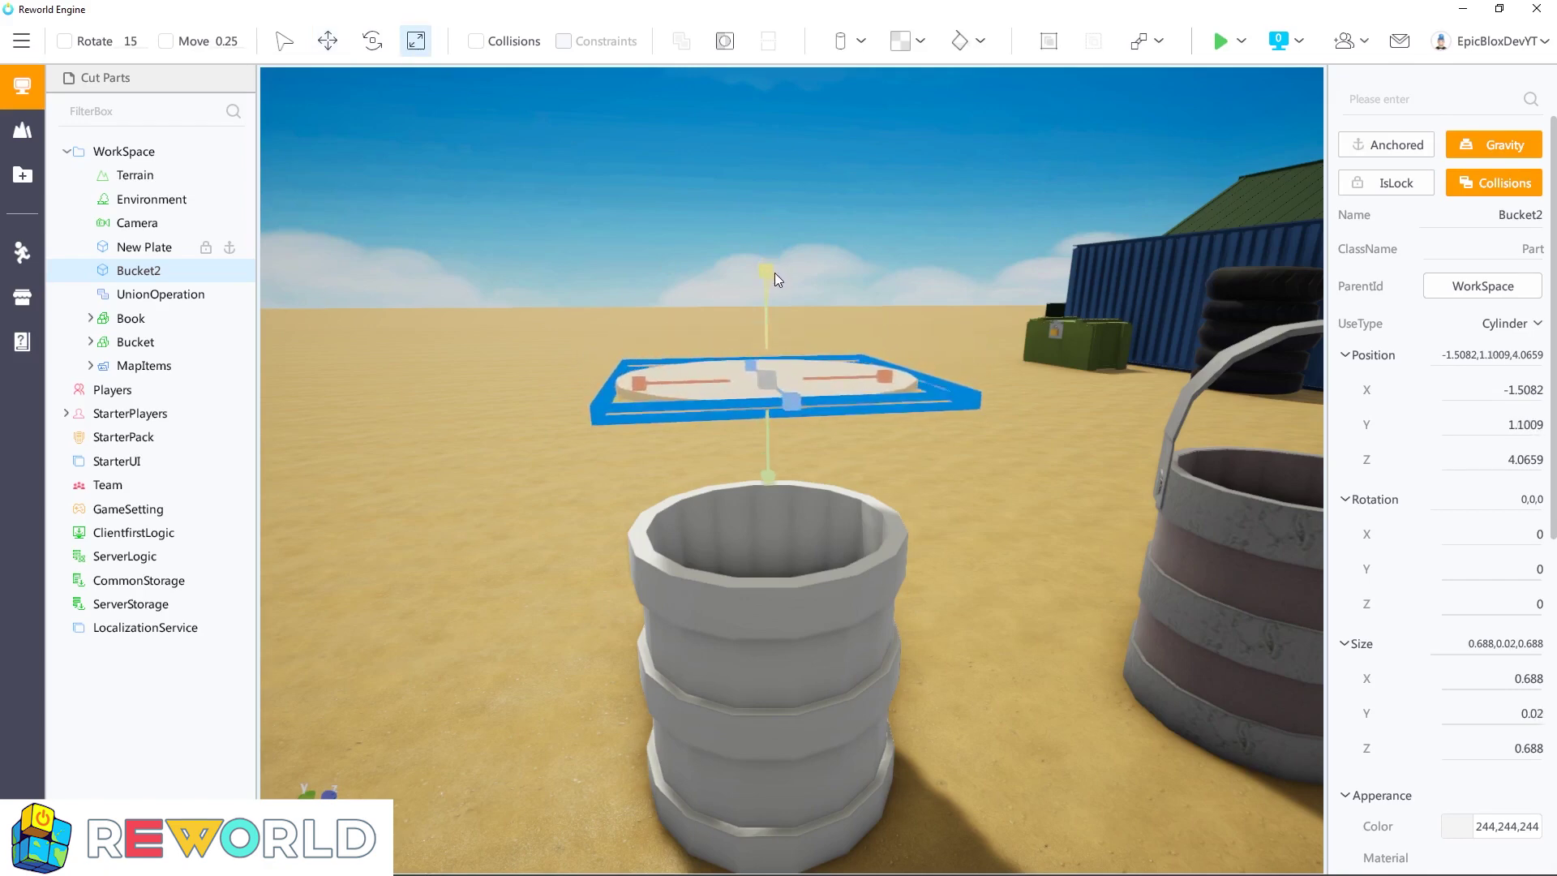
Step: Copy and paste the thin Bucket2 disc and name the copy Bucket3
right_click(139, 270)
click(144, 286)
right_click(139, 261)
click(243, 345)
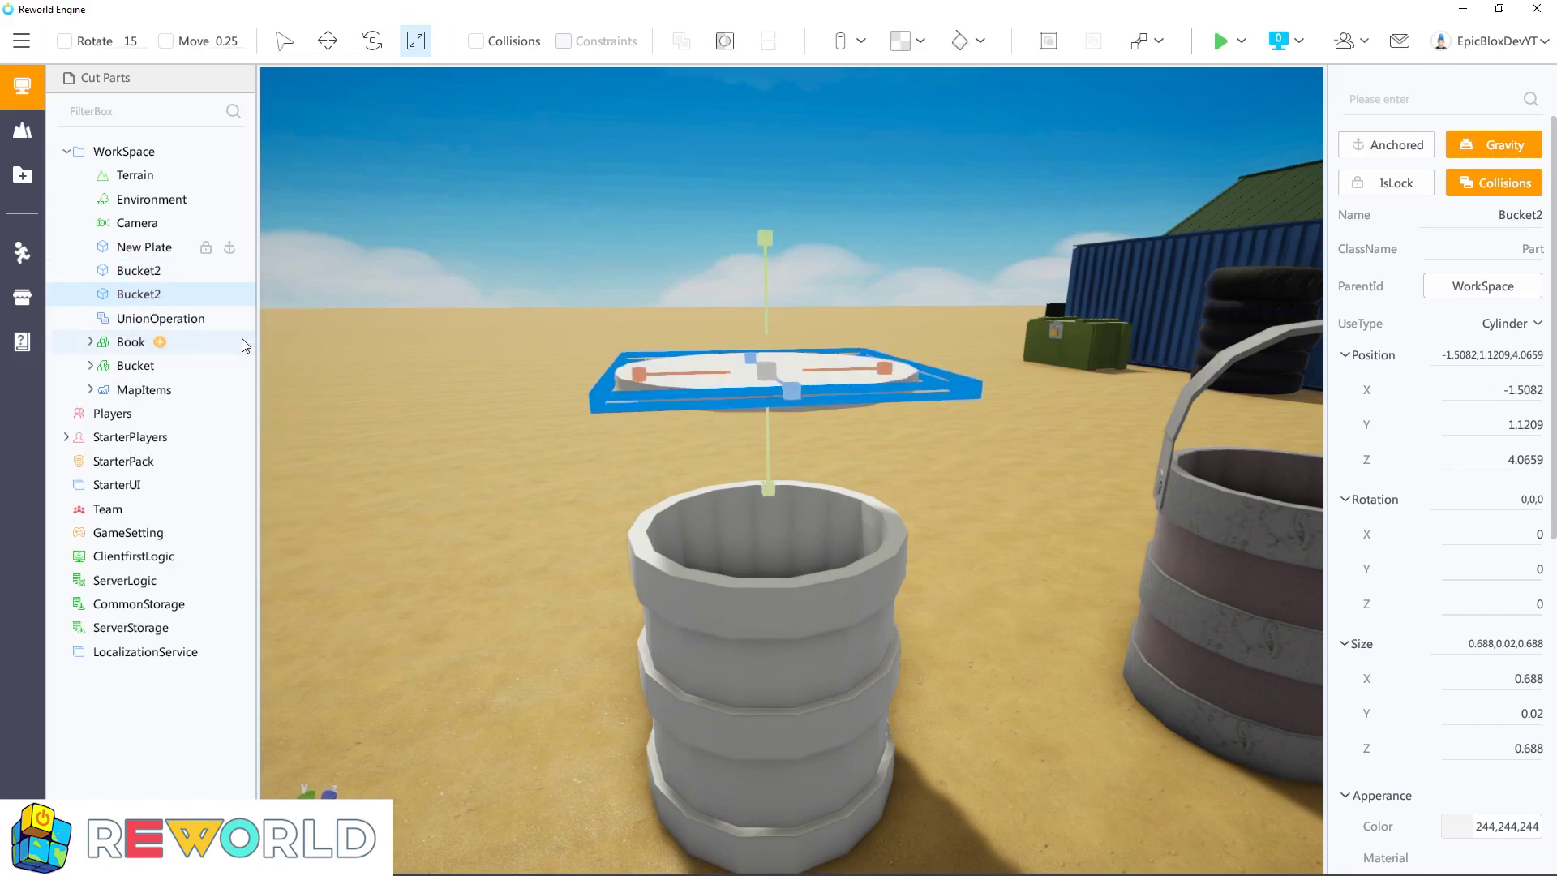
double_click(148, 298)
key(Right)
key(BackSpace)
text(3)
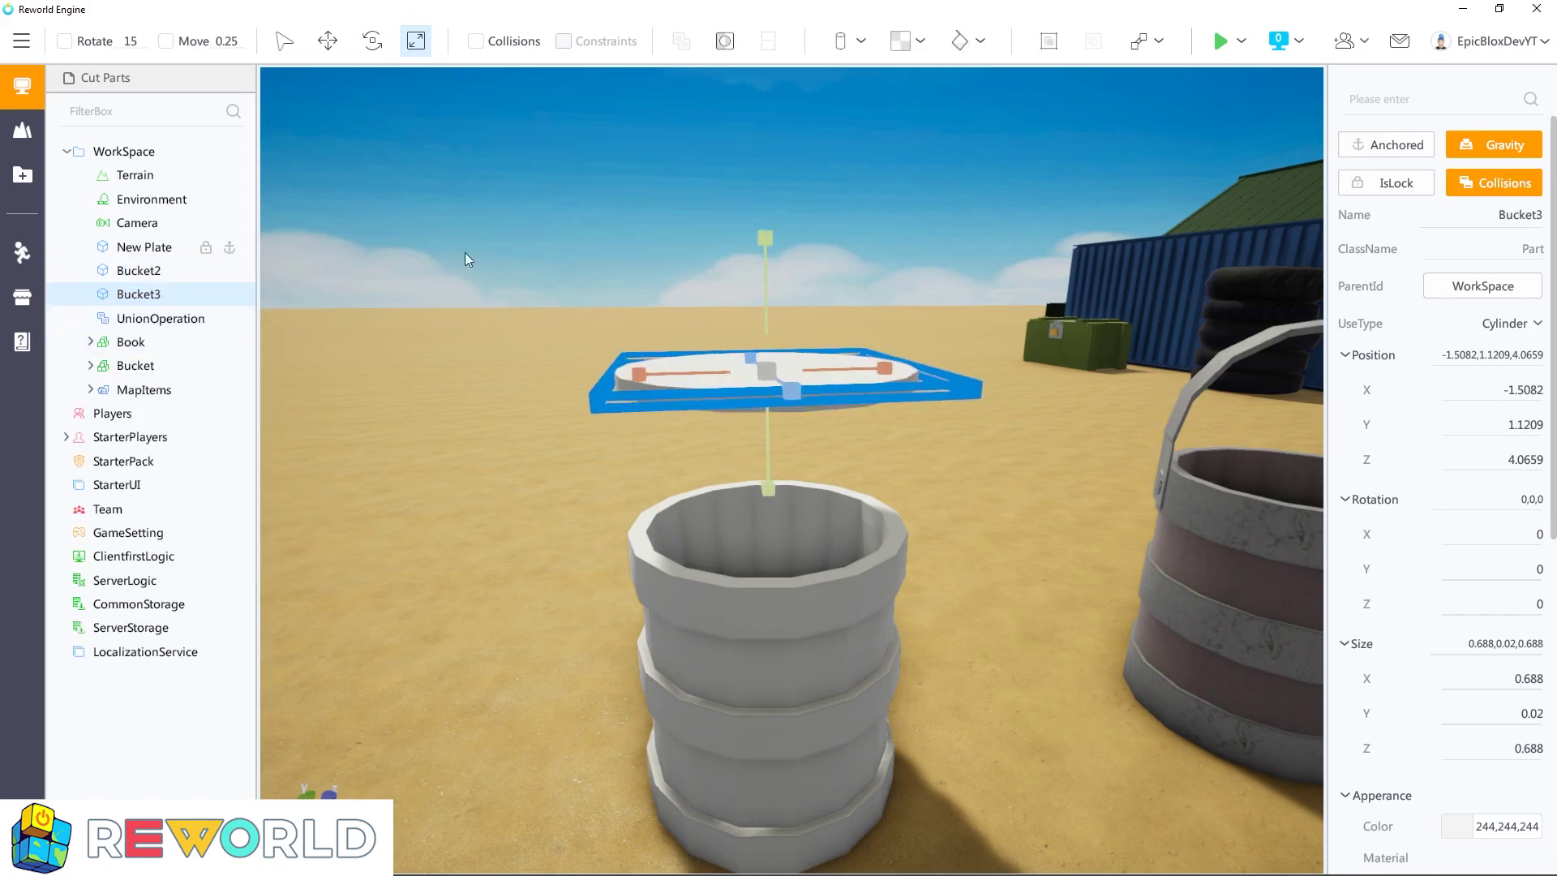
Step: Resize Bucket3 to about 0.665 × 0.159 × 0.665 and heighten Bucket2 to about 0.11
drag(768, 371, 756, 368)
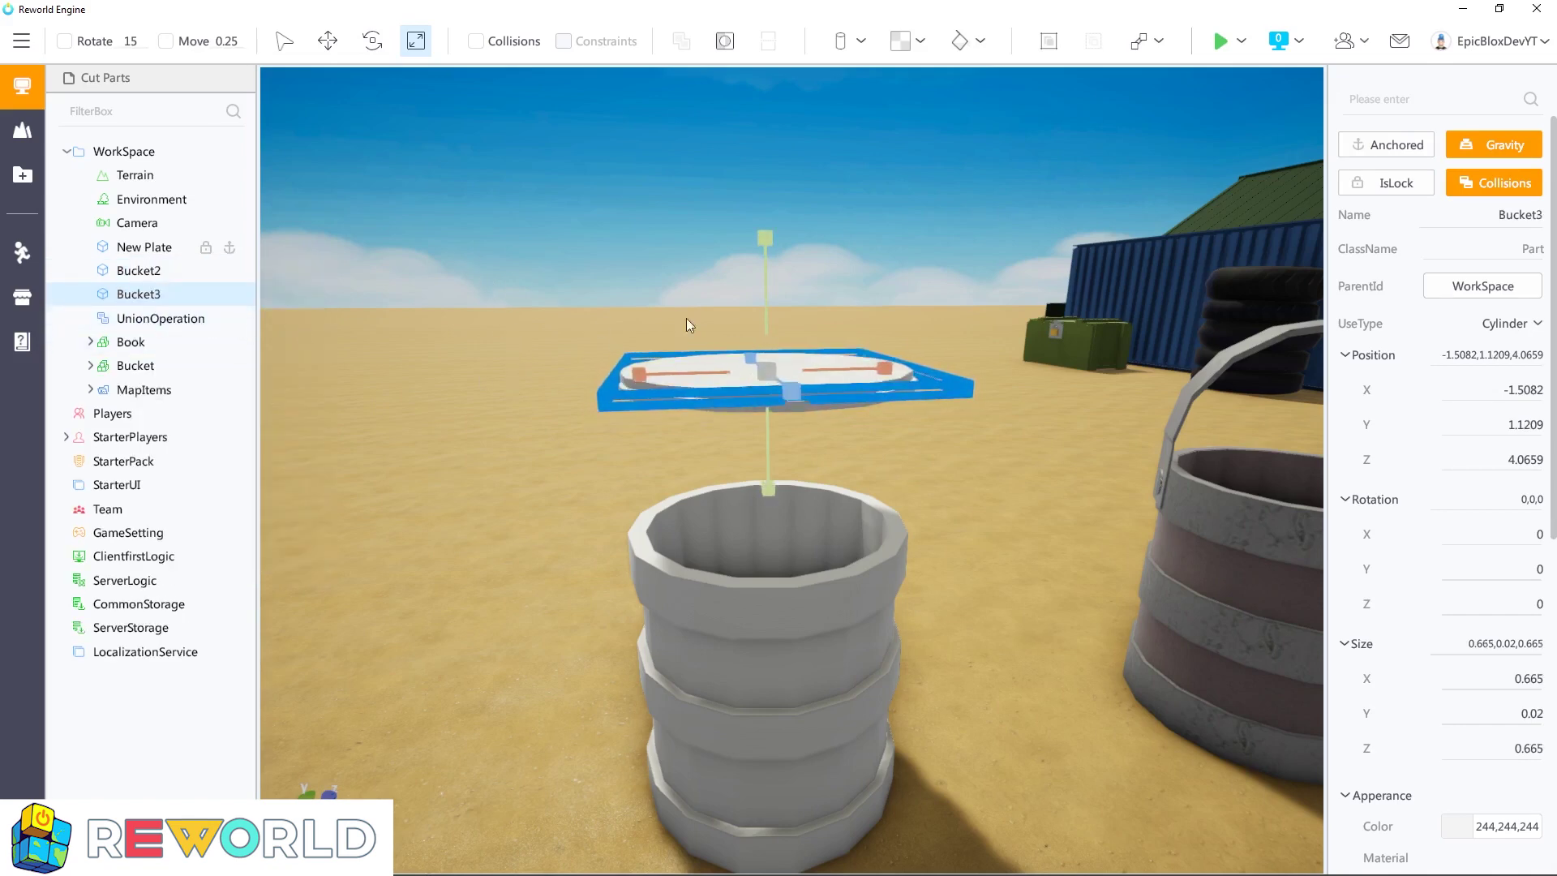
drag(764, 231, 769, 460)
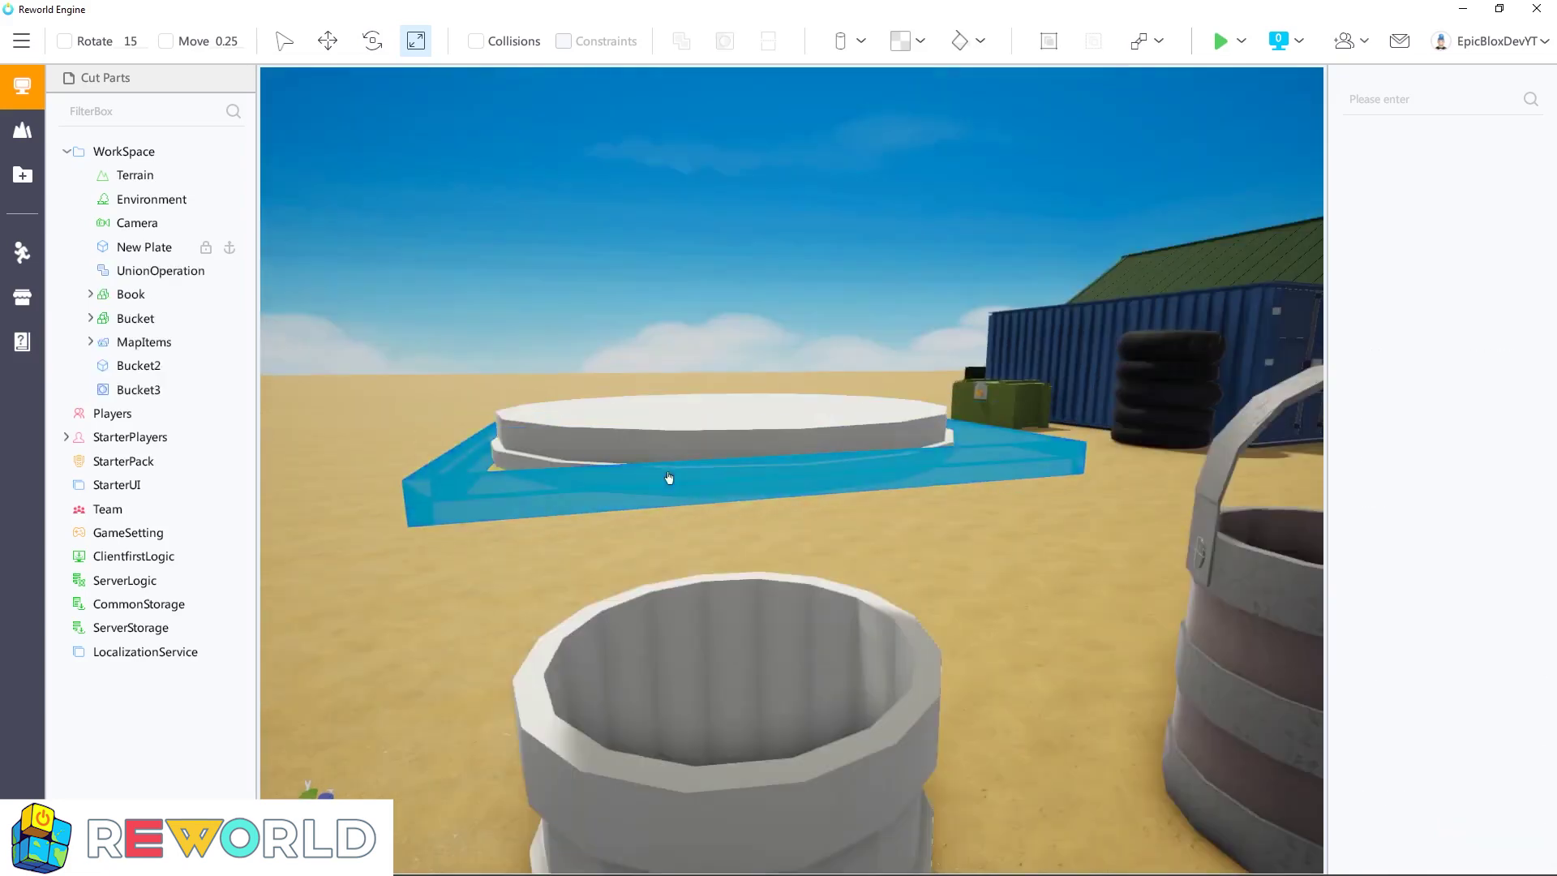
click(154, 365)
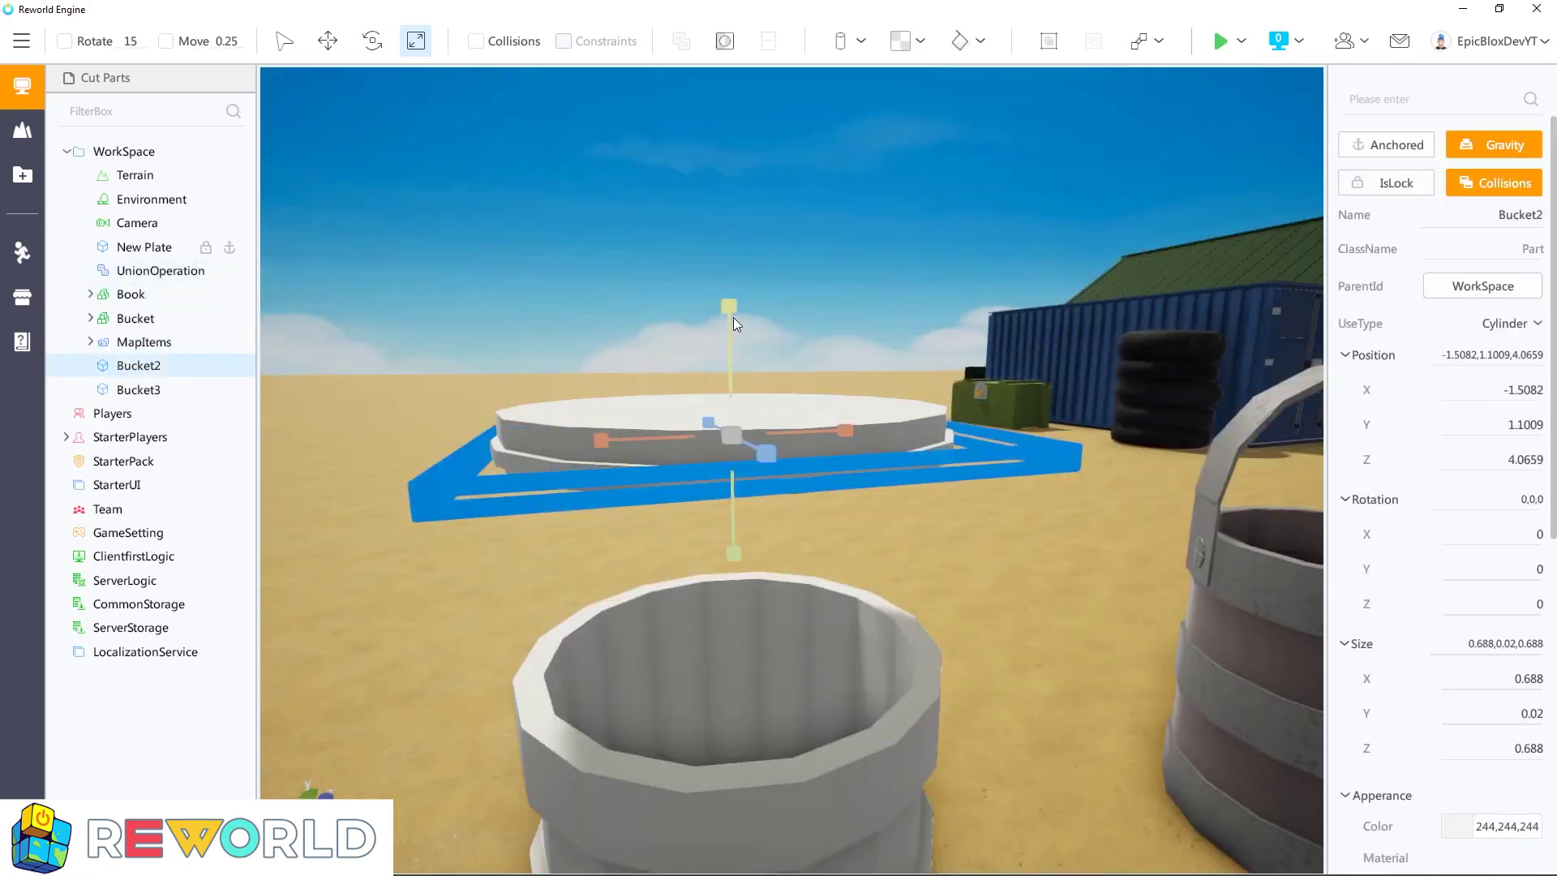
drag(732, 317, 738, 245)
Step: Negate Bucket3 and union it with Bucket2 to cut out a thin ring
click(141, 394)
click(724, 41)
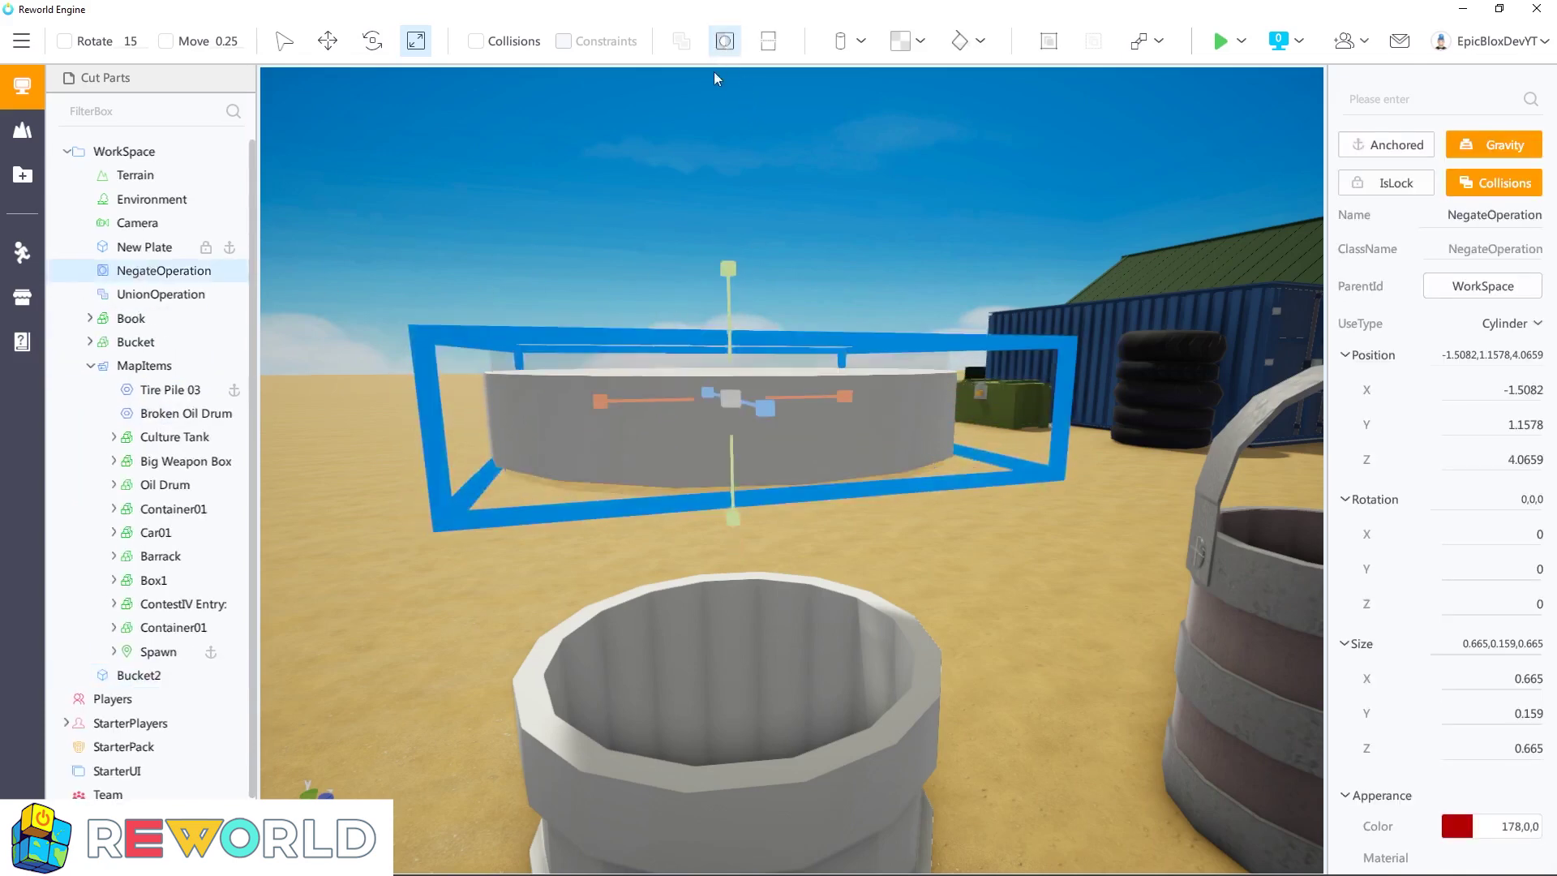
click(394, 527)
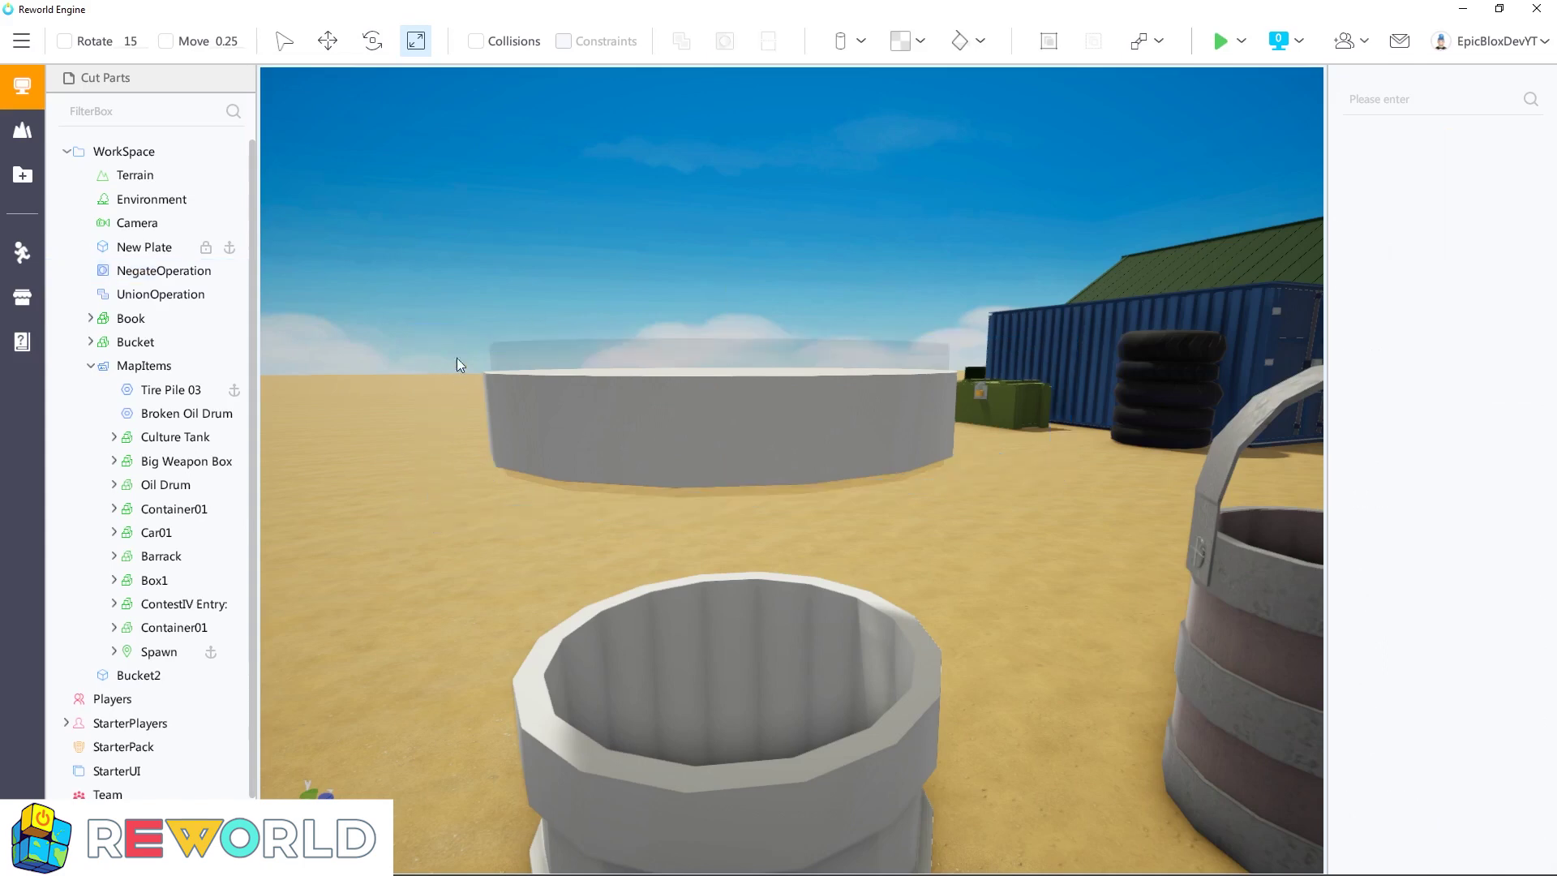
drag(455, 345, 882, 497)
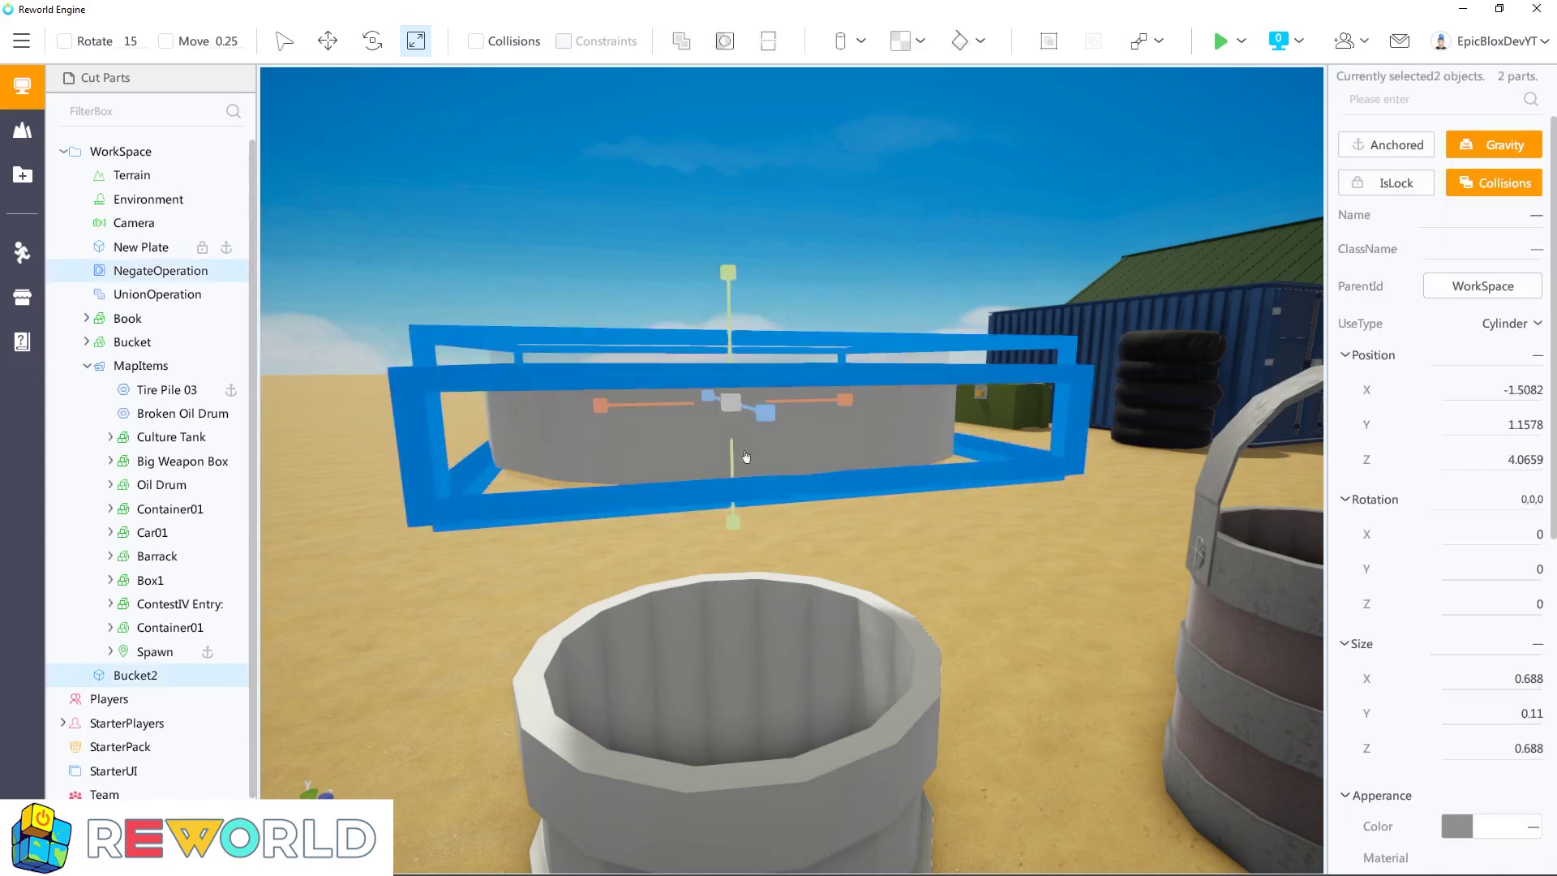
click(682, 40)
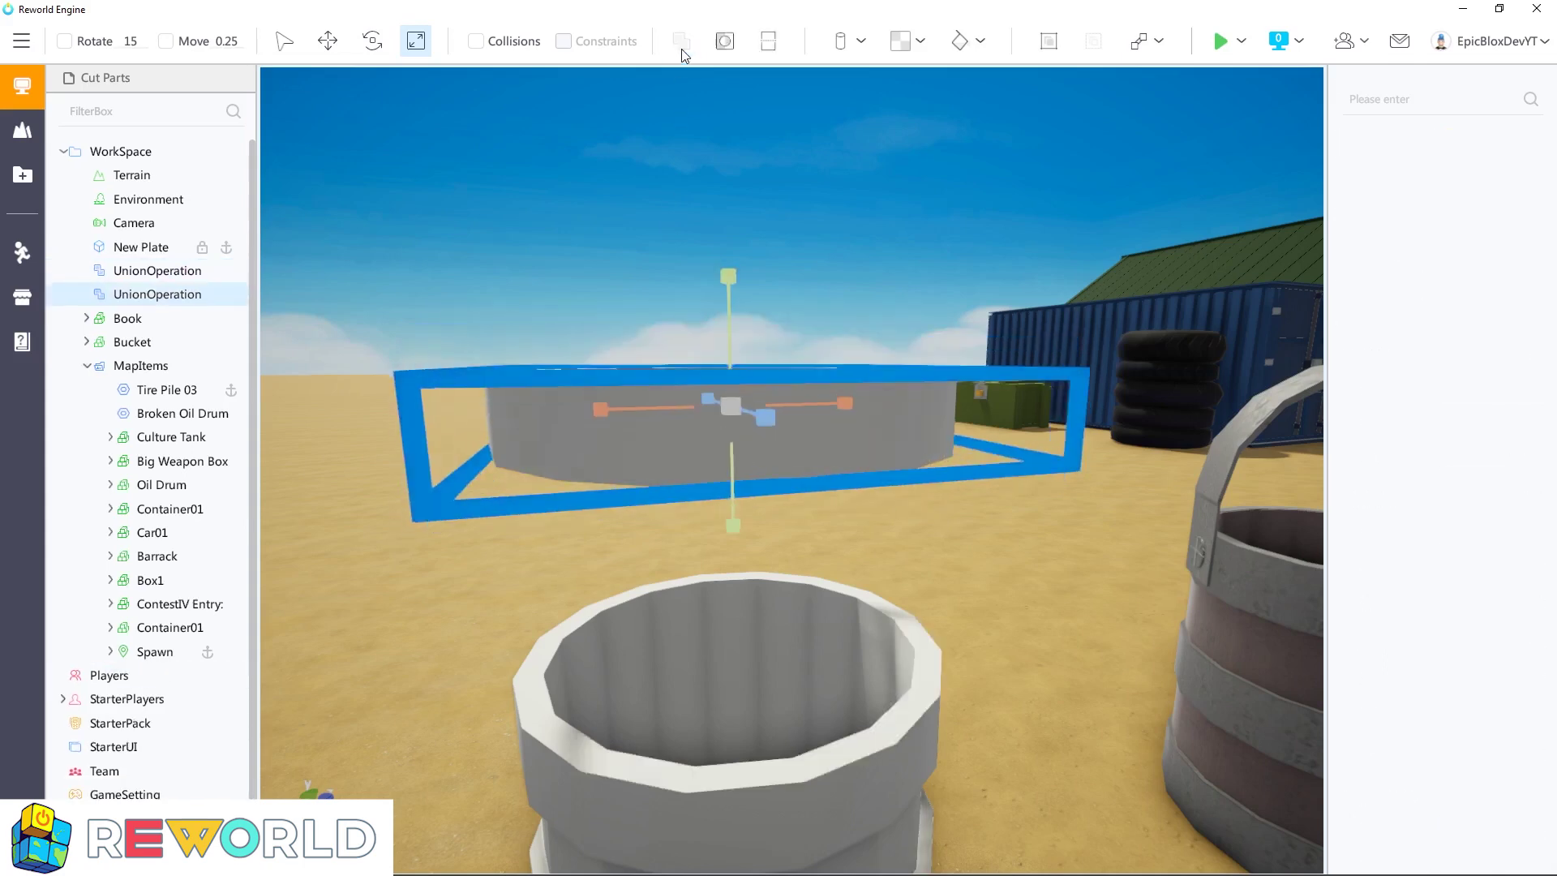
Step: Set rotation snapping to 90 degrees and rotate the ring -90 degrees about X so that it stands upright
click(953, 563)
scroll(971, 629, down, 4)
right_drag(952, 563, 966, 634)
key(w)
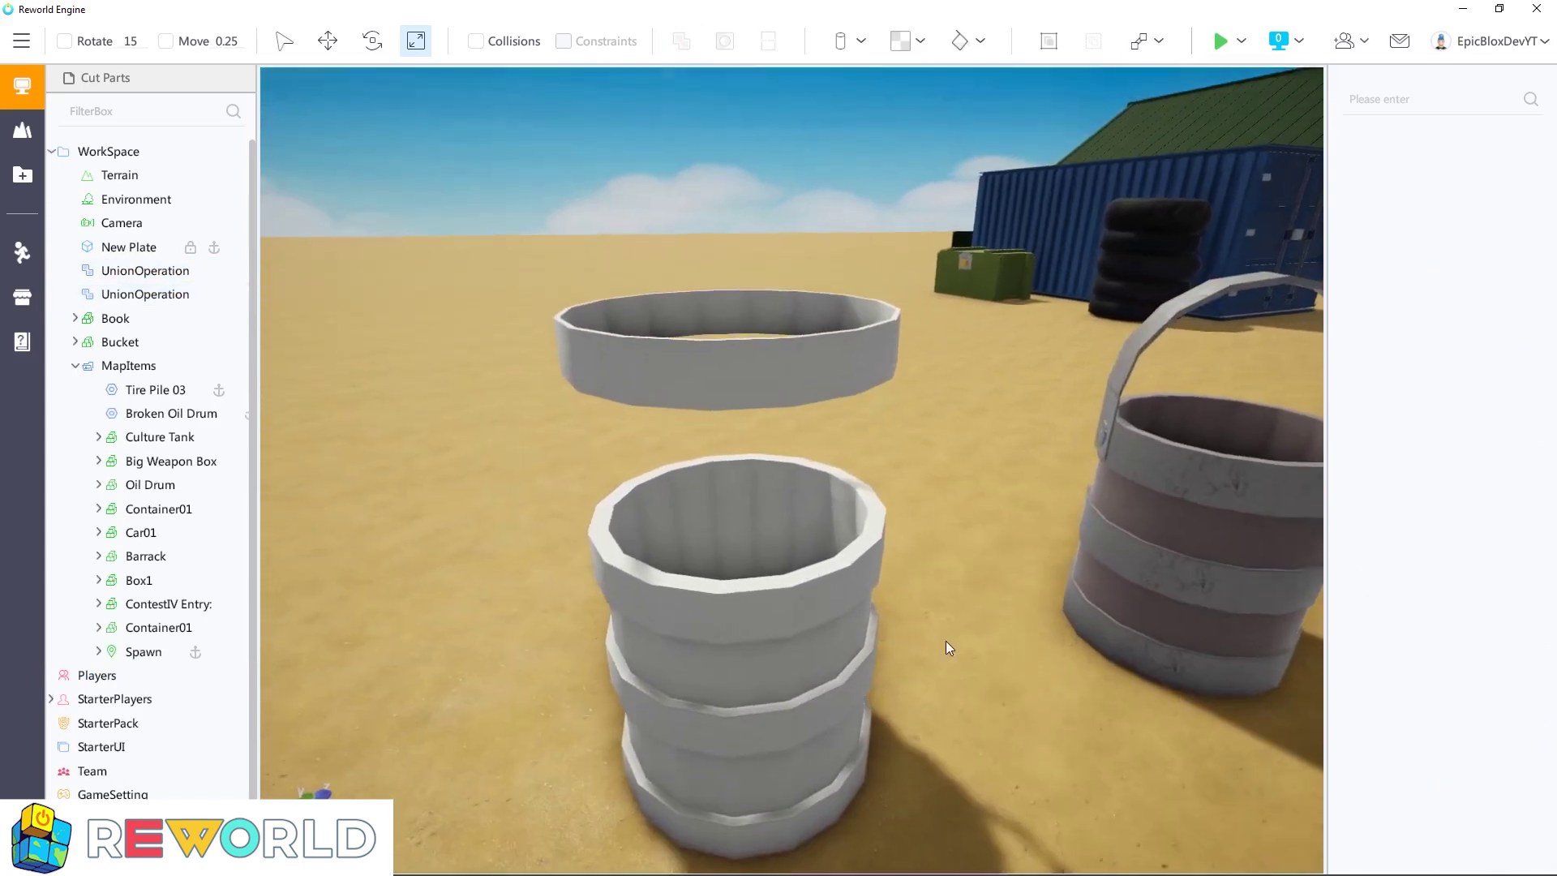
click(732, 375)
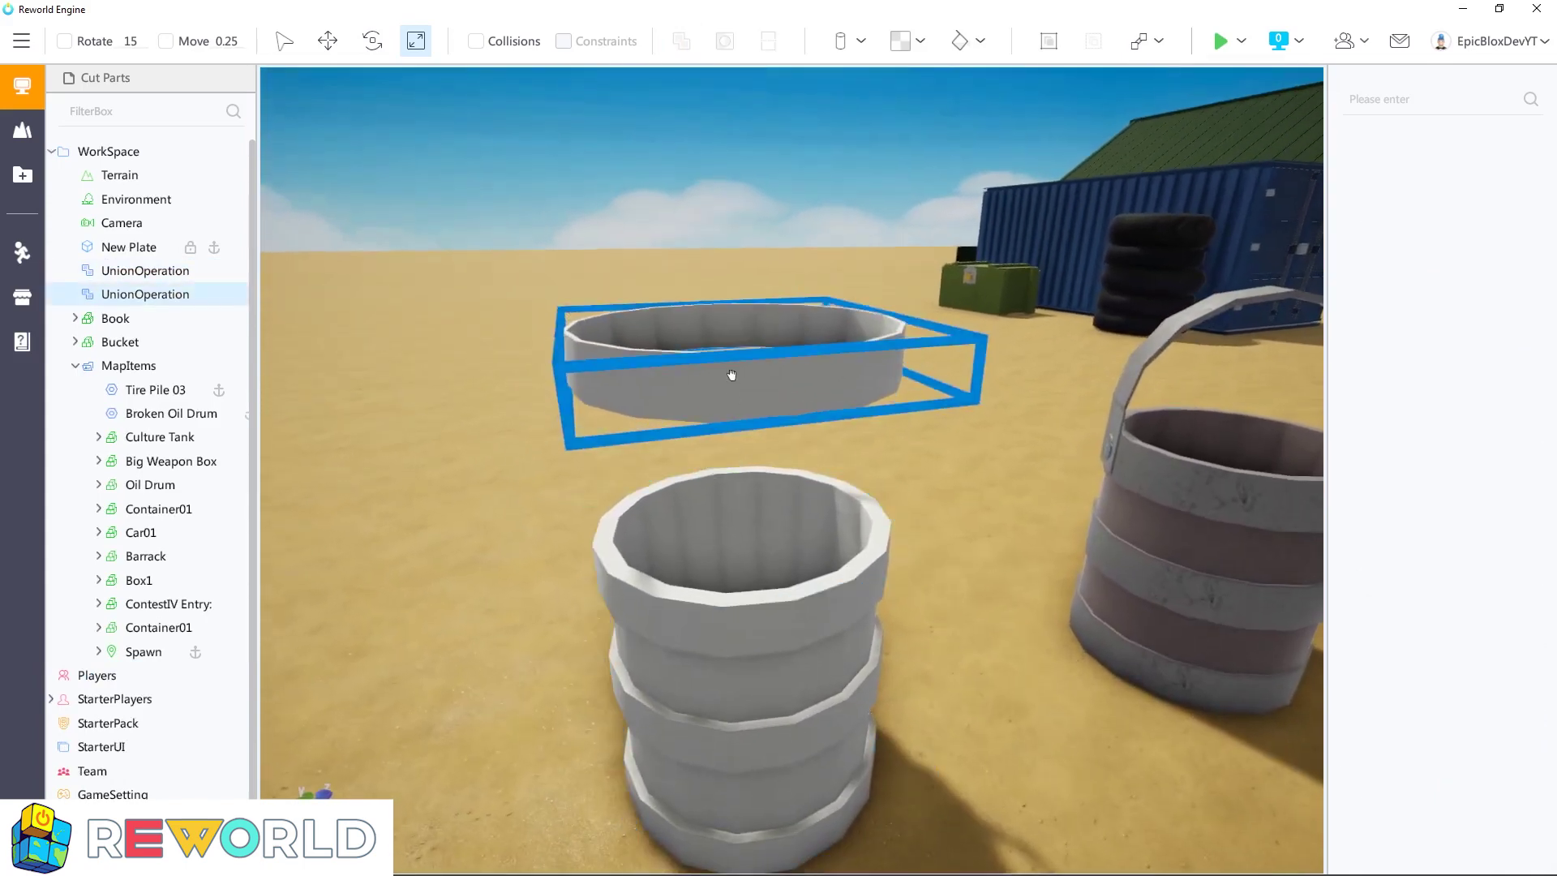
click(374, 41)
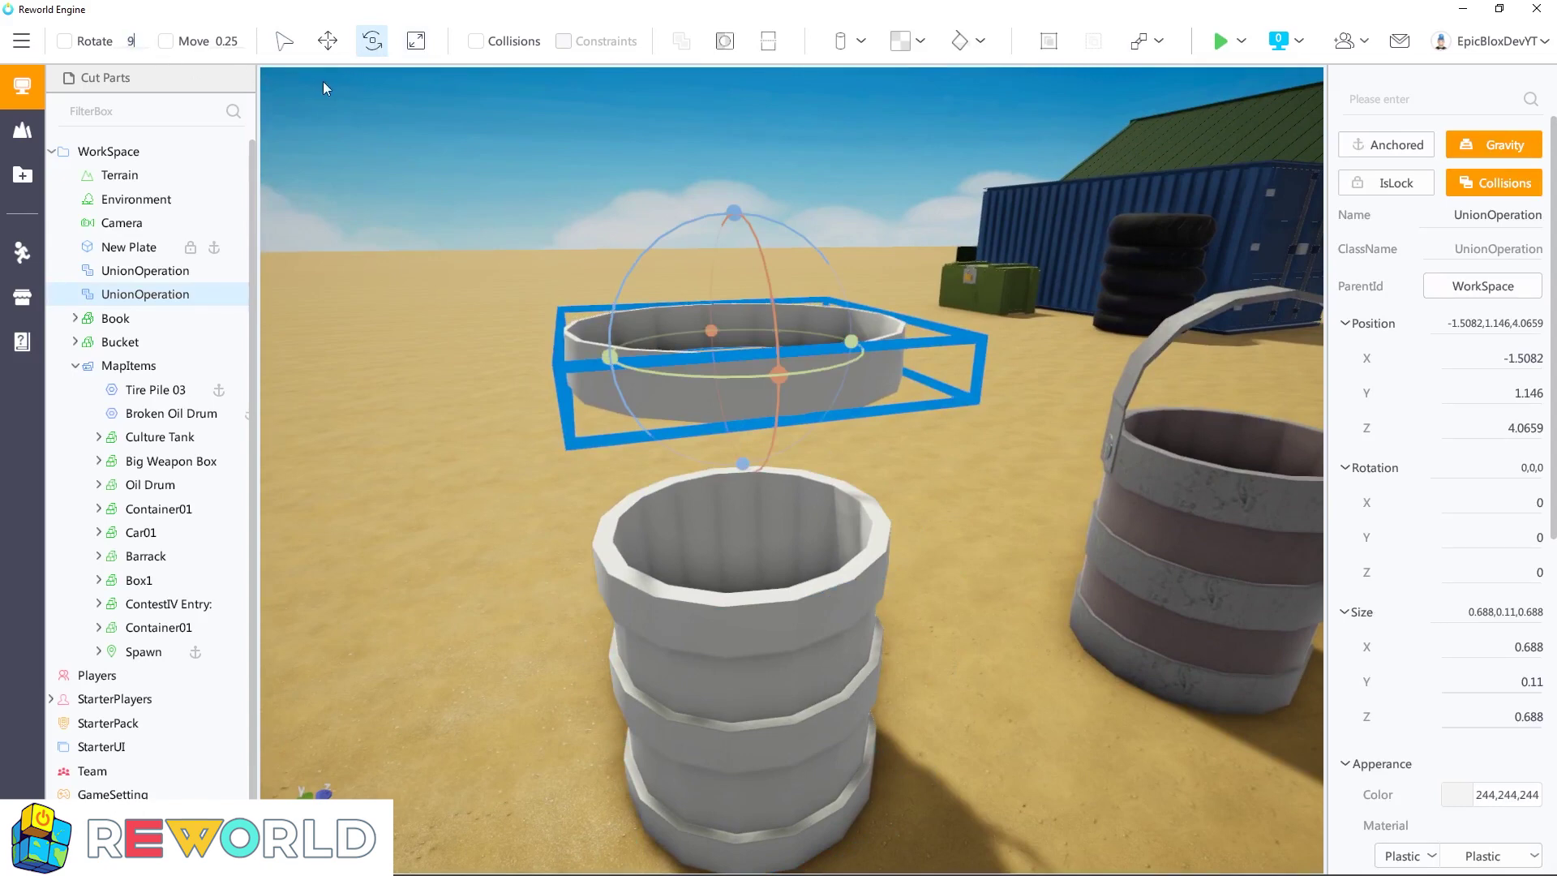
drag(761, 256, 770, 462)
Step: Lower the upright ring over the bucket as a handle at Y about 0.71 and enlarge it to about 0.702 × 0.113 × 0.702
click(327, 42)
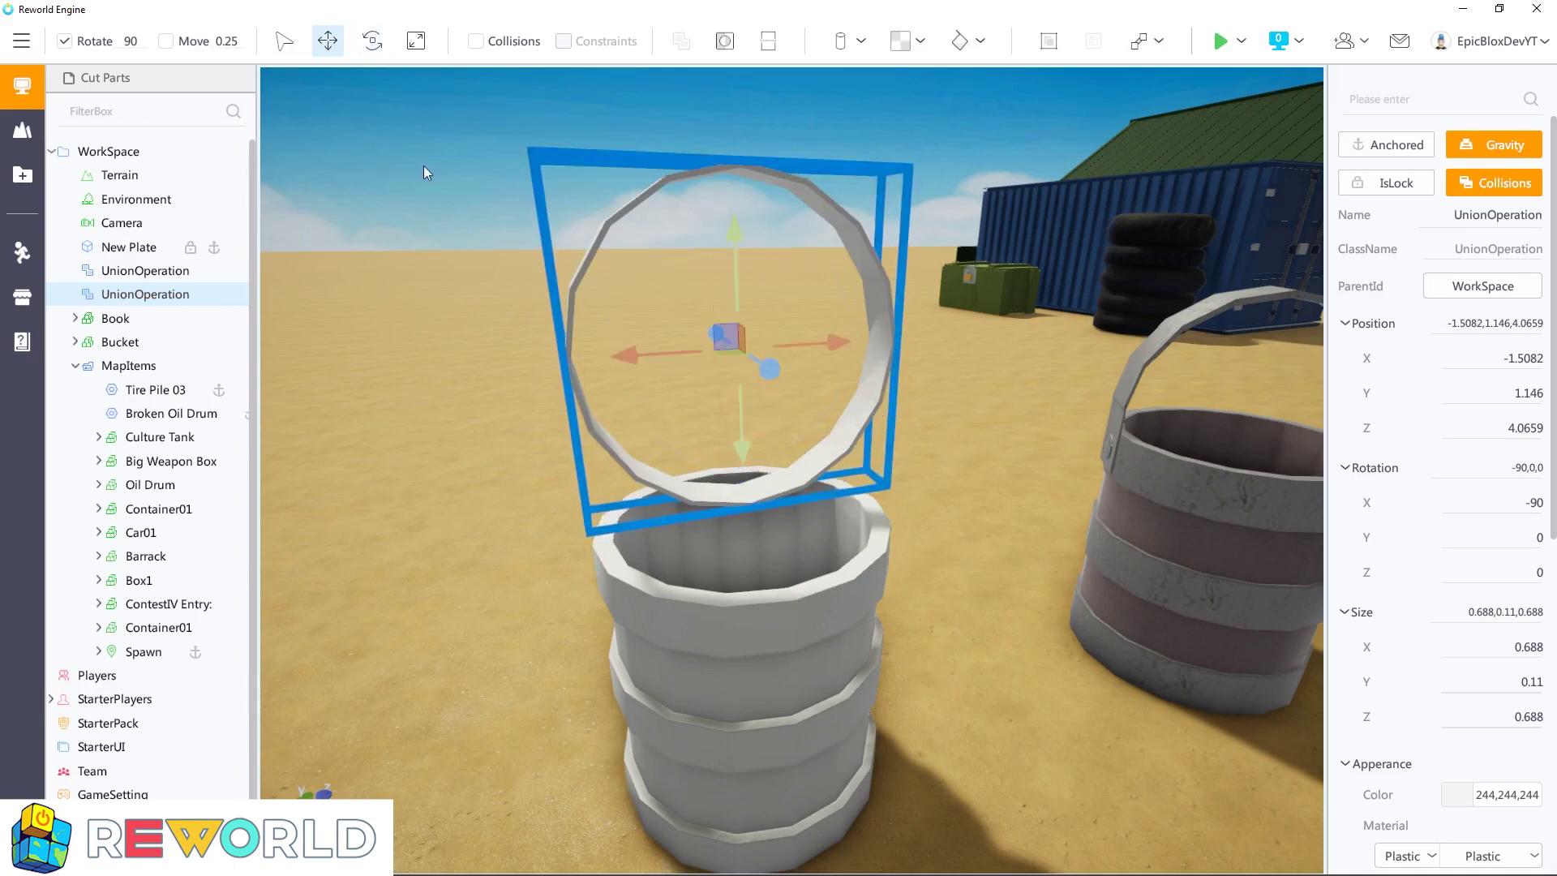
drag(739, 242, 776, 436)
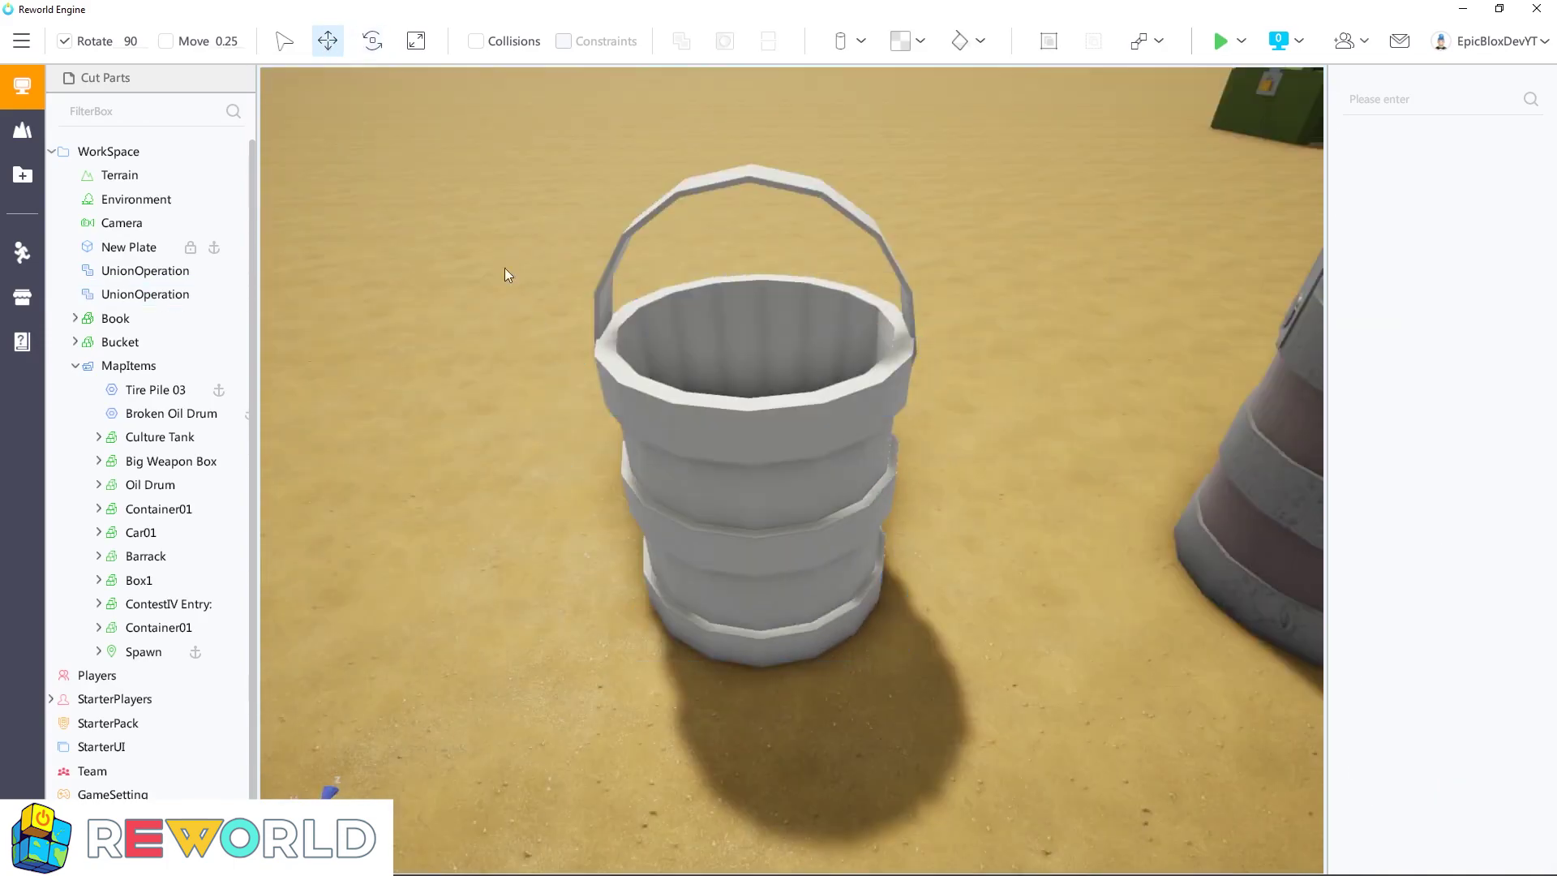
click(416, 41)
click(616, 243)
drag(894, 340, 860, 339)
click(327, 41)
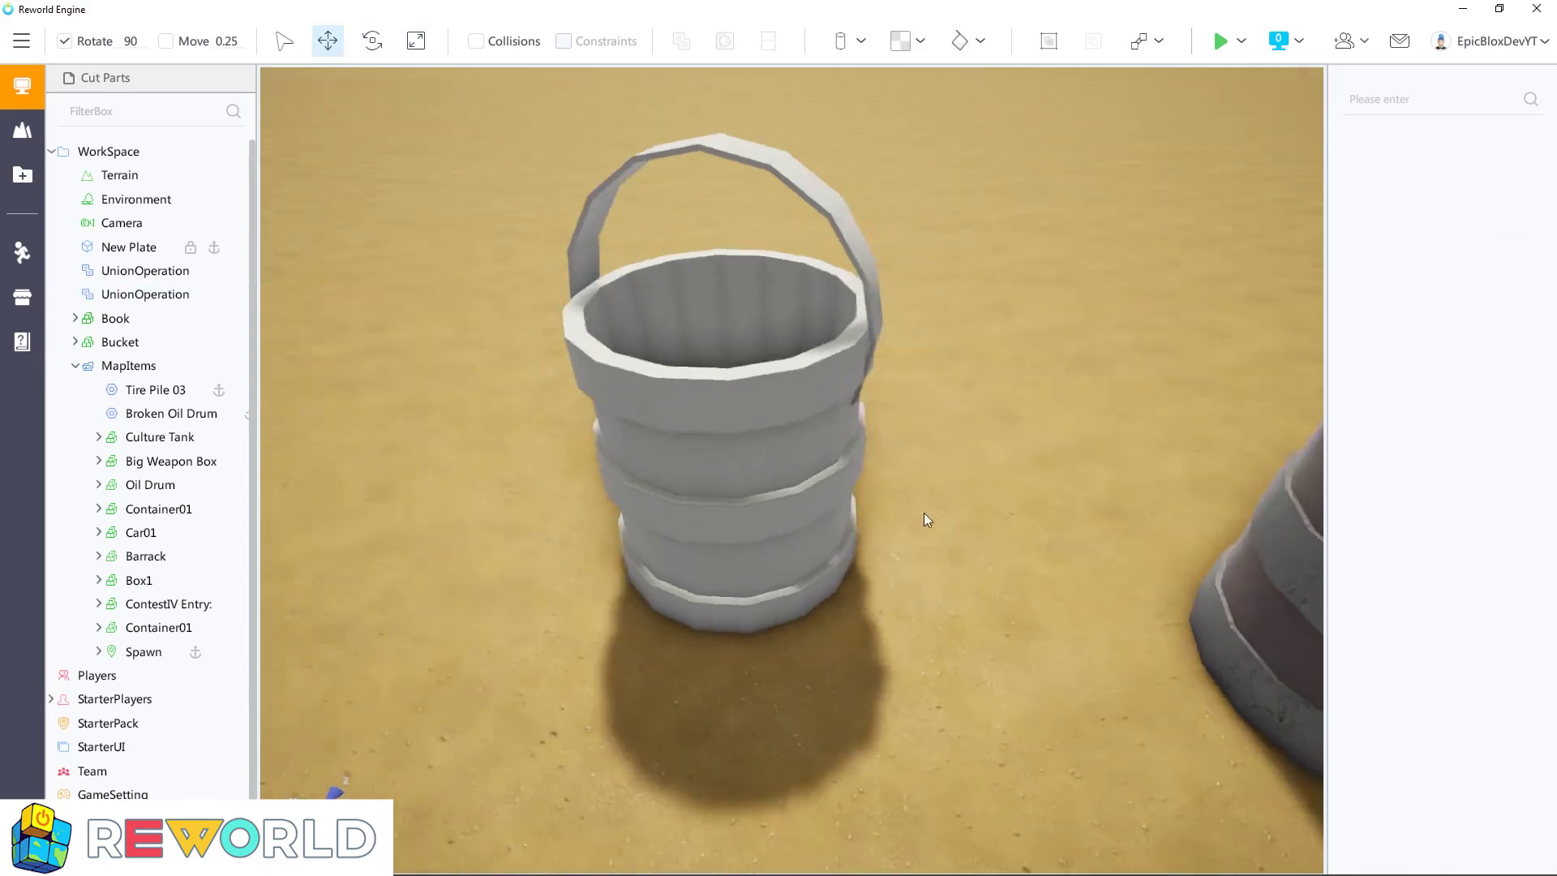
Step: Insert a cube and position it over the lower half of the handle ring at about -1.4335, 0.5349, 4.2076
right_drag(924, 520, 973, 503)
click(860, 41)
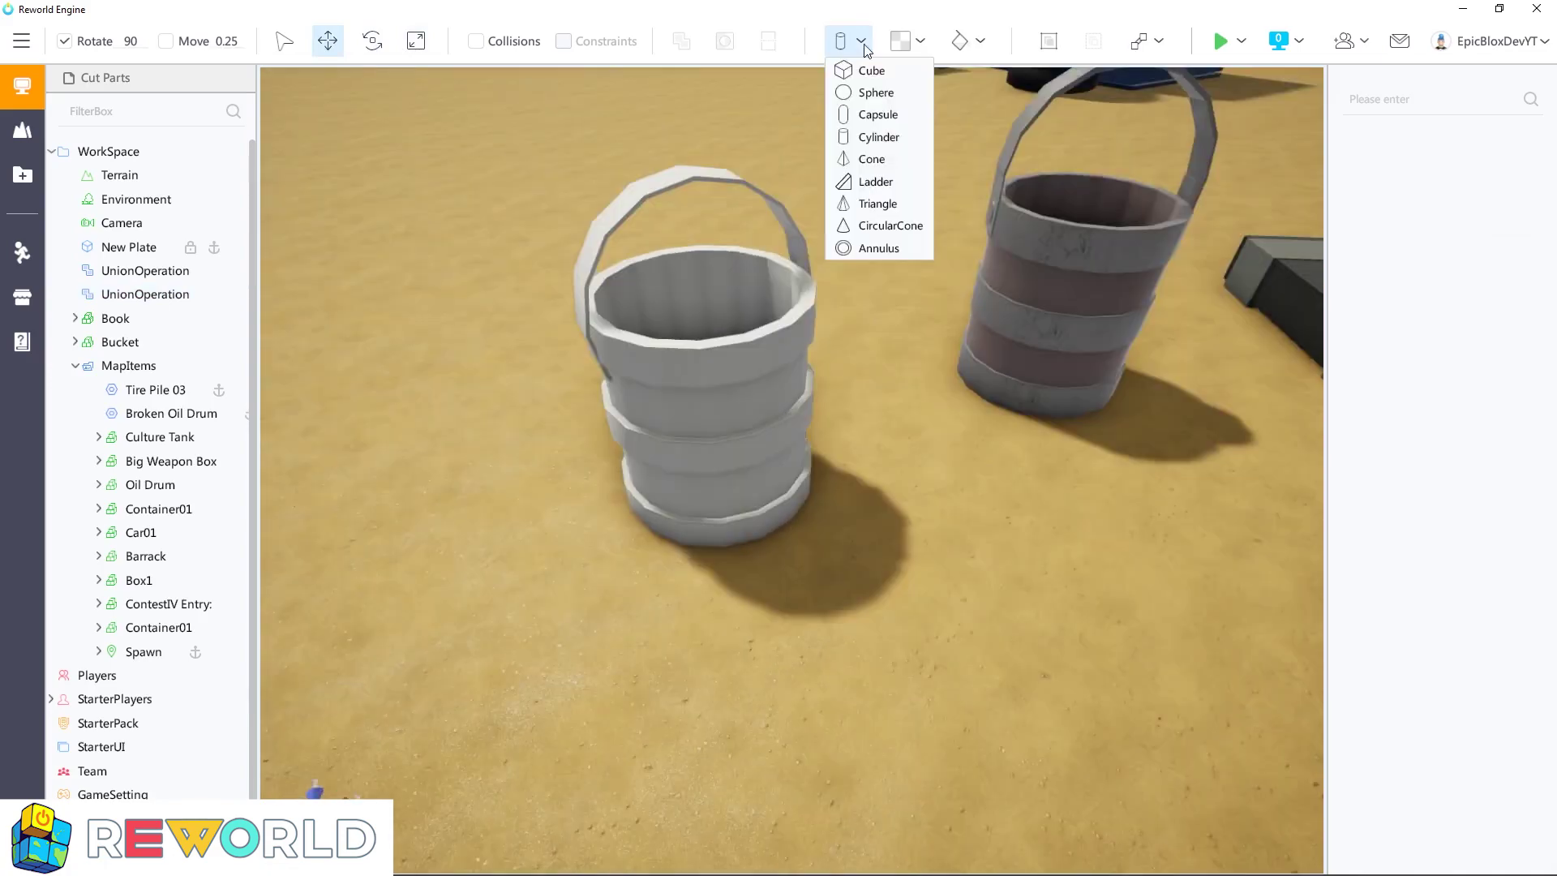
click(871, 70)
right_drag(985, 405, 1053, 357)
drag(1053, 203, 862, 176)
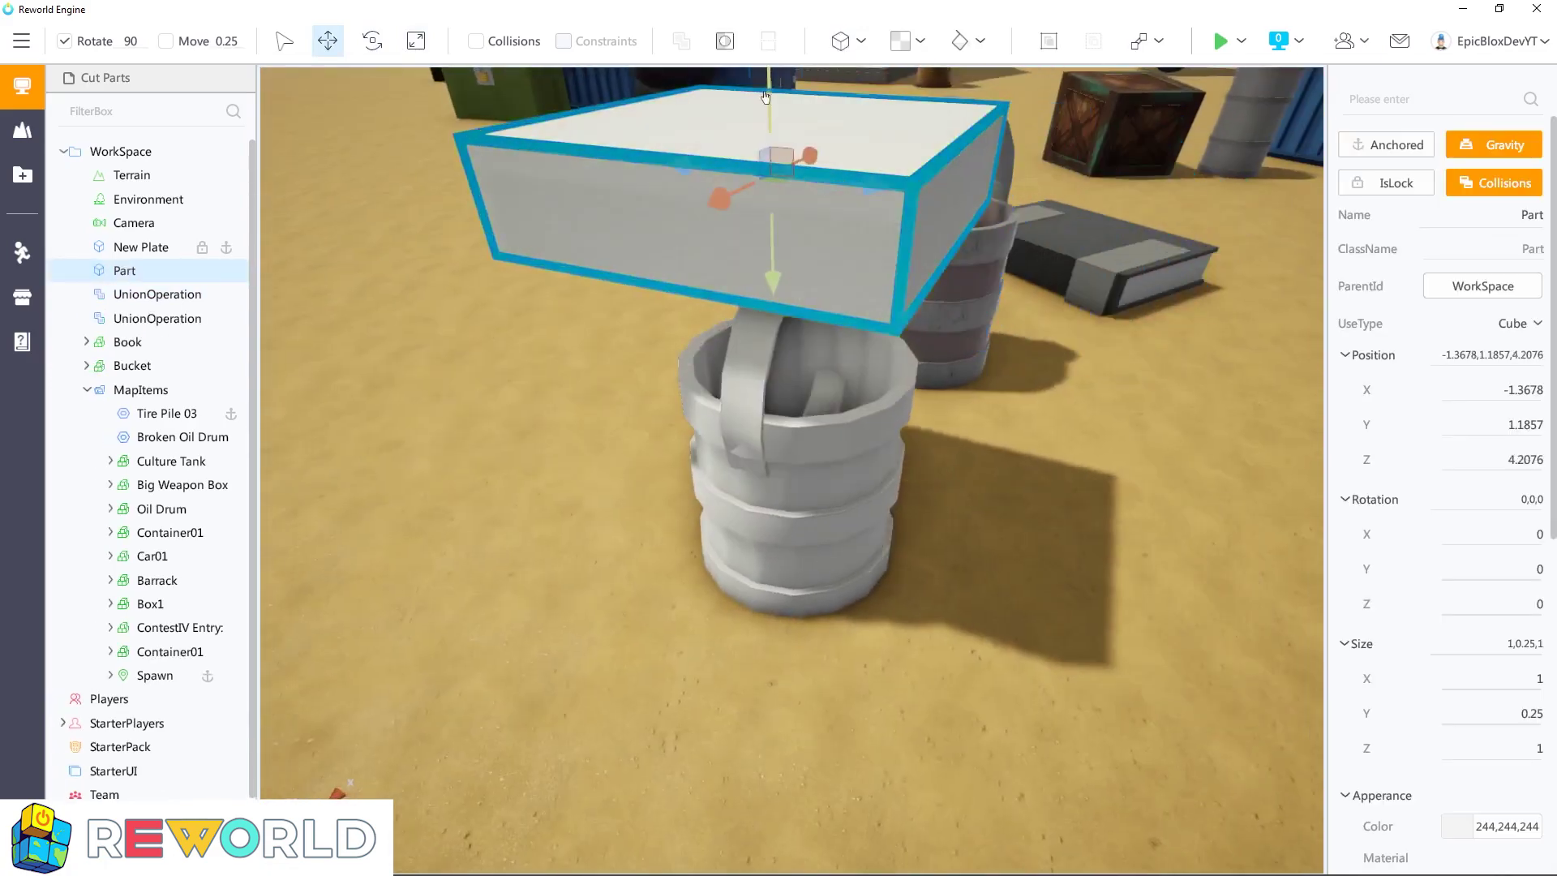
right_drag(861, 177, 705, 410)
drag(680, 138, 695, 298)
scroll(695, 298, up, 5)
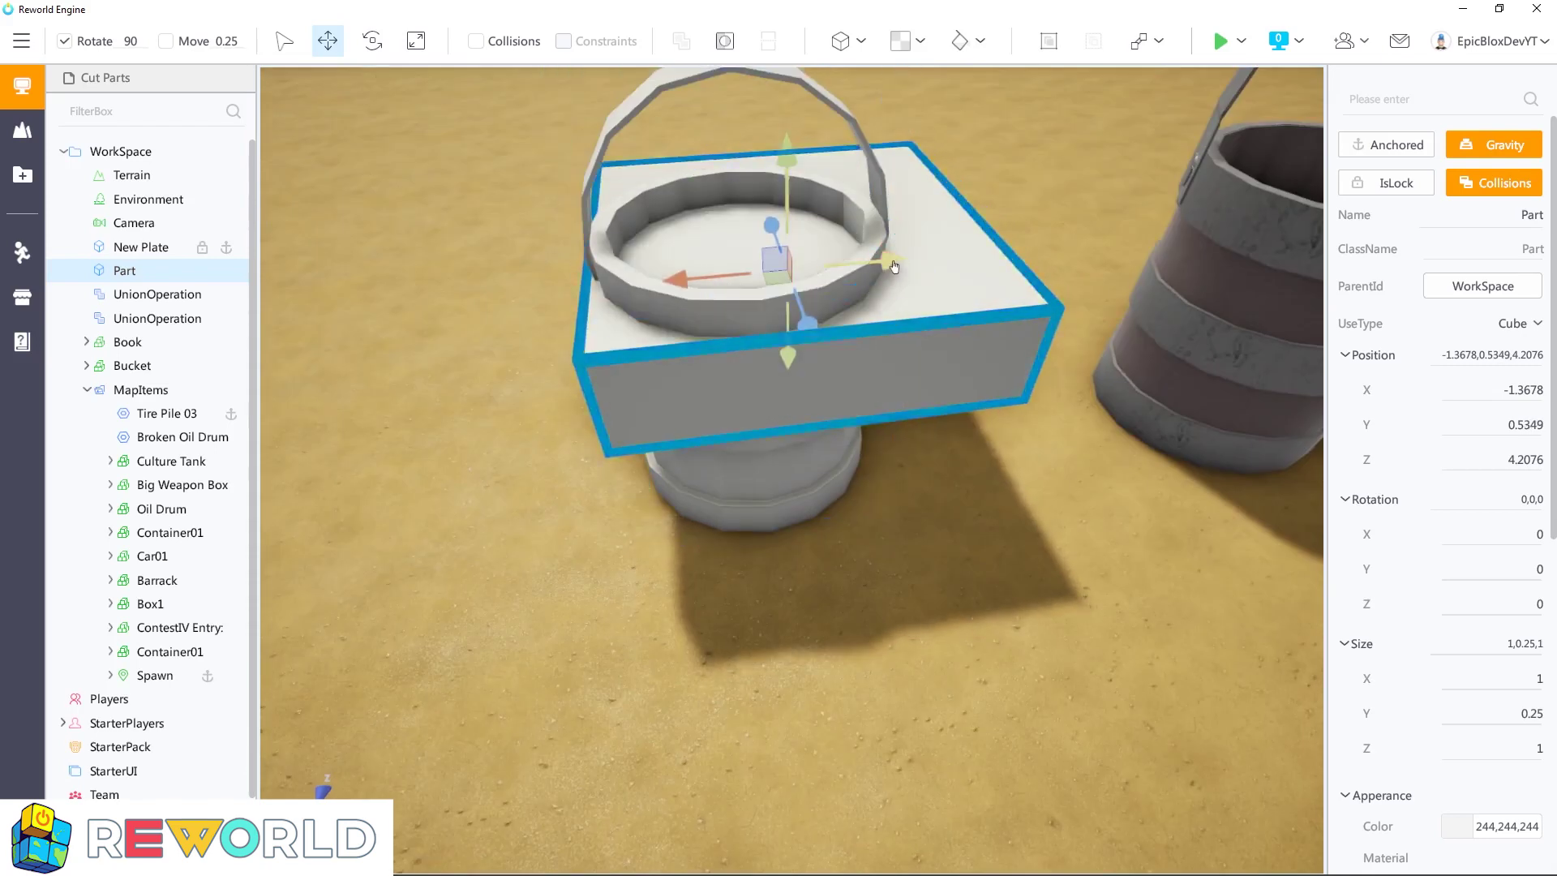
drag(894, 260, 866, 262)
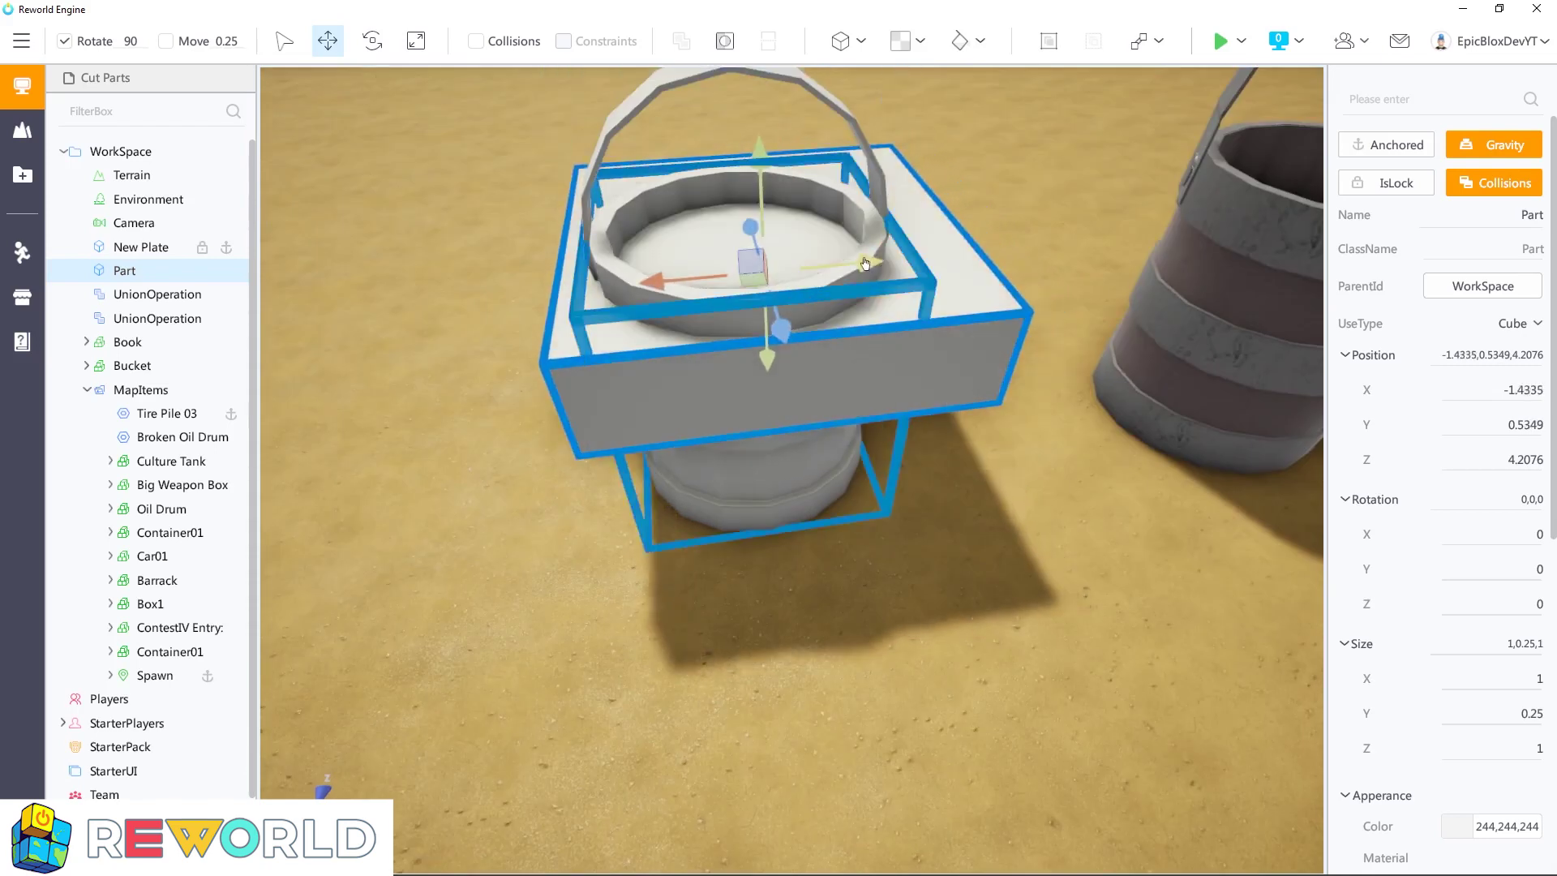
Step: Negate the cube and union it with the handle ring to cut away the part inside the bucket
click(726, 41)
click(154, 318)
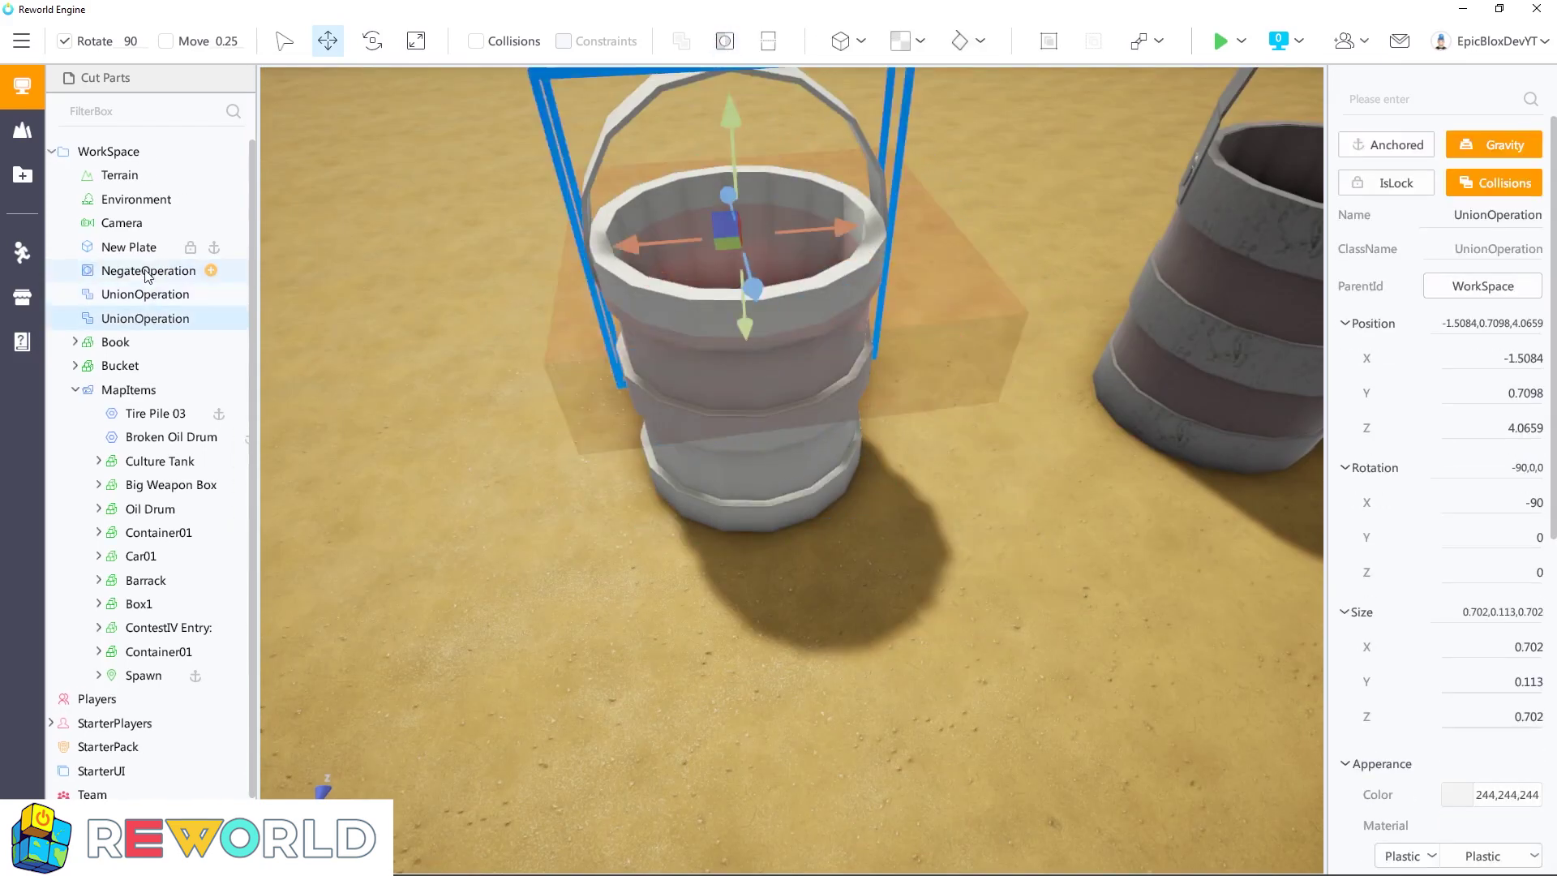
ctrl+click(154, 276)
key(s)
key(a)
right_drag(600, 493, 748, 516)
key(w)
key(d)
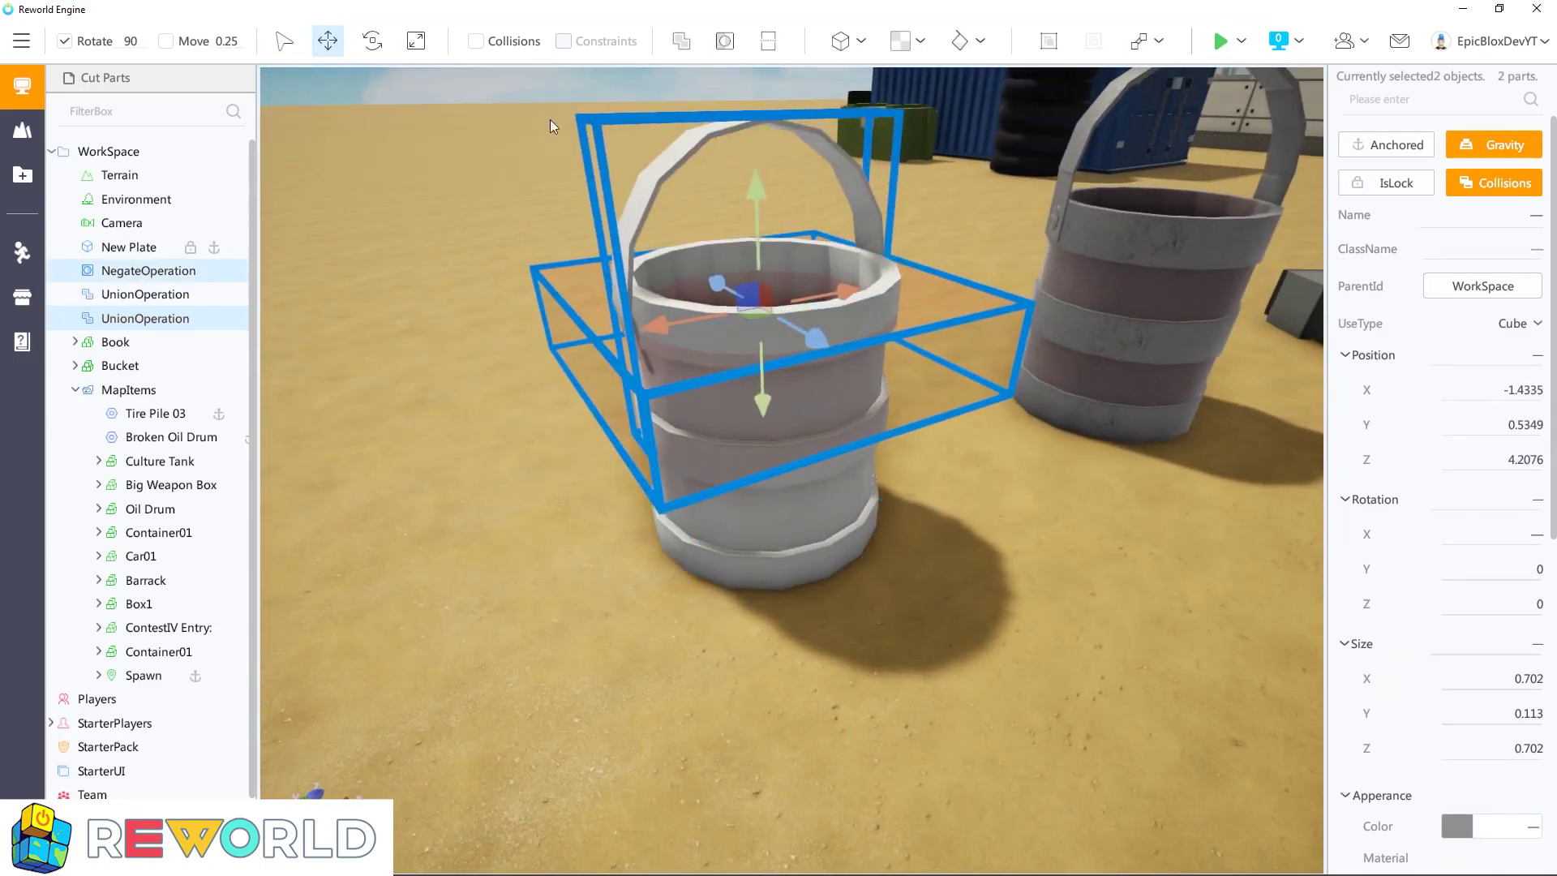
click(692, 49)
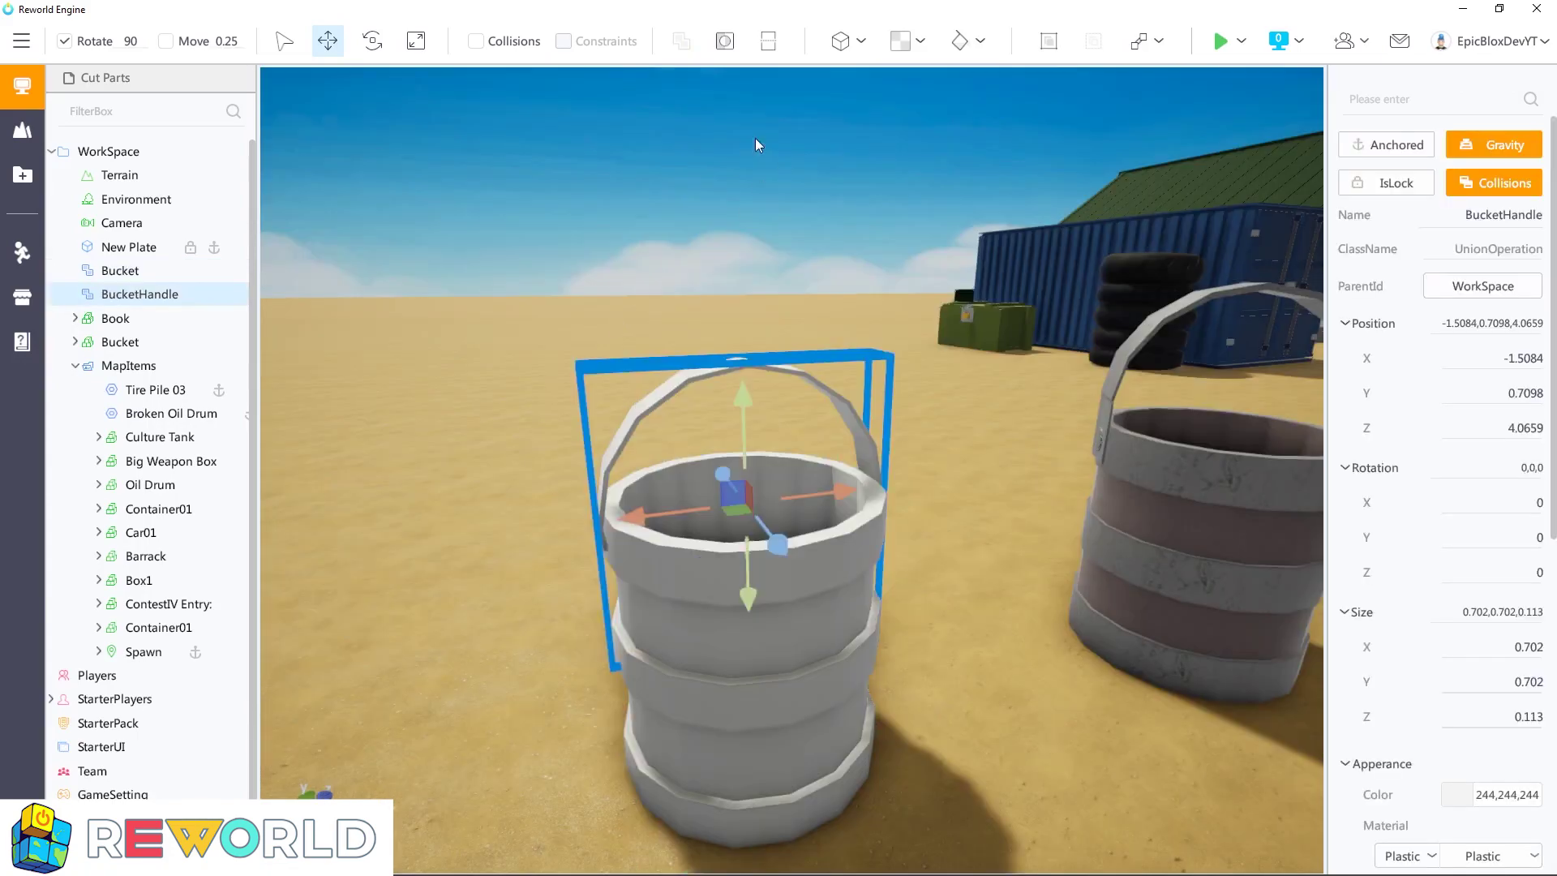
Step: Raise BucketHandle above the bucket and cover its detached lower fragment with a new cube about 1 × 0.434 × 1
drag(743, 402, 774, 212)
click(949, 484)
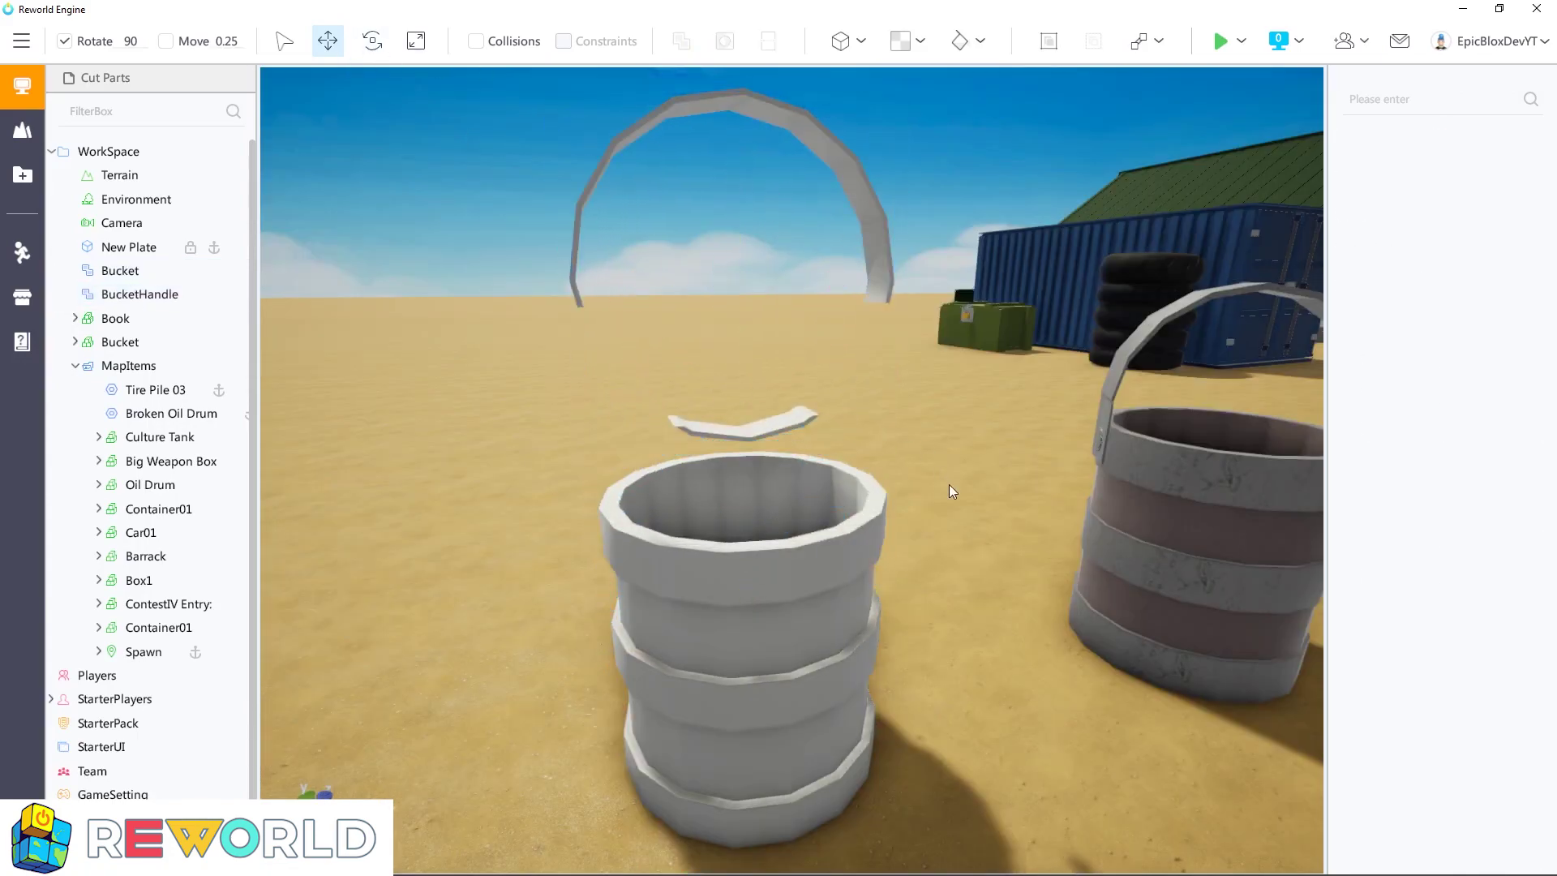
click(843, 49)
scroll(838, 448, up, 3)
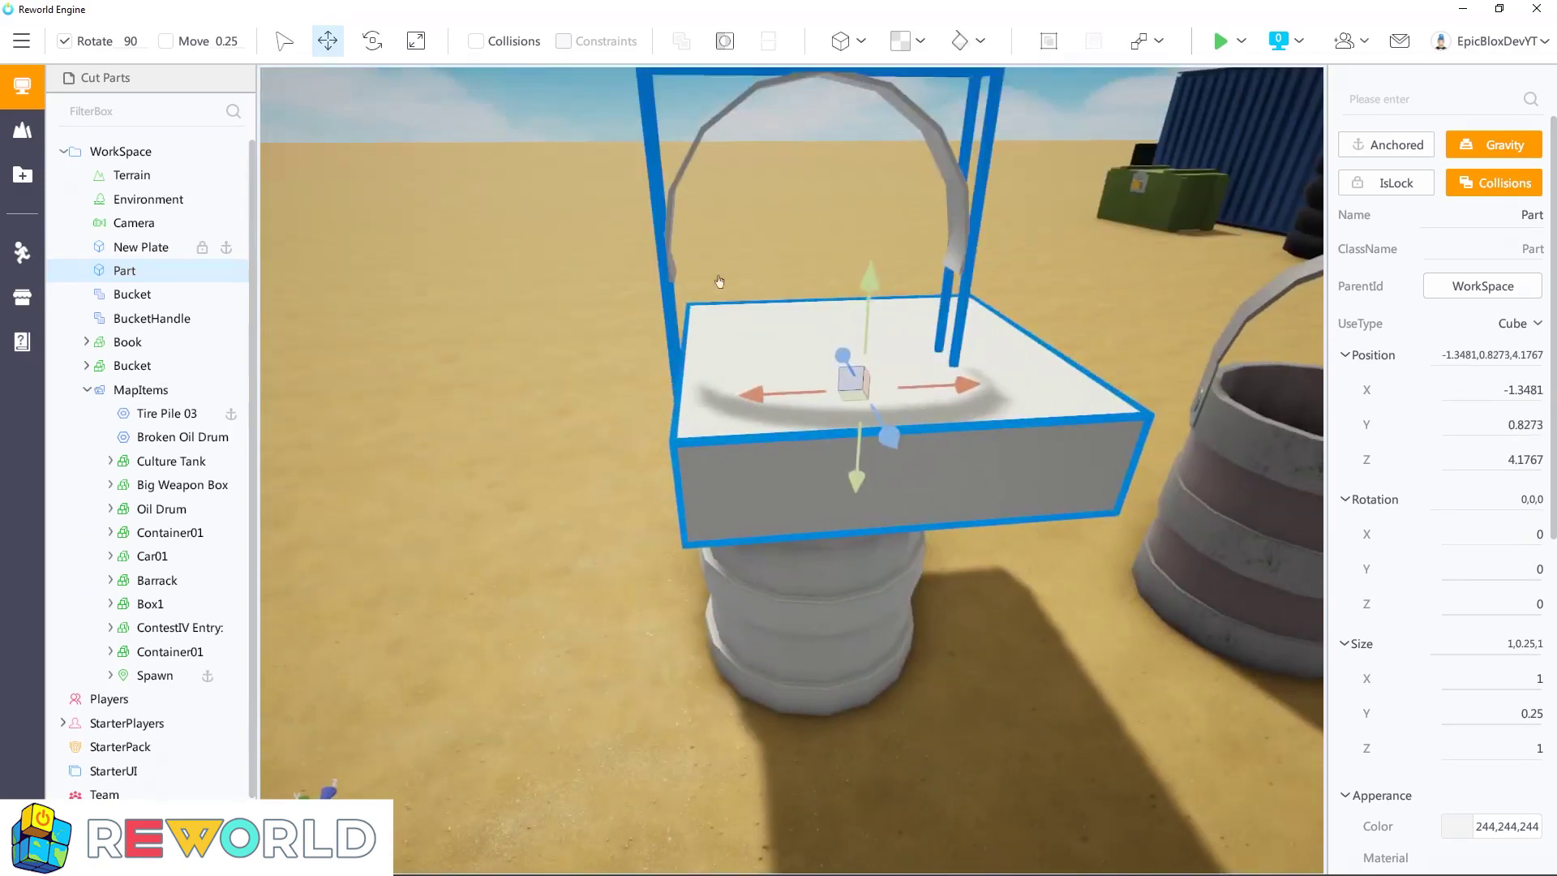
click(416, 41)
drag(858, 488, 861, 556)
Step: Negate the new cube and union it with BucketHandle to remove the leftover fragment
click(724, 41)
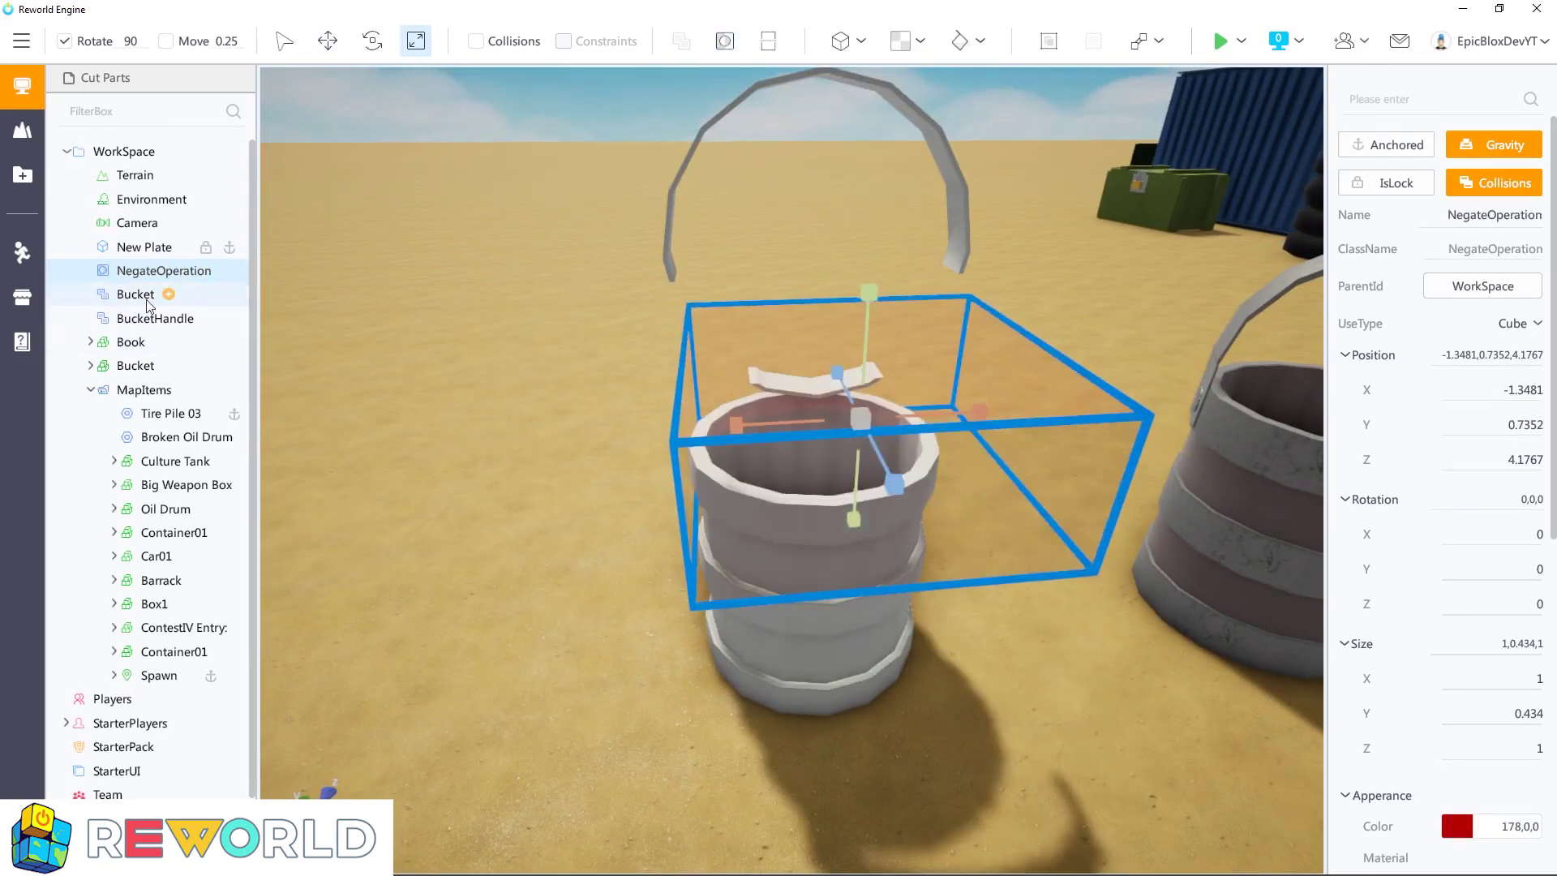
ctrl+click(142, 317)
click(681, 41)
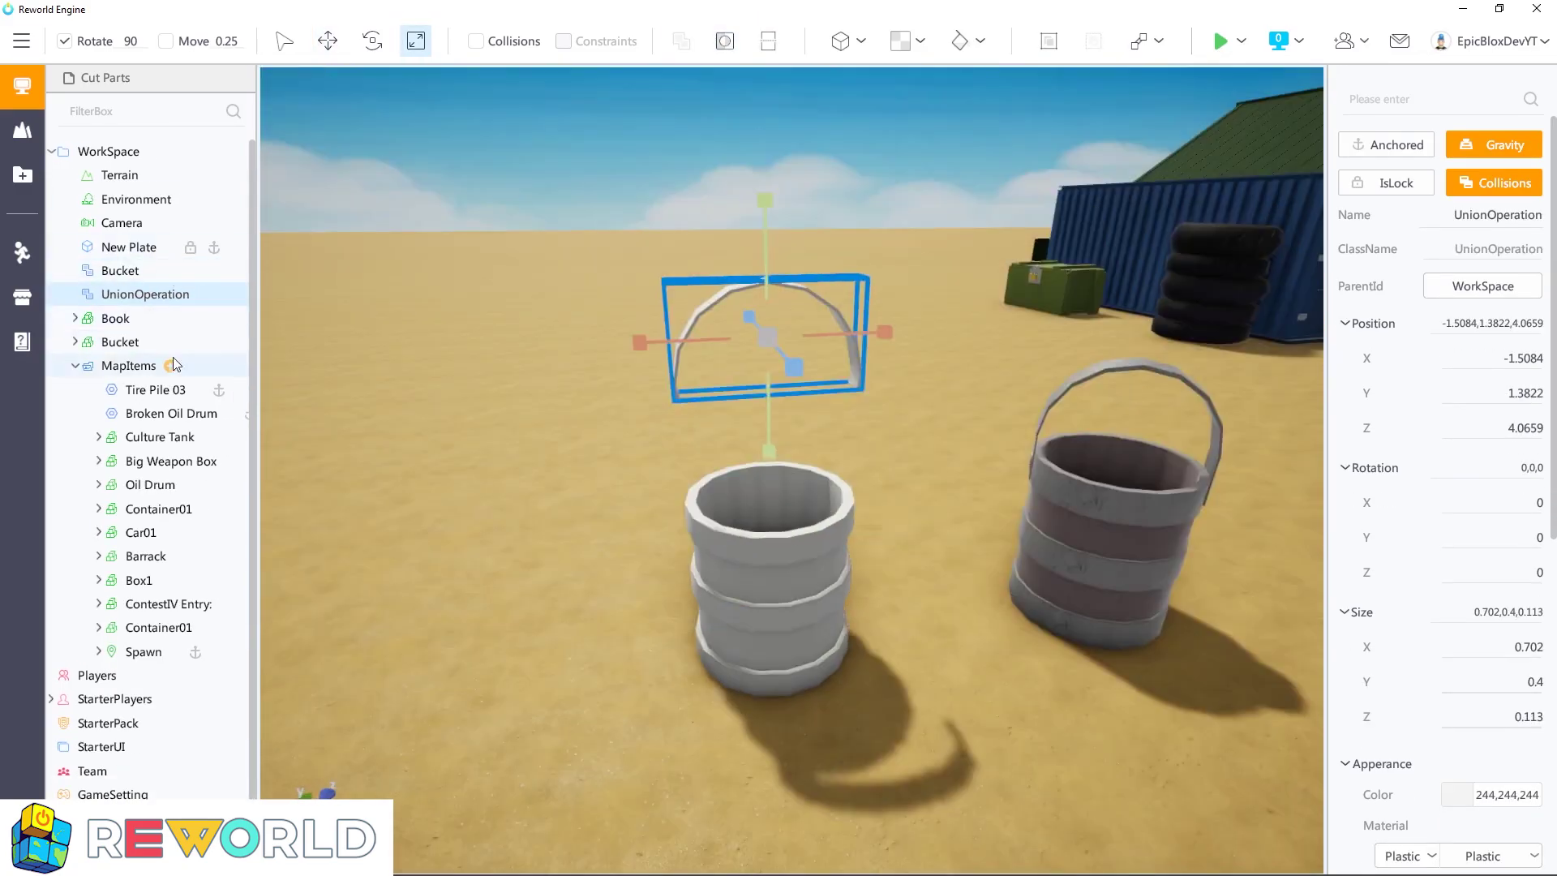
Step: Rename the trimmed handle union BucketHandle and lower it onto the bucket's rim
key(F2)
text(BucketHandle)
key(Return)
click(328, 41)
drag(767, 209, 757, 342)
right_drag(757, 343, 576, 582)
scroll(576, 582, up, 3)
right_drag(683, 587, 615, 532)
scroll(608, 532, down, 3)
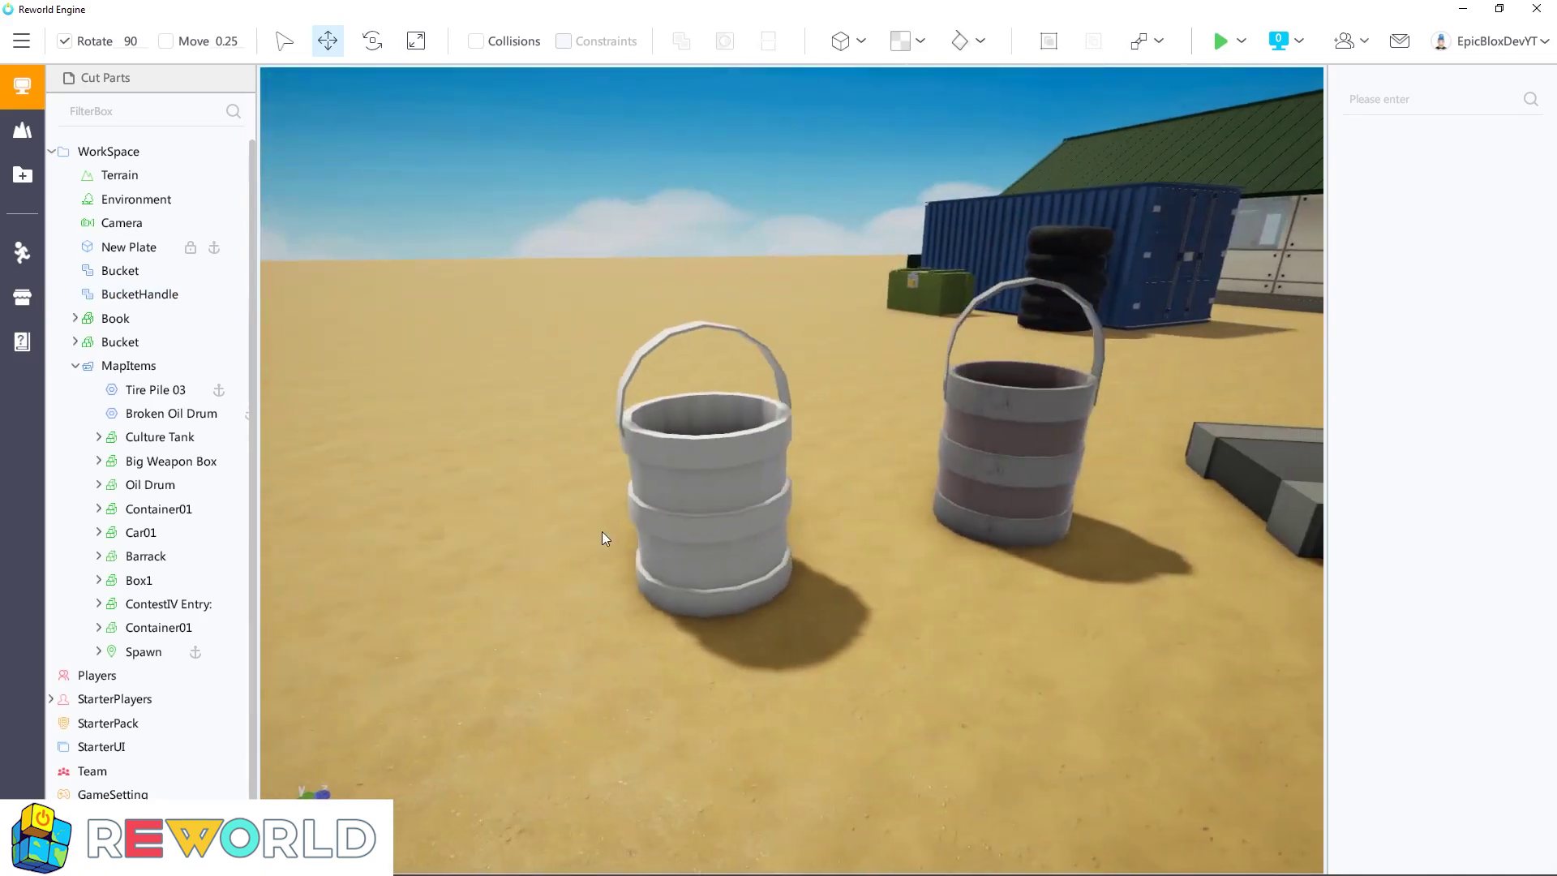
Step: Lower BucketHandle slightly further so its ends overlap the outside of the bucket's top band
scroll(602, 532, up, 3)
click(791, 224)
drag(800, 196, 800, 208)
click(556, 504)
scroll(556, 504, down, 3)
right_drag(557, 504, 535, 487)
Step: Insert a cylinder, shrink it to about 0.115 × 0.02 × 0.115, and move it beside the handle's lower end
click(860, 40)
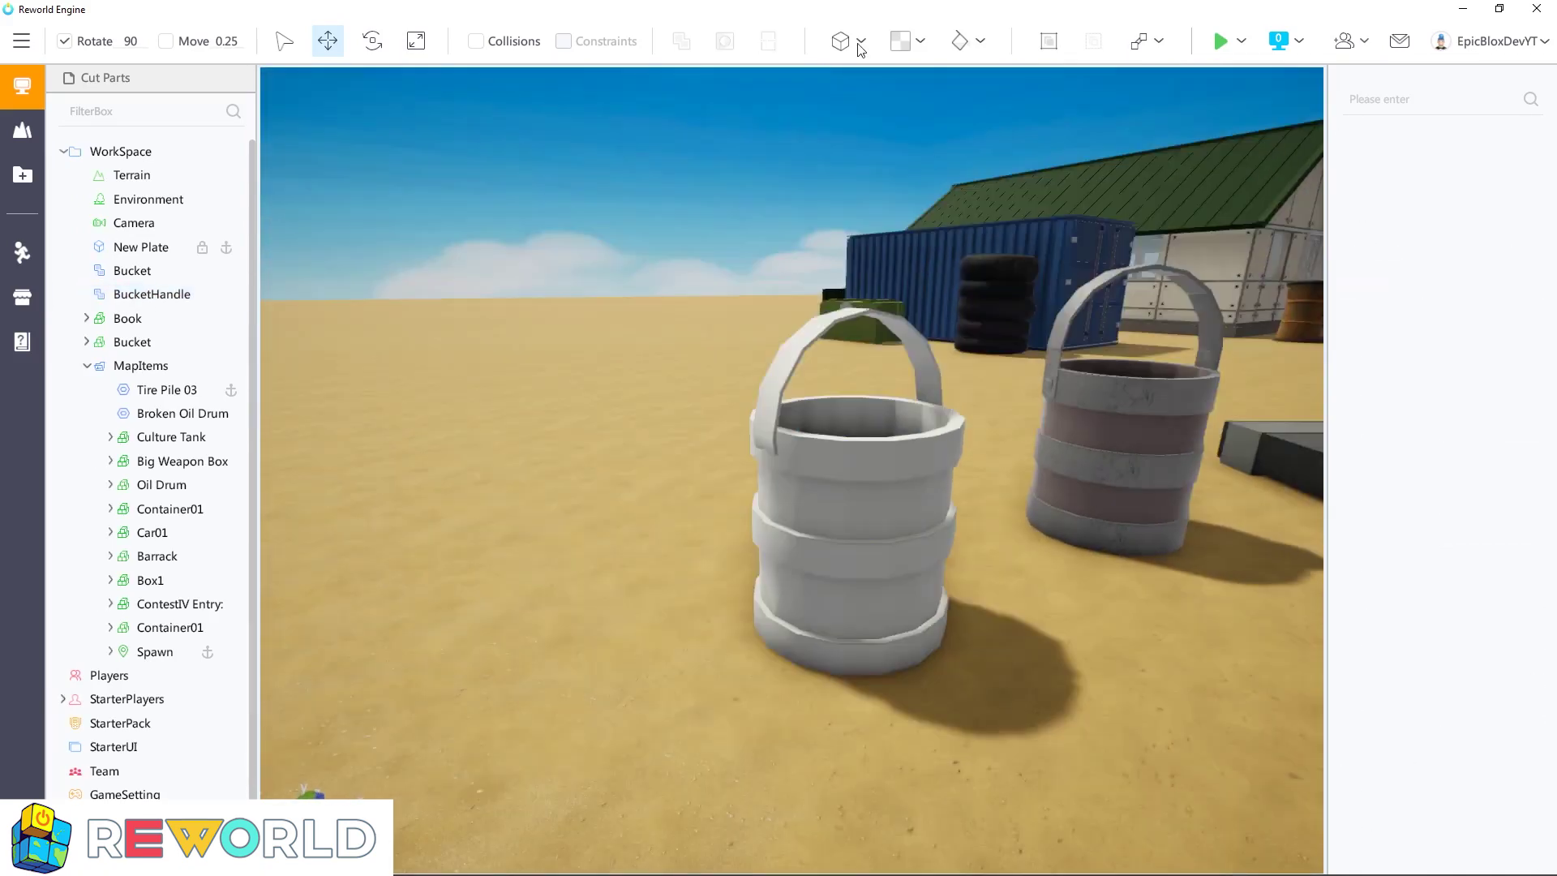
click(874, 136)
click(416, 41)
drag(567, 360, 588, 601)
drag(462, 645, 519, 632)
click(328, 40)
drag(574, 507, 688, 422)
right_drag(687, 422, 665, 463)
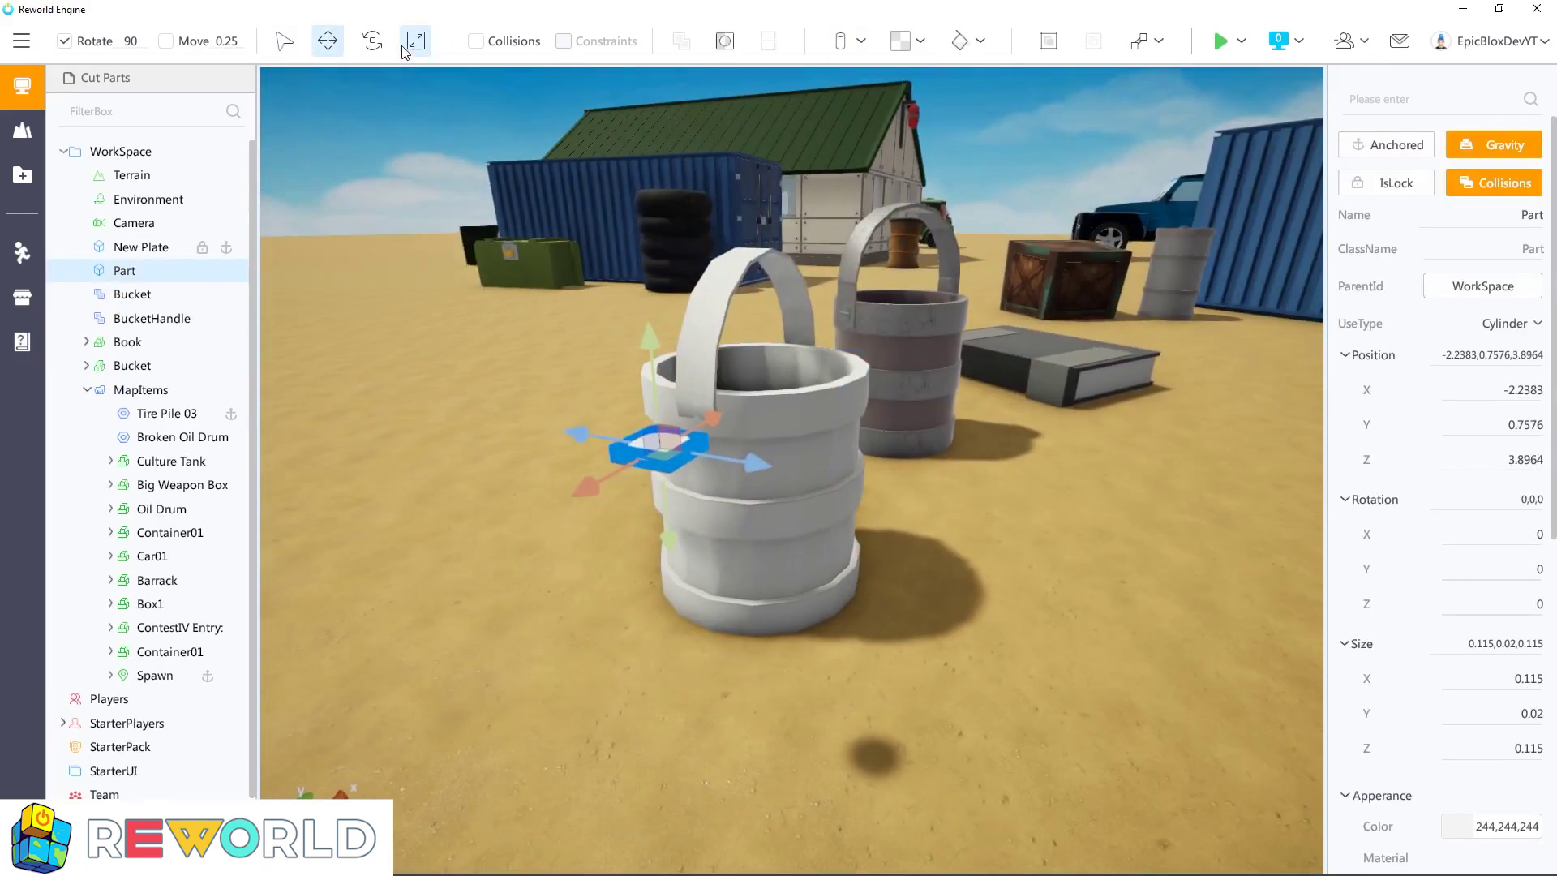
Step: Rotate the small cylinder to -90, 90, 0 and place it flat against the handle's lower end
click(372, 41)
right_drag(908, 405, 857, 409)
drag(856, 403, 880, 454)
key(2)
right_drag(964, 450, 819, 438)
drag(819, 354, 819, 363)
right_drag(819, 364, 1053, 576)
click(1053, 576)
drag(984, 435, 939, 434)
right_drag(939, 435, 888, 446)
Step: Shrink the cylinder to about 0.063 × 0.02 × 0.063 as a rivet on the handle end at about -1.8614, 0.7209, 4.0701
click(849, 429)
click(417, 41)
drag(799, 459, 798, 417)
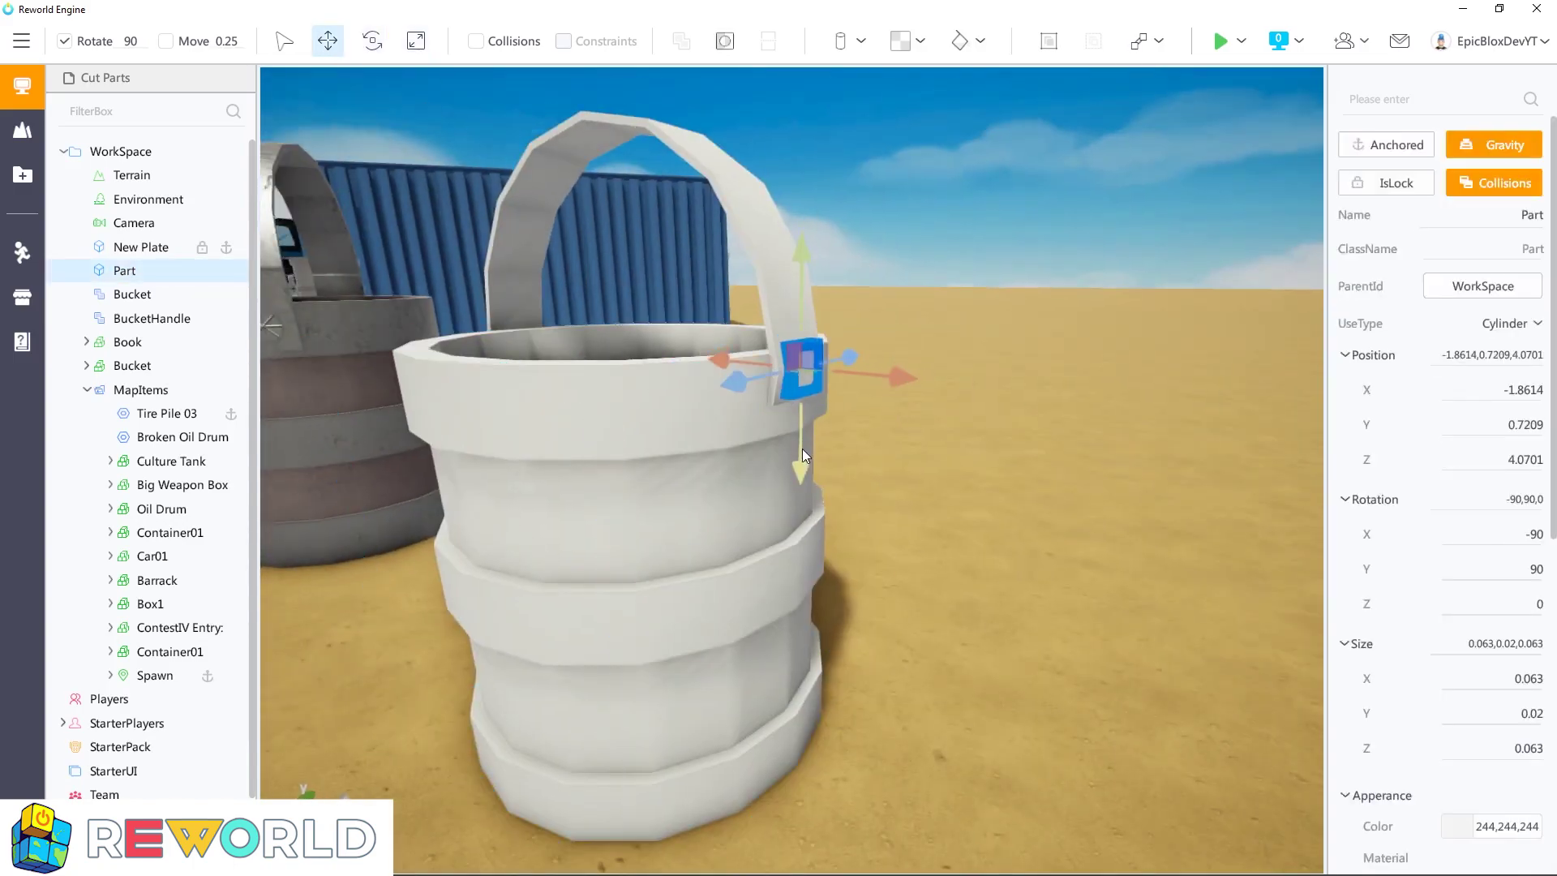
key(2)
click(976, 480)
Step: Paste a copy of the rivet cylinder and move it to the handle's opposite end at about X -1.154
right_drag(976, 480, 889, 434)
key(ctrl+v)
drag(879, 357, 767, 325)
click(412, 417)
right_drag(768, 324, 649, 487)
click(650, 503)
right_drag(942, 463, 1200, 577)
click(1200, 578)
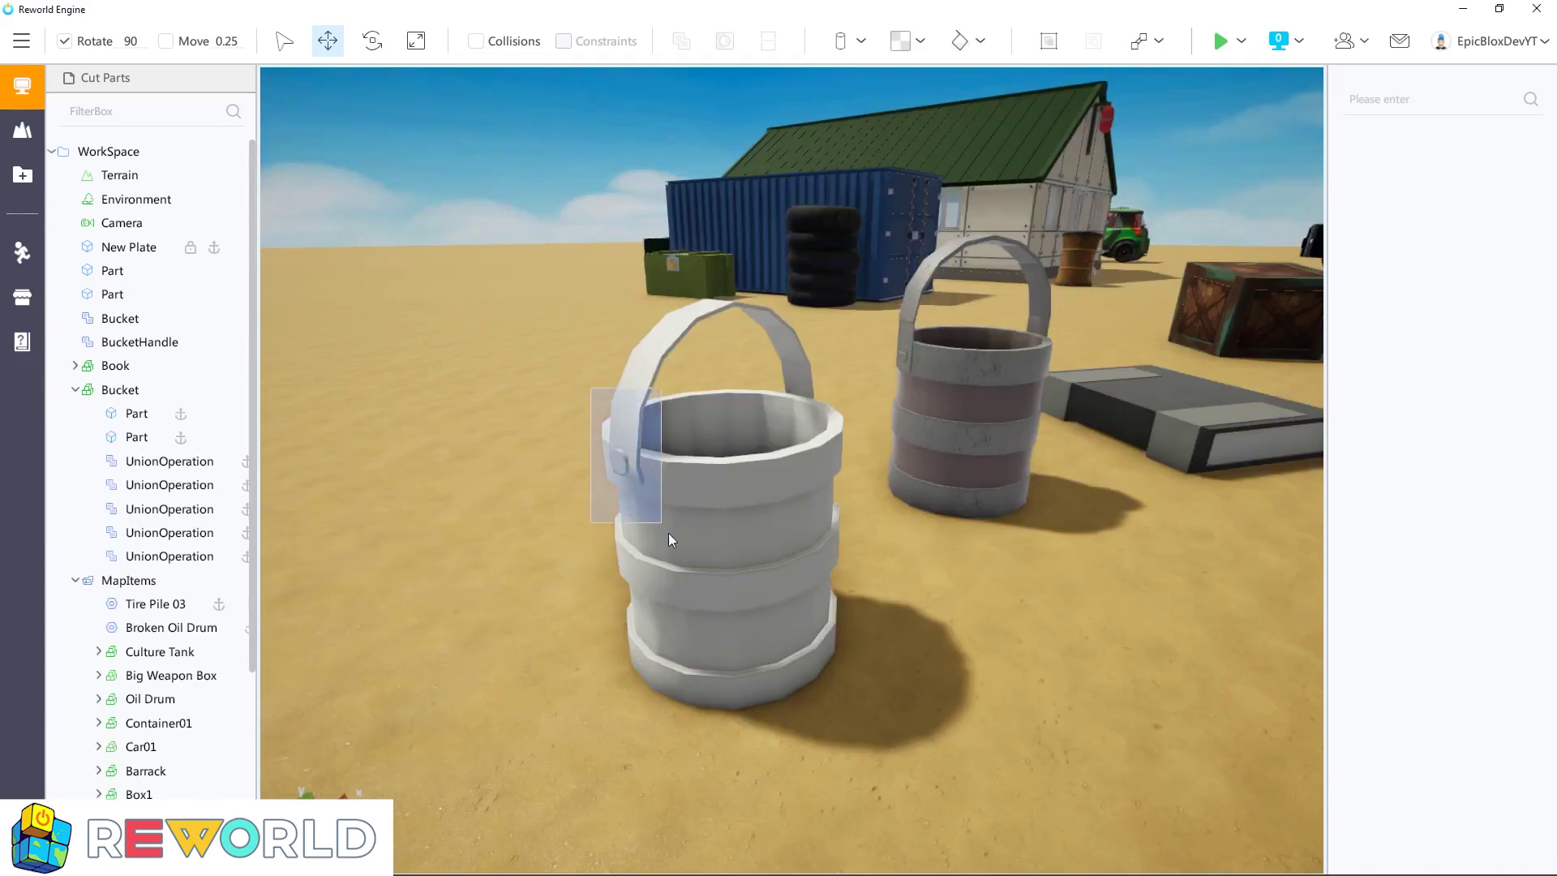
Step: Group the bucket, handle and both rivets into a model and rename it BucketTutorial
drag(669, 533, 832, 716)
mouse_move(184, 315)
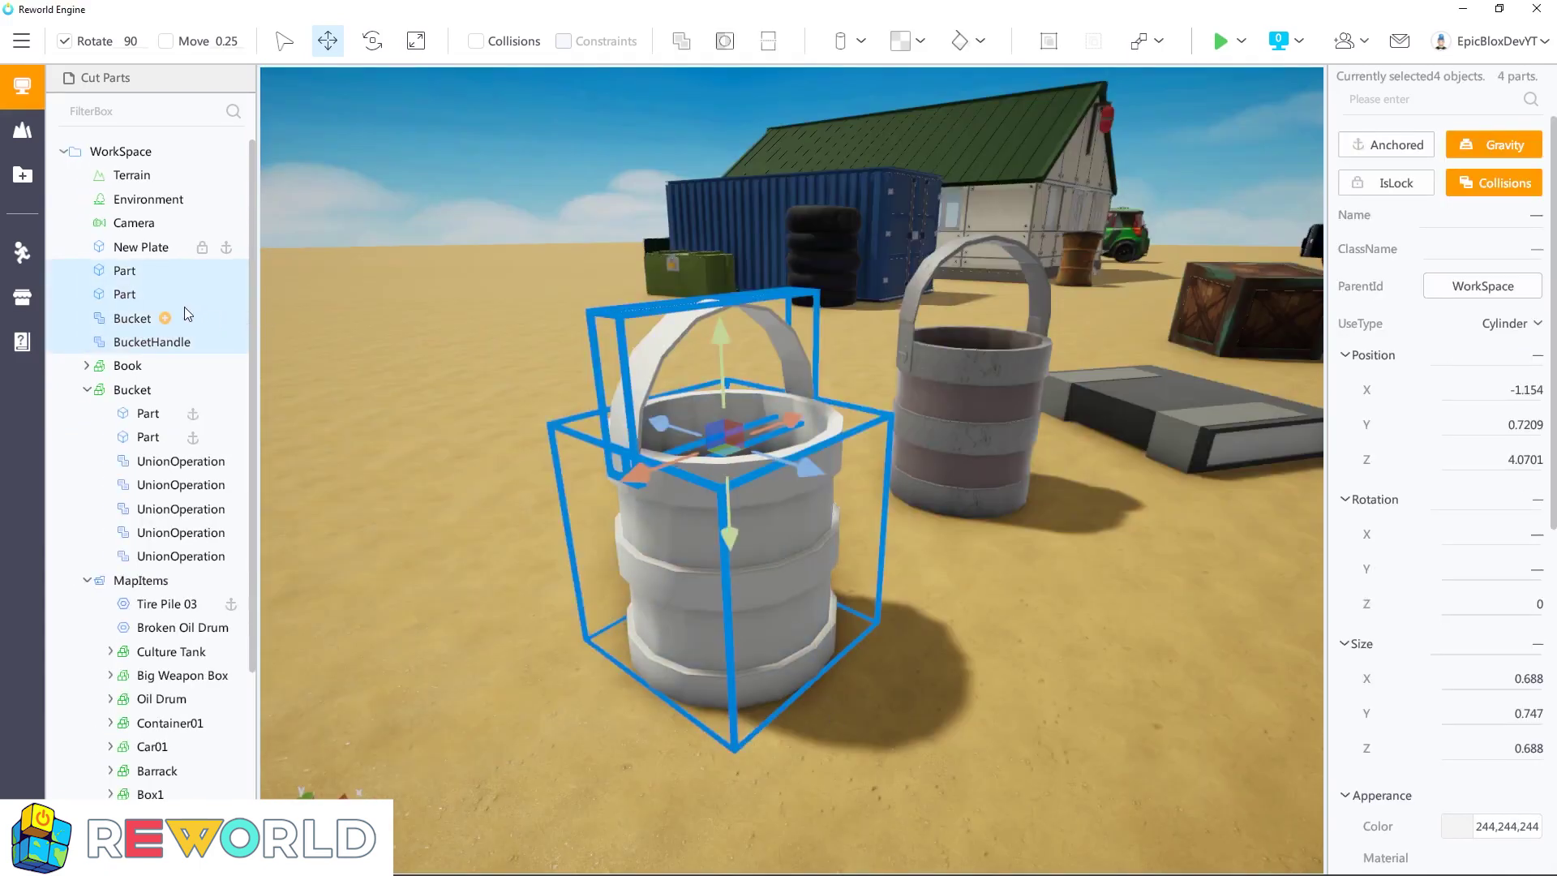
right_click(139, 318)
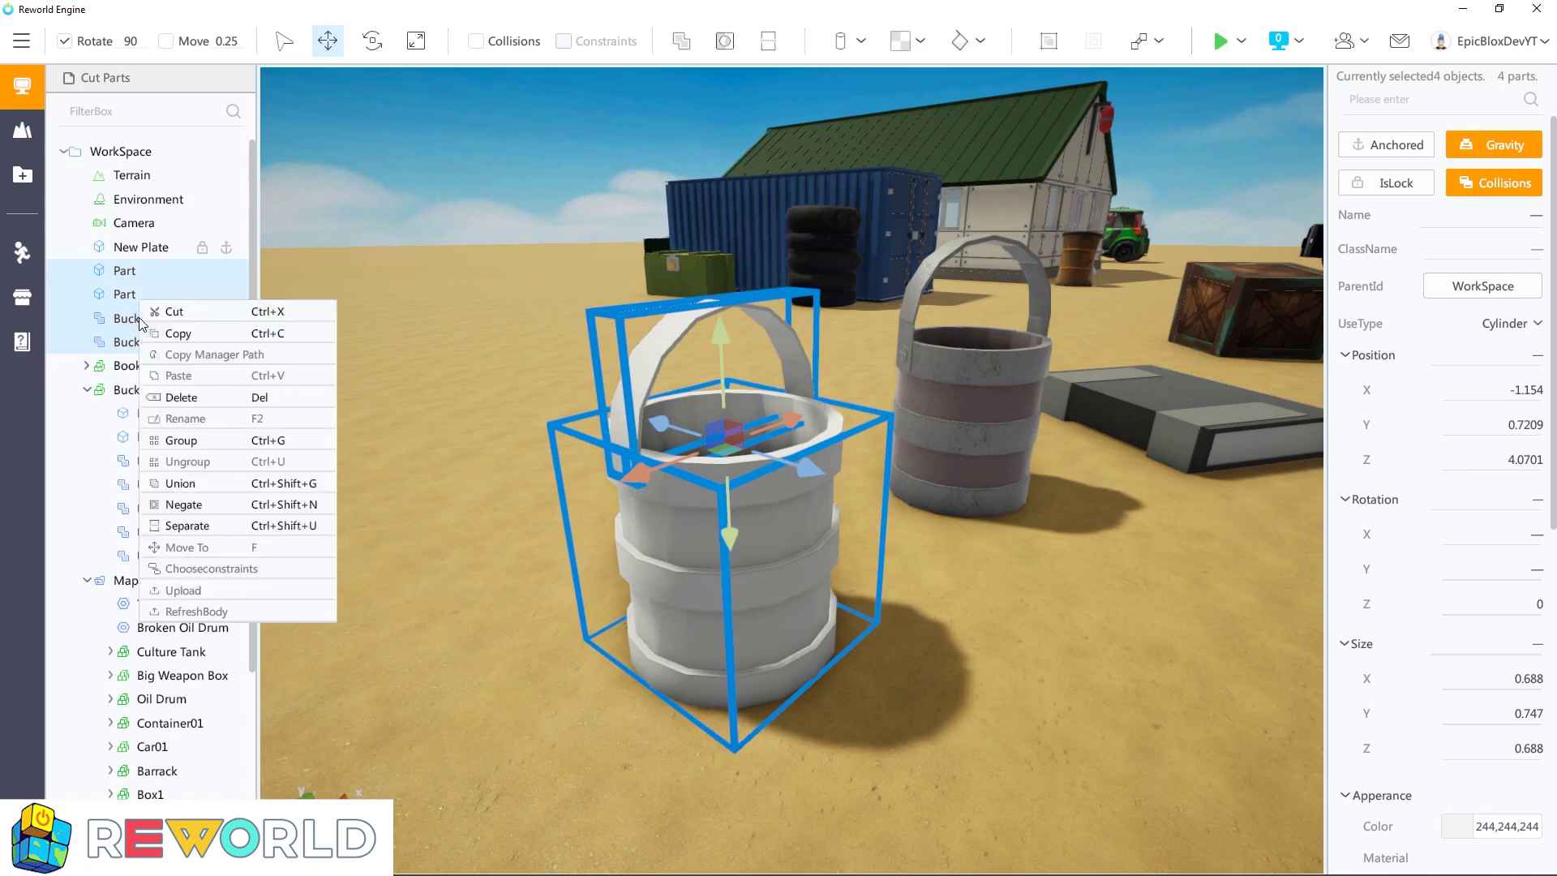
click(198, 443)
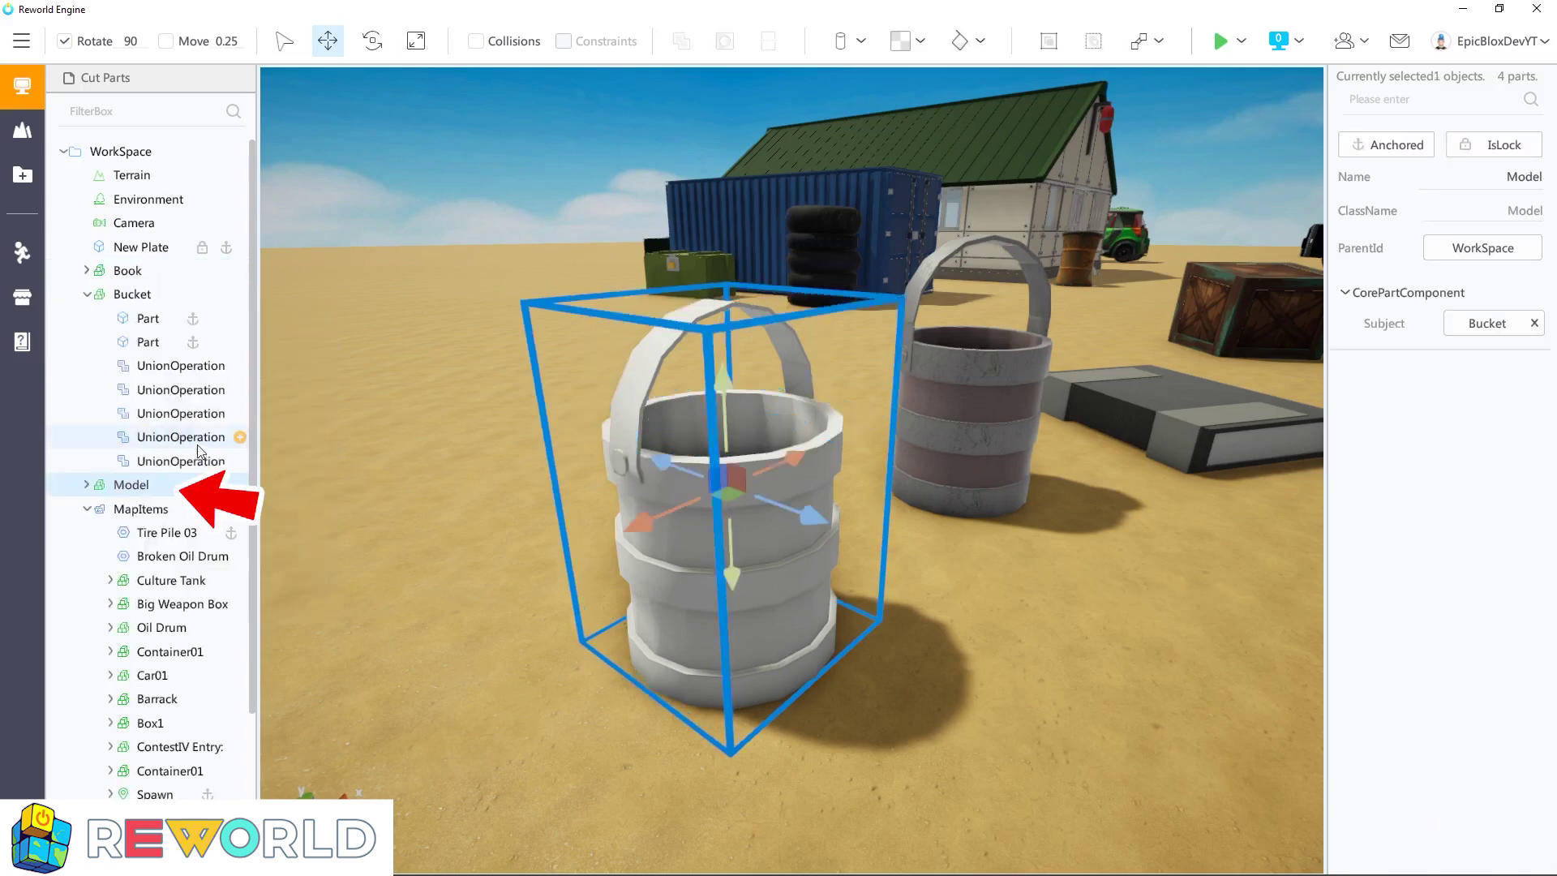
double_click(131, 484)
text(BucketT)
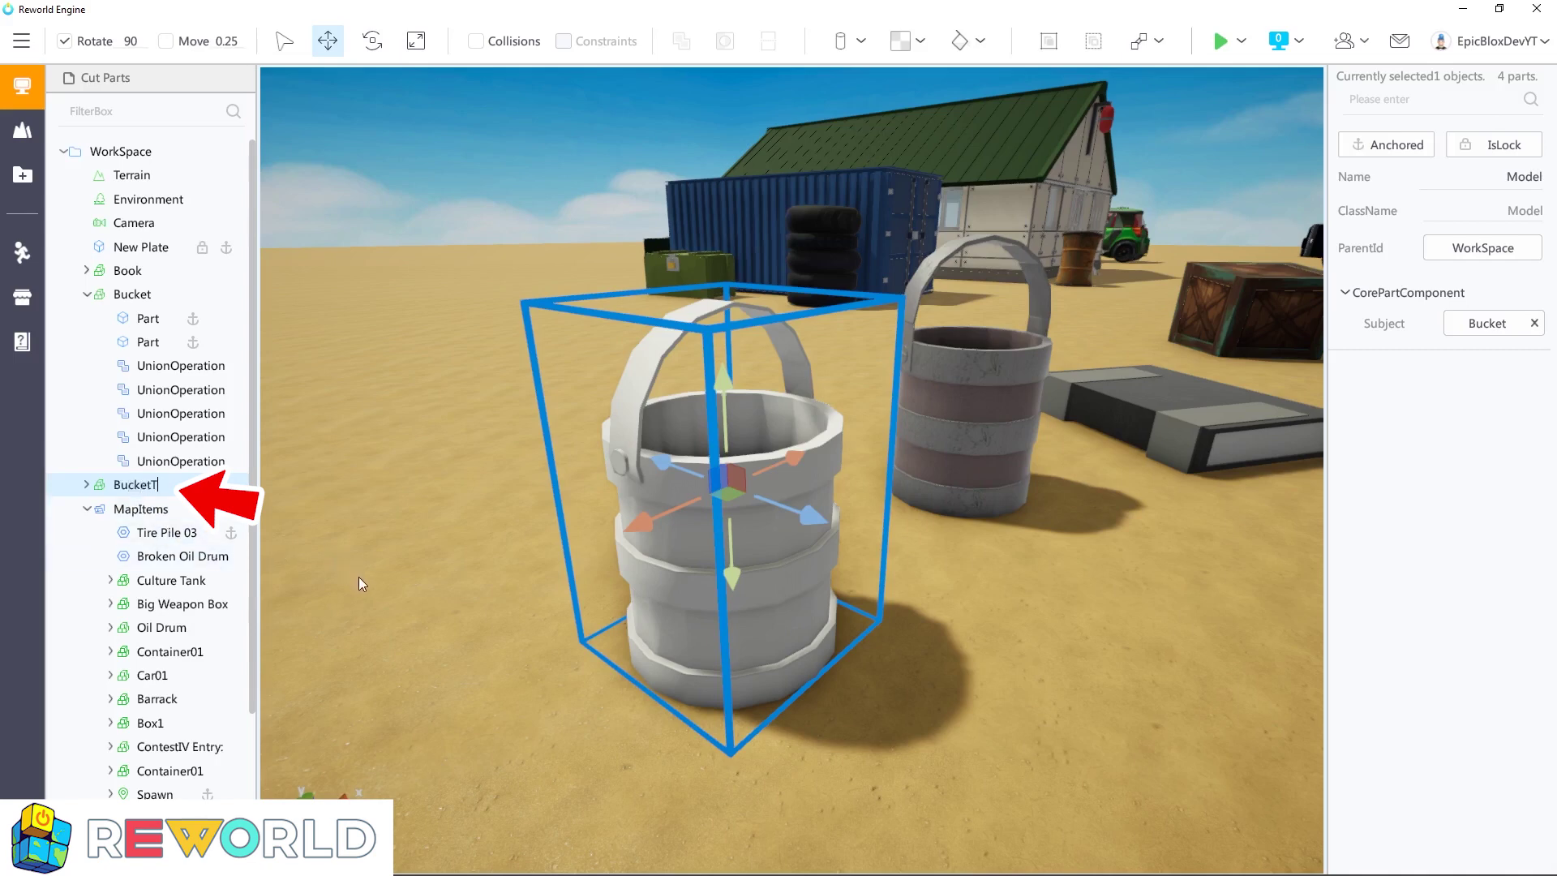
text(utorial)
key(Return)
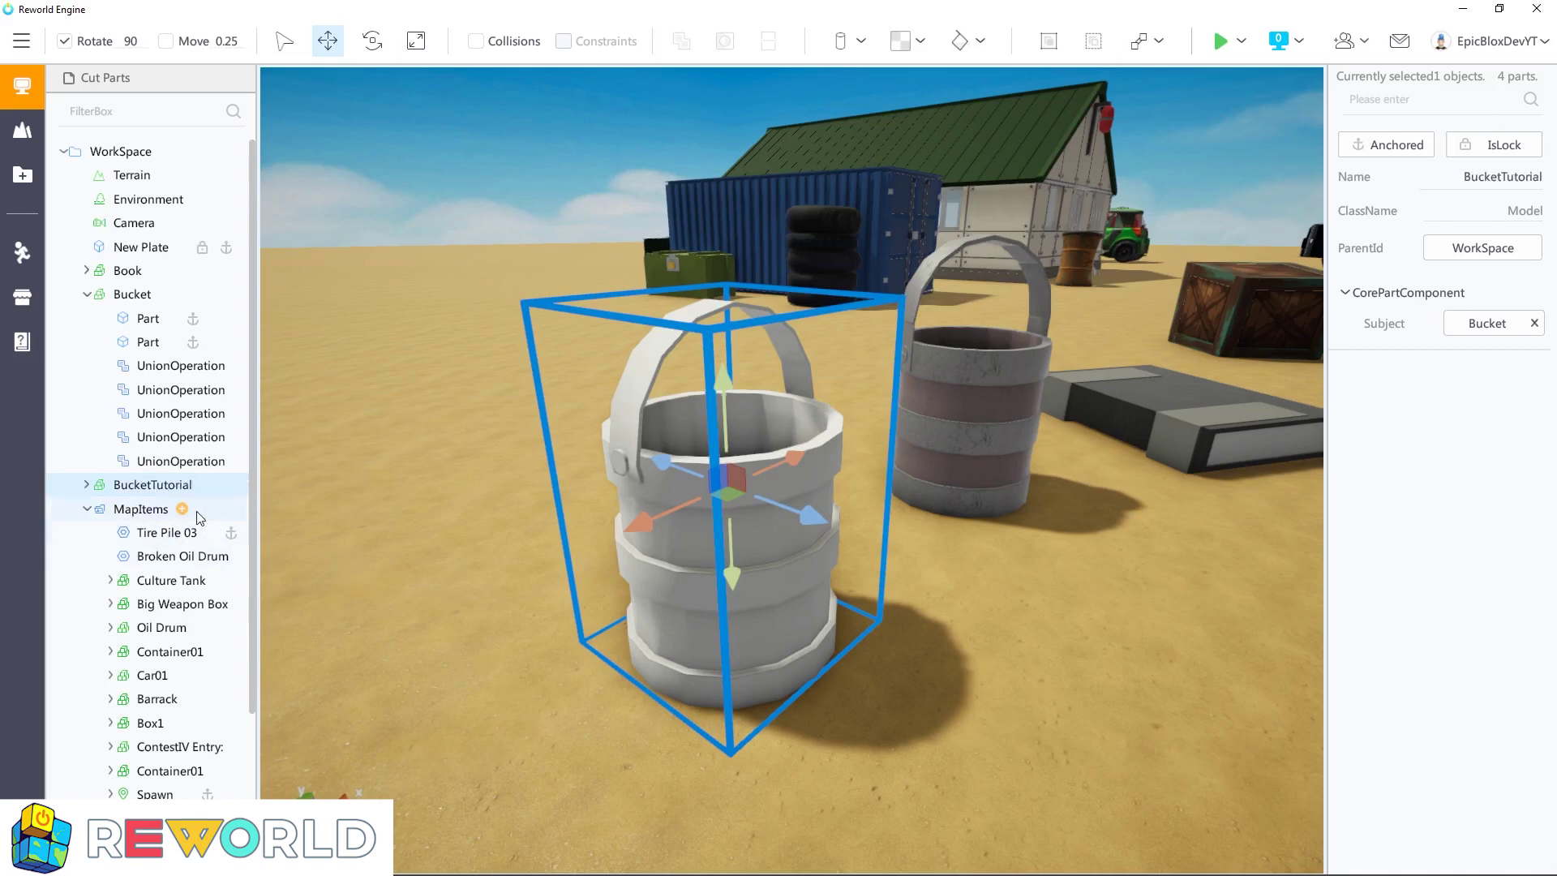
Step: Separate the Bucket union inside BucketTutorial into its original parts
click(84, 485)
click(152, 555)
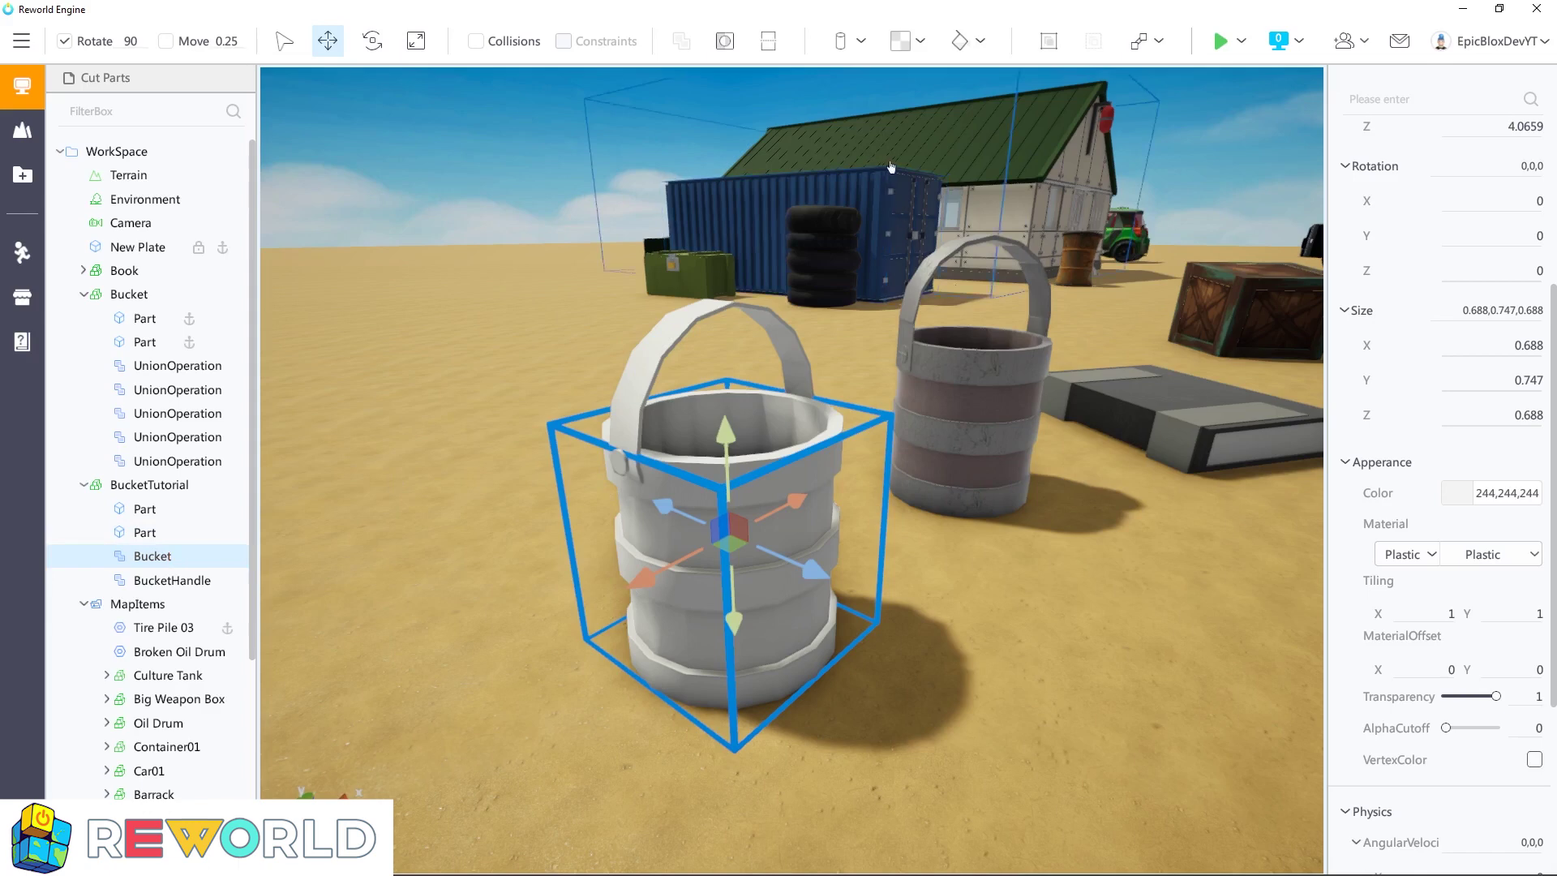
click(767, 47)
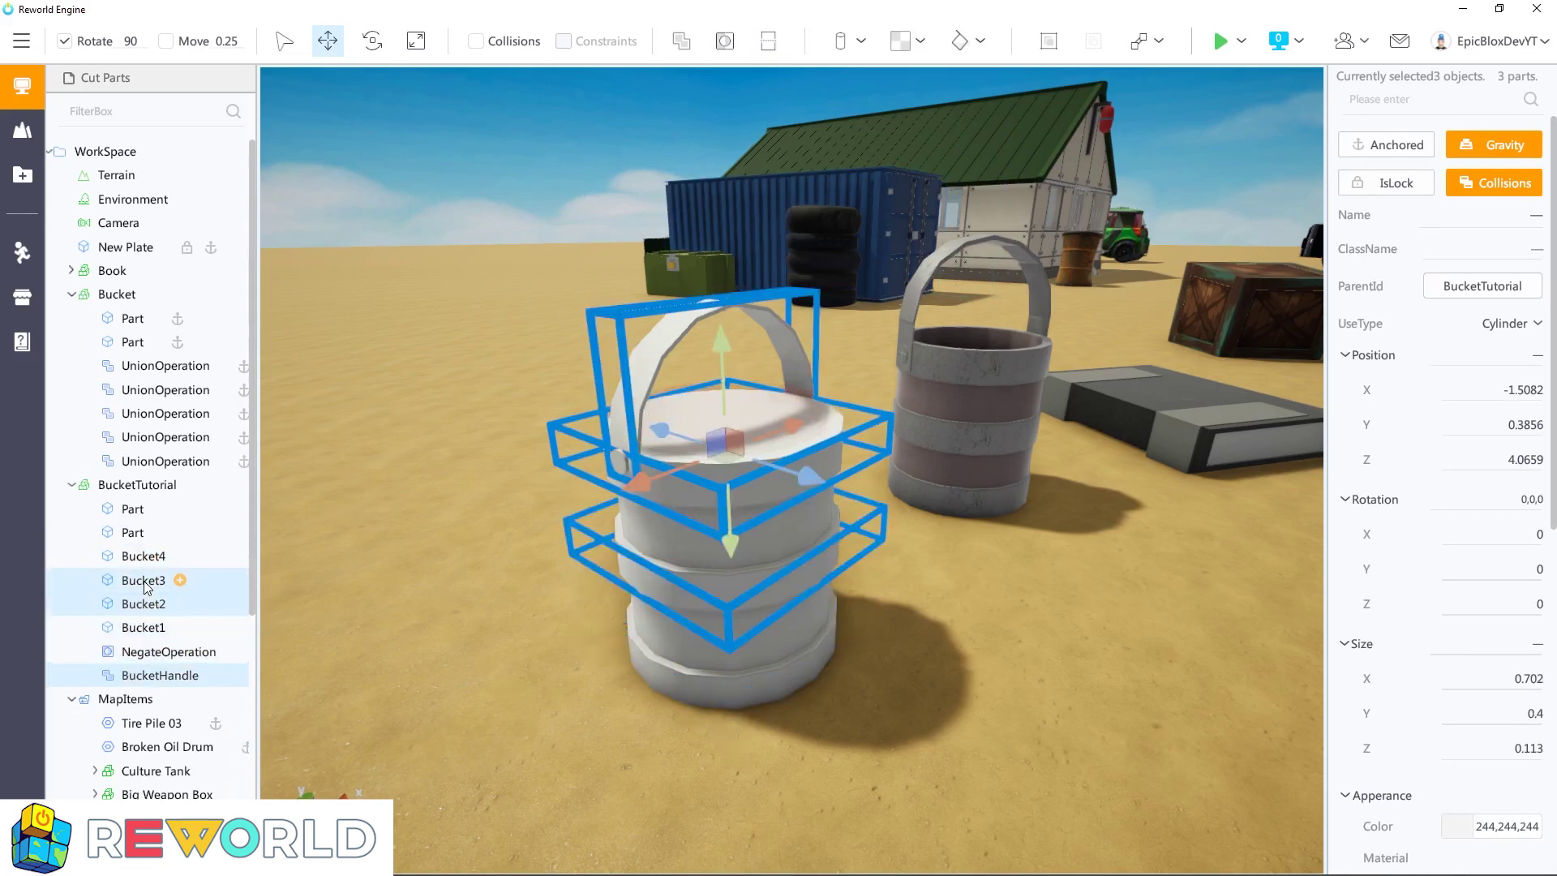
Step: Give Bucket2, Bucket3, Bucket4 and BucketHandle the Metallic material Steel
ctrl+click(146, 557)
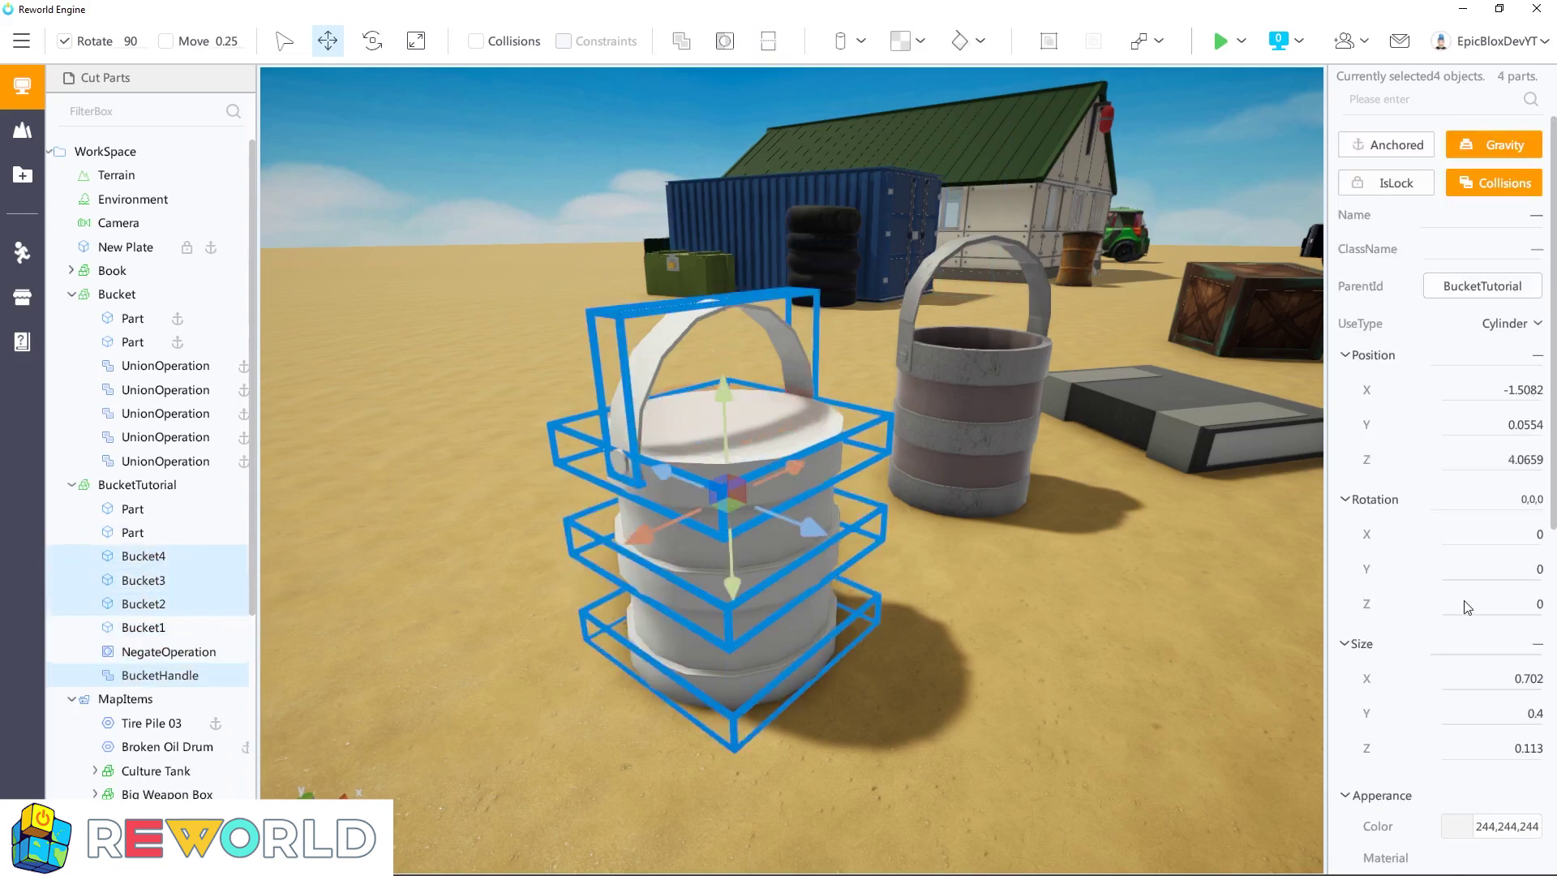
scroll(1468, 607, down, 5)
click(1433, 539)
click(1418, 587)
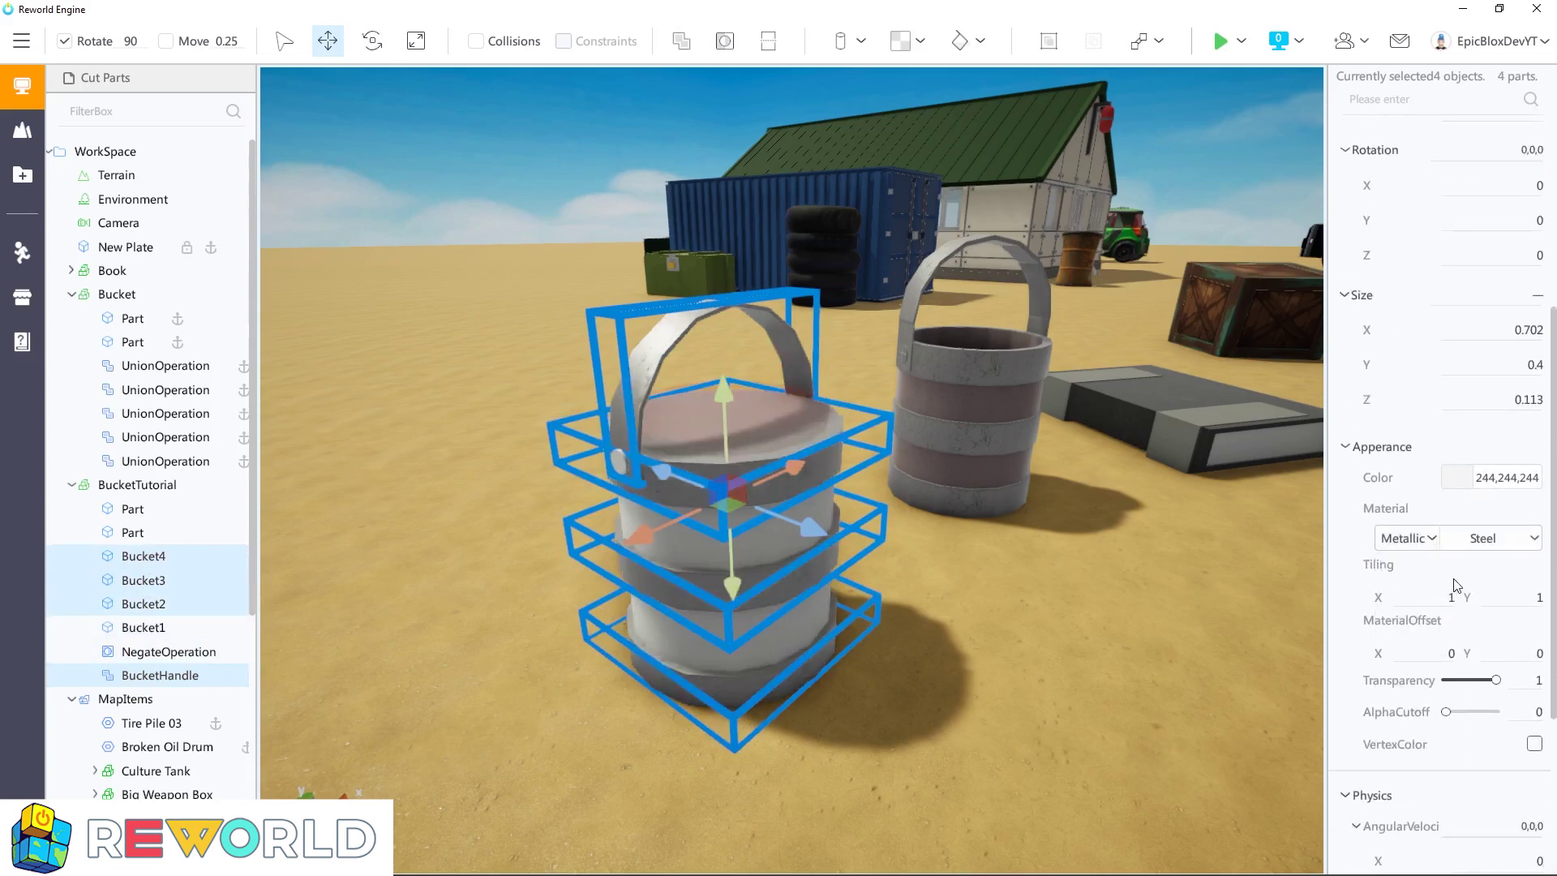
click(1513, 539)
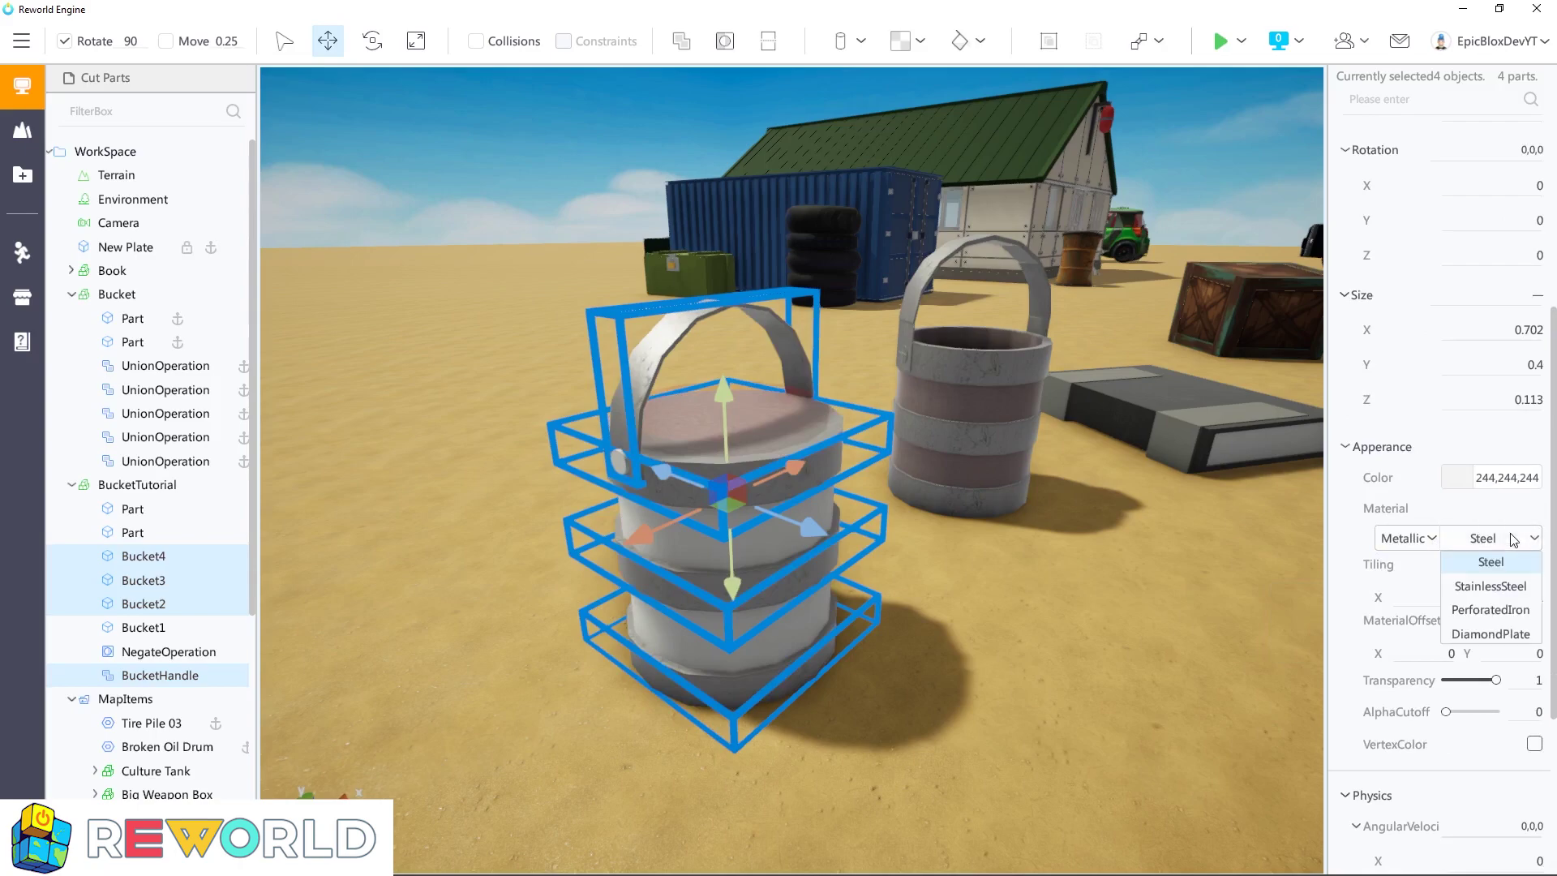
click(1513, 562)
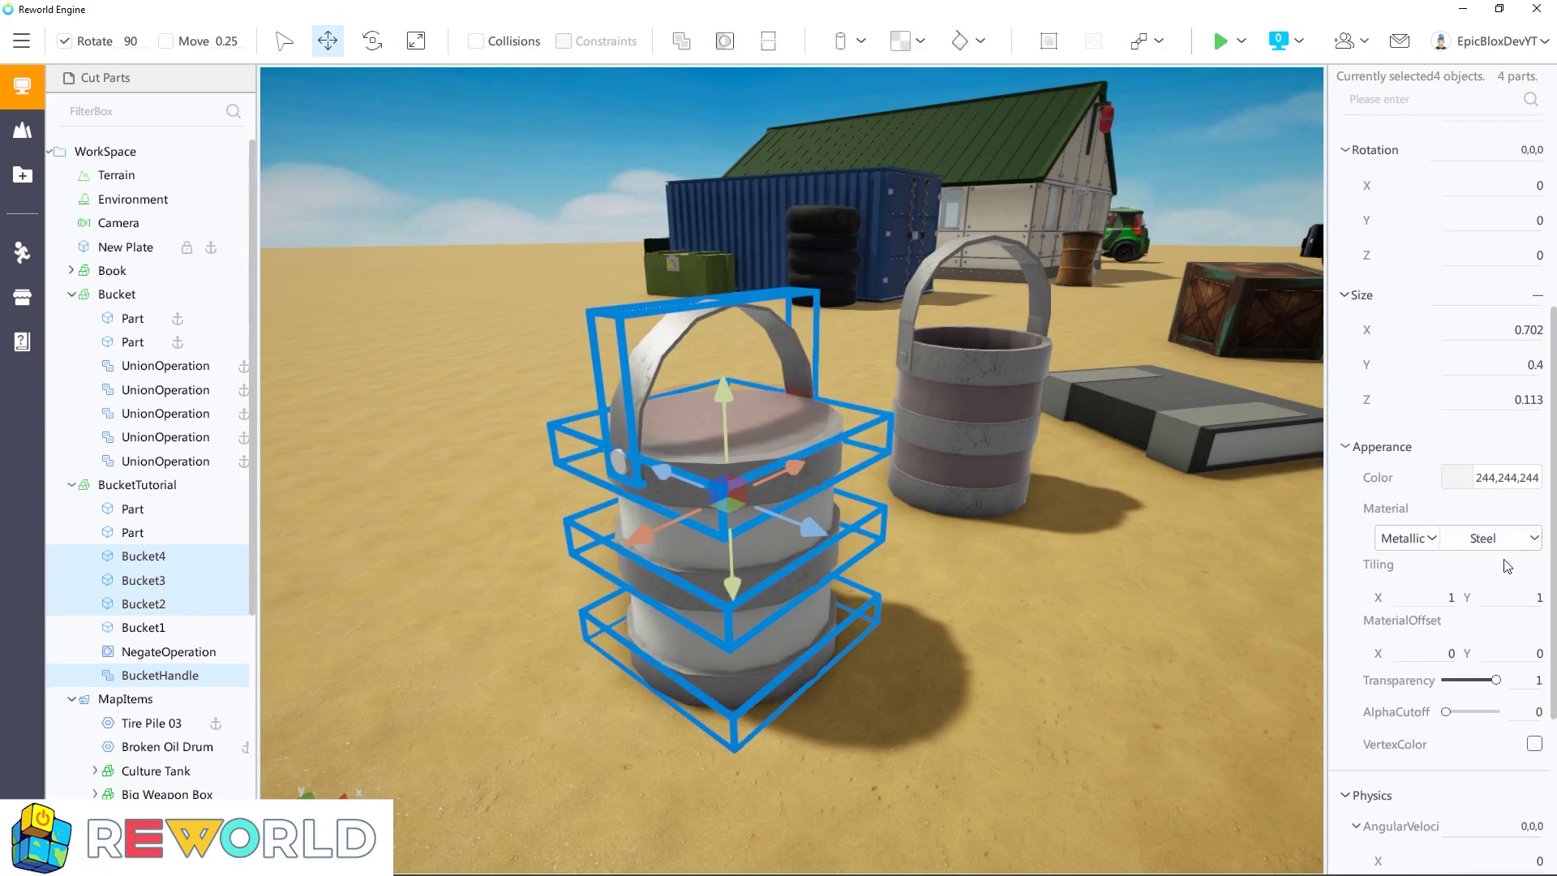
Step: Set the material tiling of the steel bands and handle to 0.5 in X and Y
double_click(1444, 599)
scroll(927, 573, up, 5)
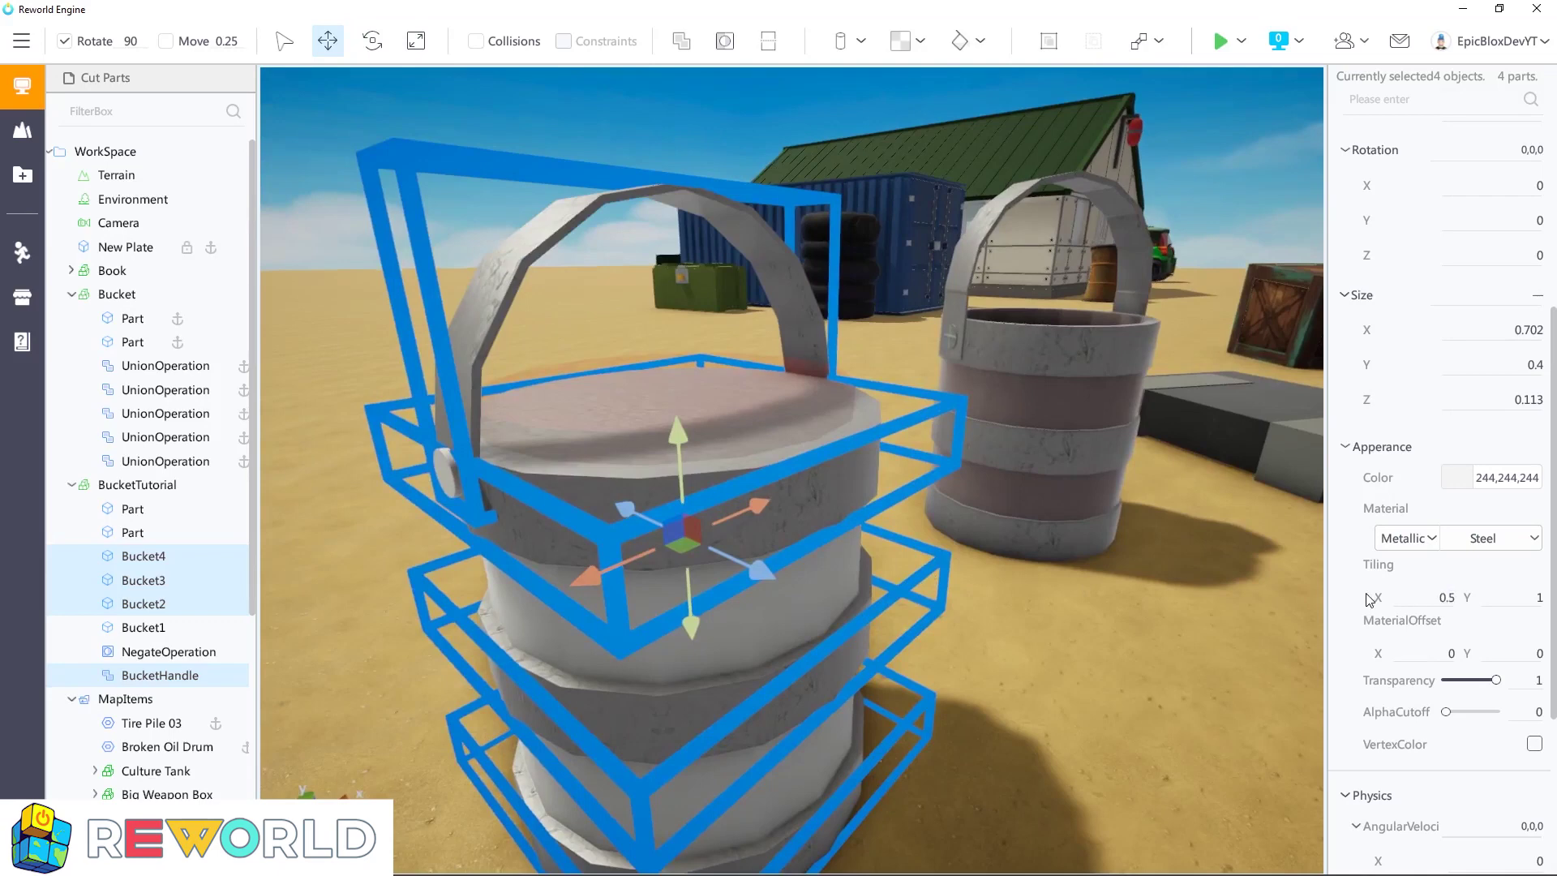
text(0.5)
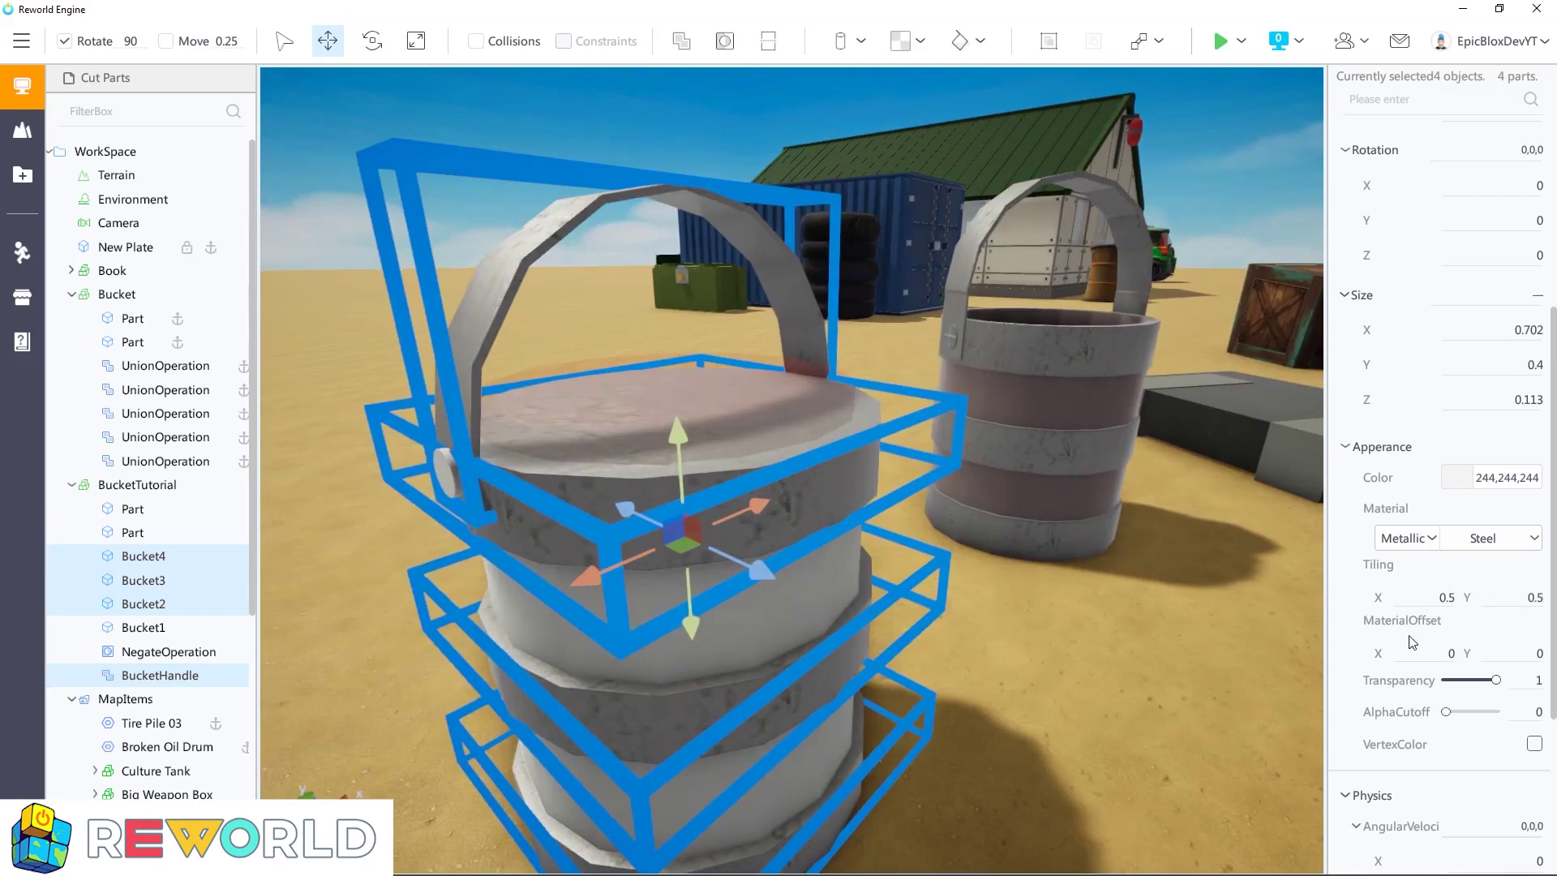
click(1460, 482)
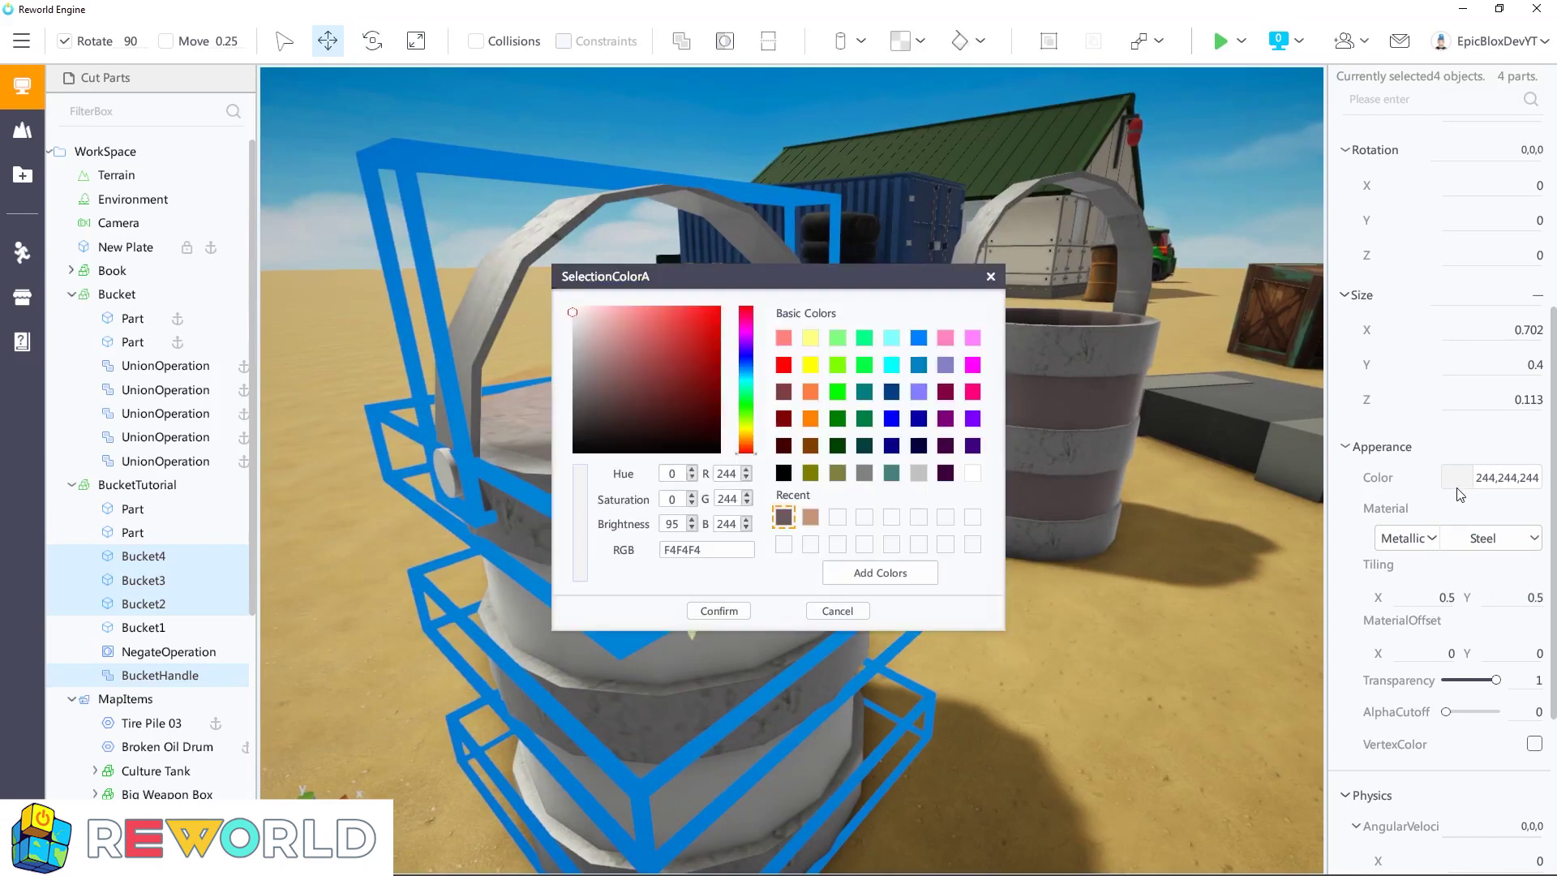
drag(799, 285, 1166, 325)
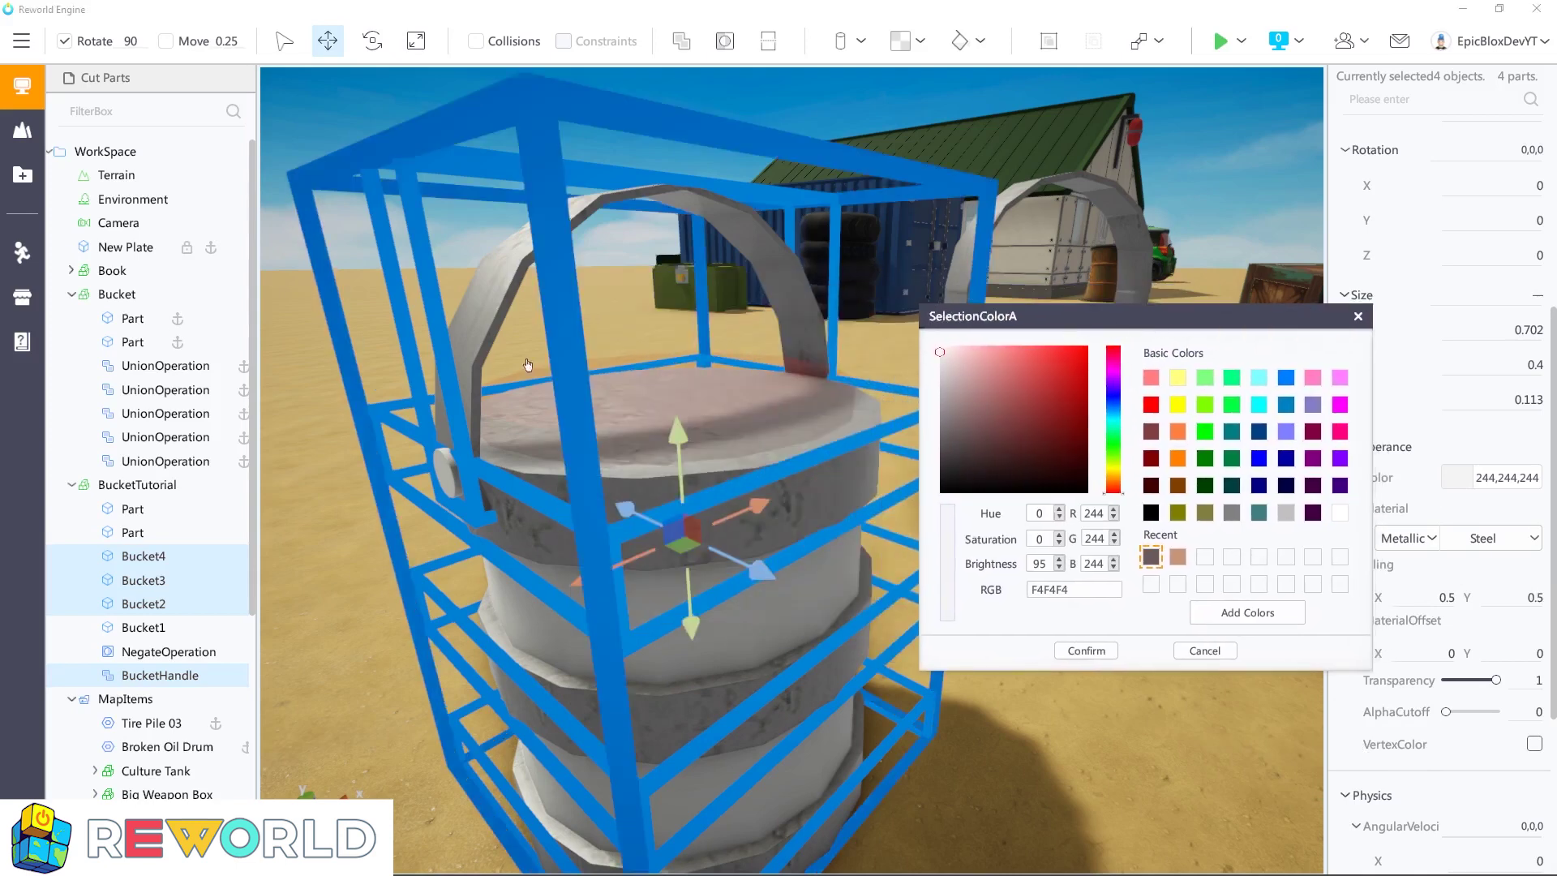
click(1102, 651)
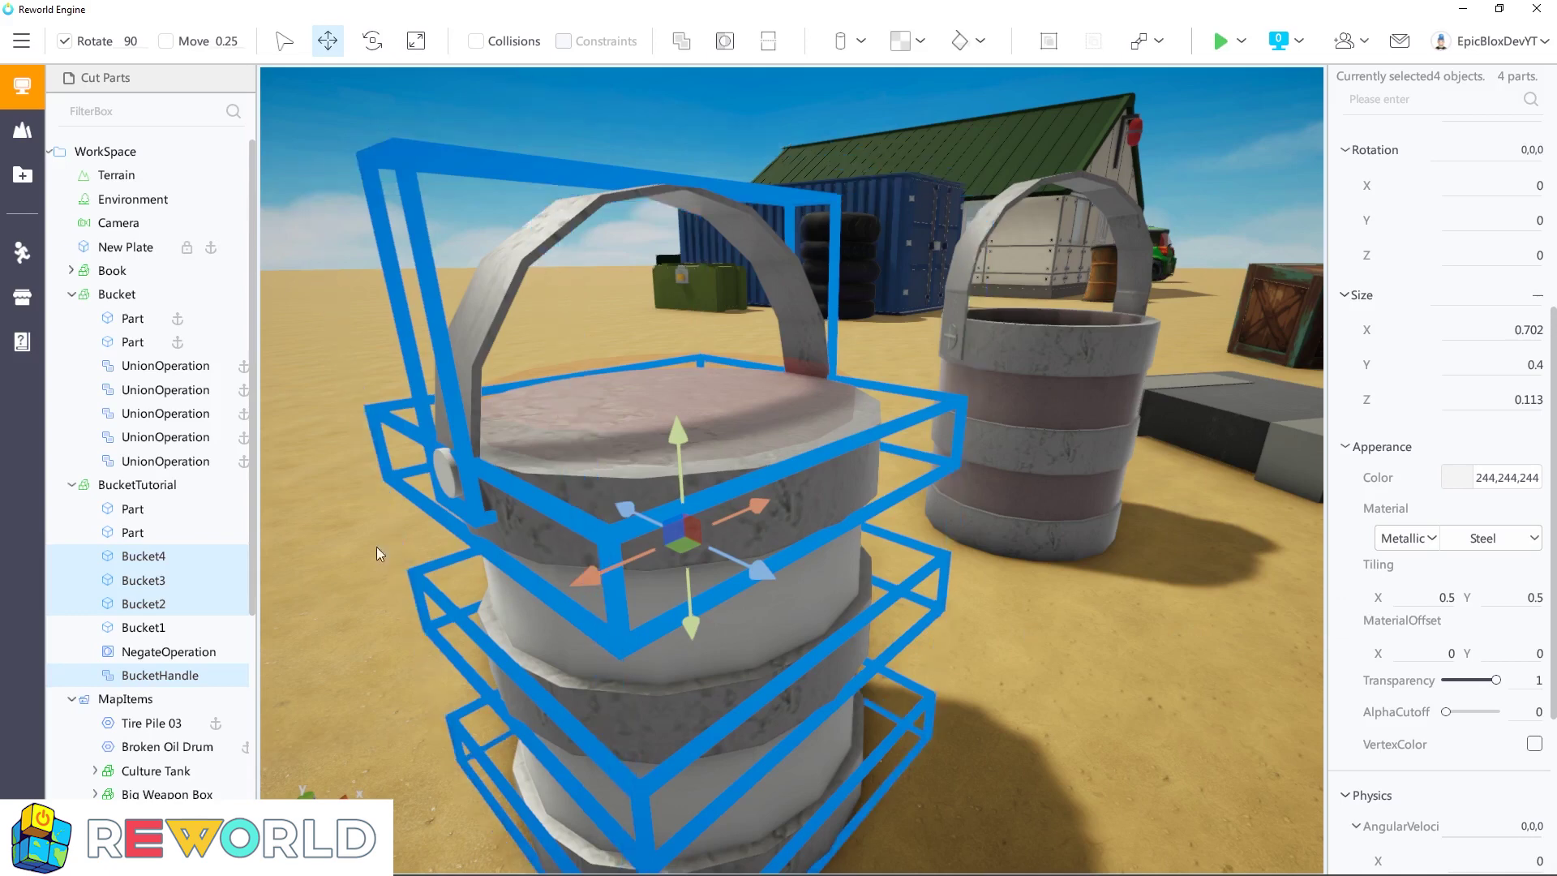
Step: Switch Bucket1's material category to Metallic
click(179, 628)
scroll(1469, 620, down, 1)
scroll(1470, 621, down, 3)
click(1407, 539)
click(1398, 584)
Step: Set Bucket1's color to RGB 205, 181, 181 and its metallic material to StainlessSteel
click(1460, 478)
click(813, 519)
double_click(738, 474)
text(205)
key(Tab)
text(181)
key(Tab)
text(181)
key(Return)
click(1492, 537)
click(1484, 587)
Step: Try to union Bucket1, Bucket2, Bucket3 and Bucket4 with the NegateOperation into a single hollow bucket
click(139, 557)
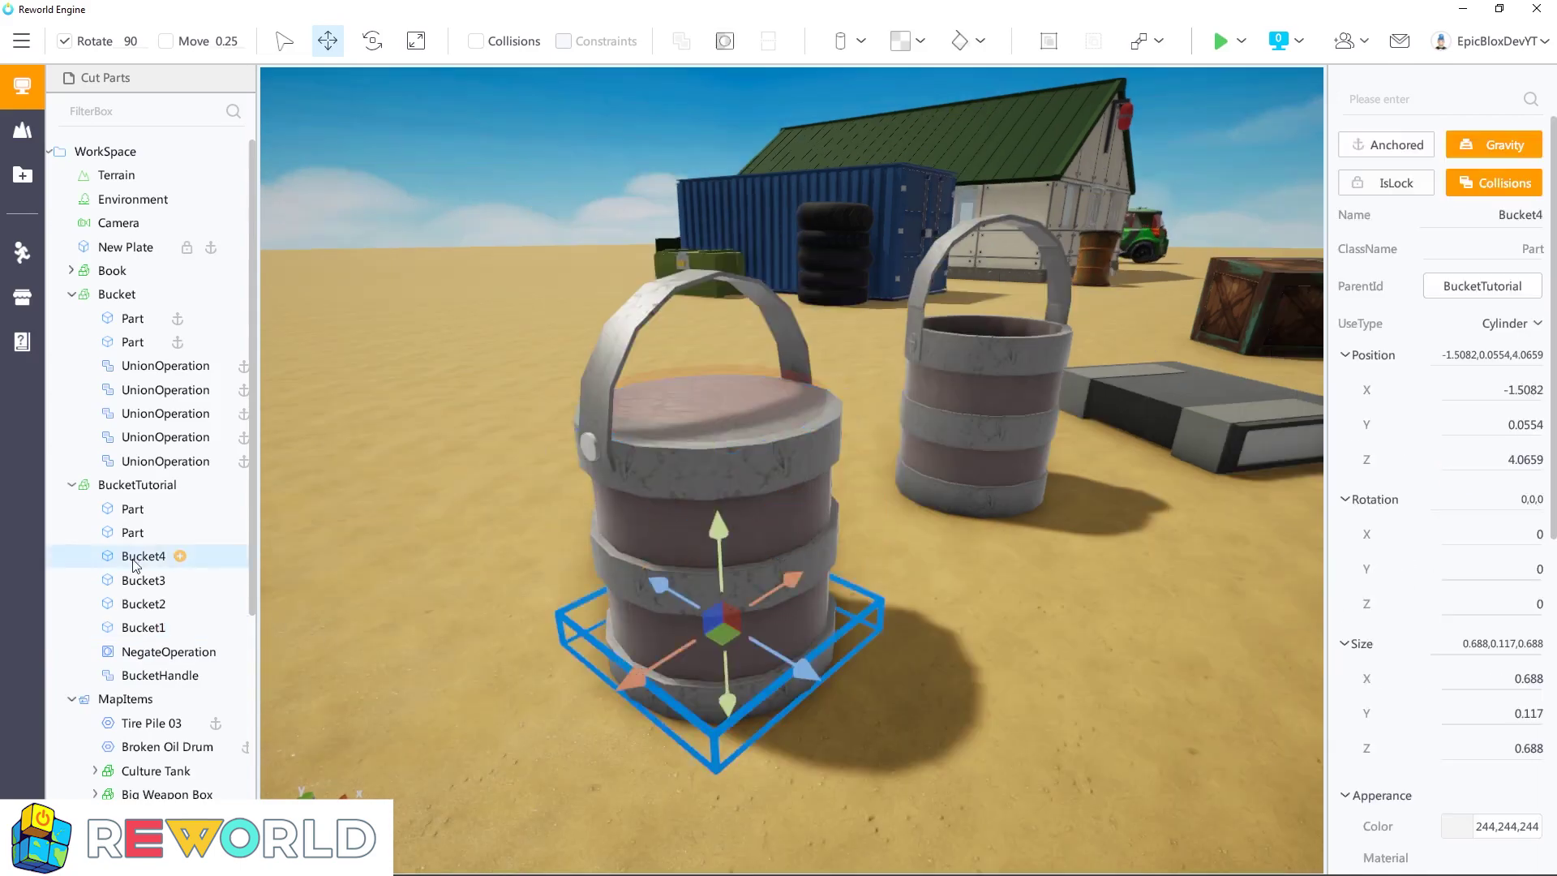
ctrl+click(140, 580)
ctrl+click(137, 606)
ctrl+click(140, 628)
ctrl+click(146, 651)
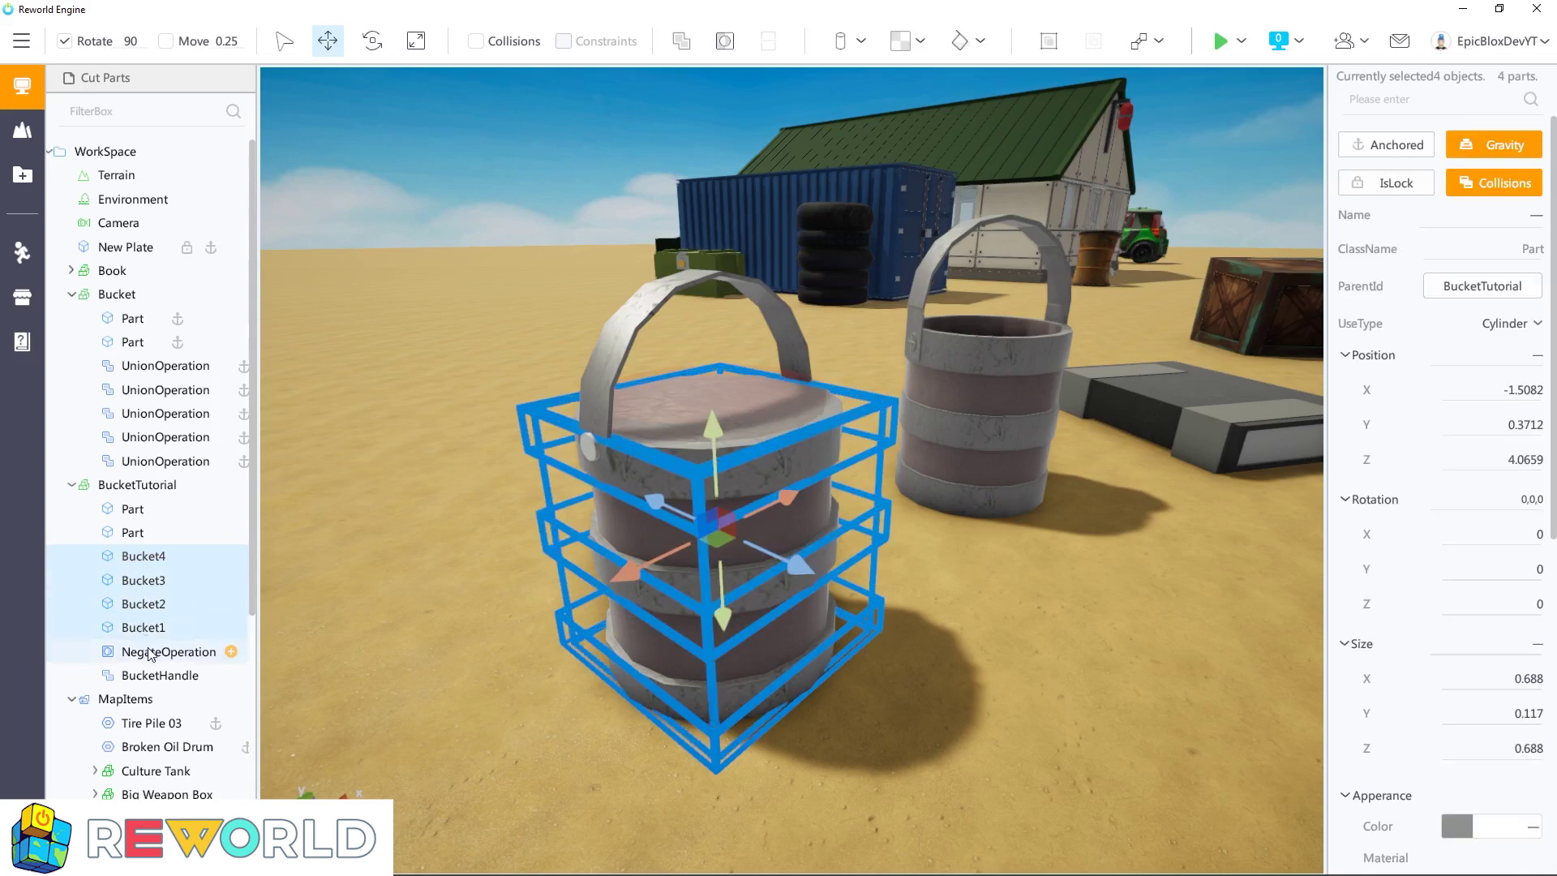
click(683, 40)
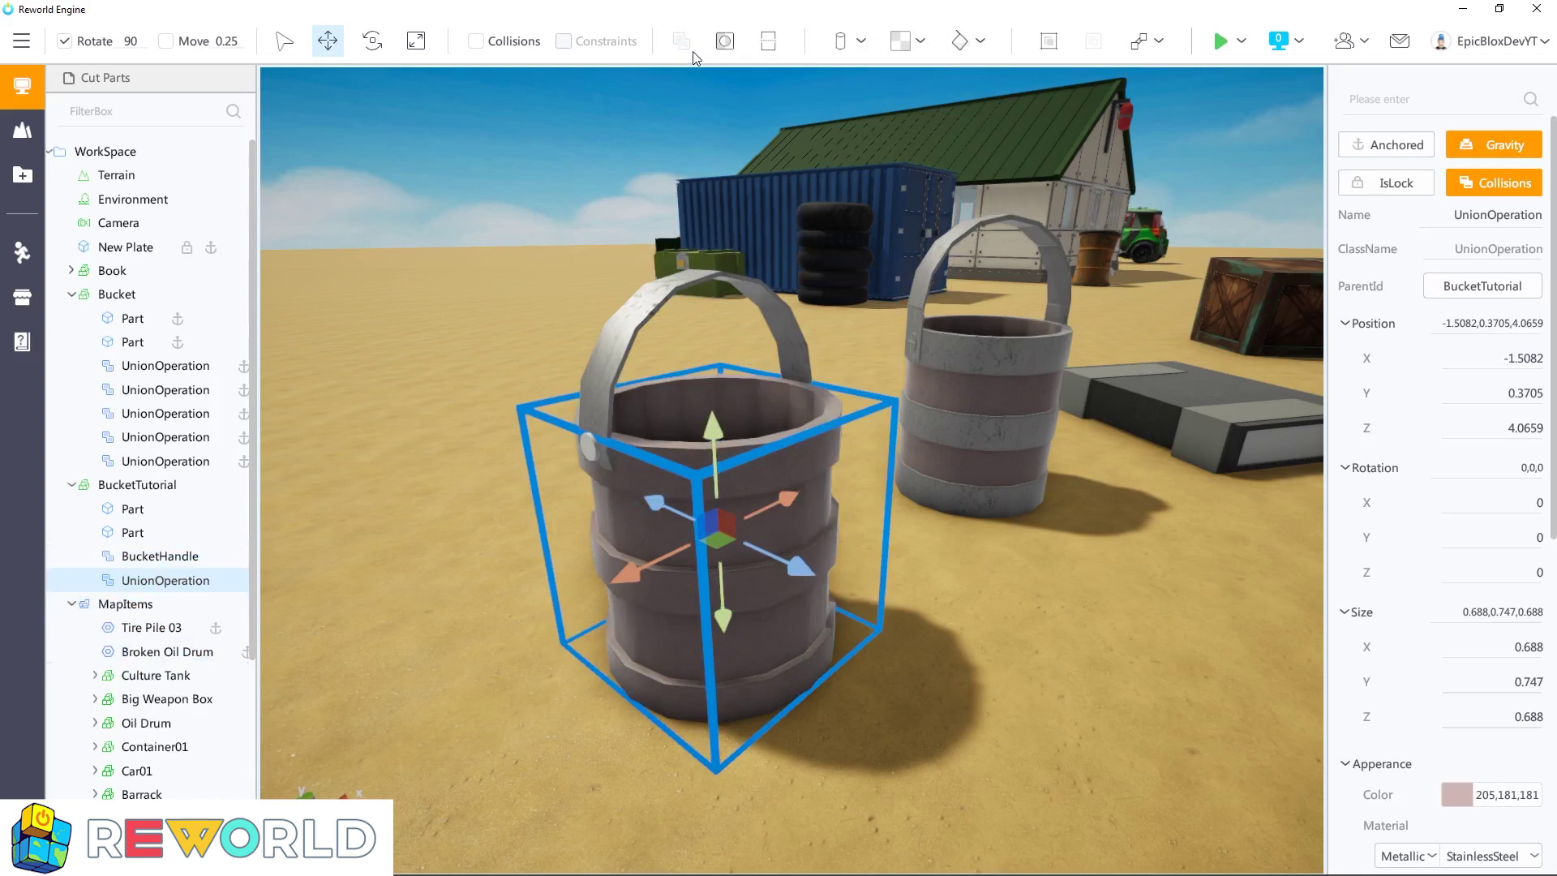
Step: Scale the whole BucketTutorial model down to a small bucket
key(ctrl+4)
click(937, 751)
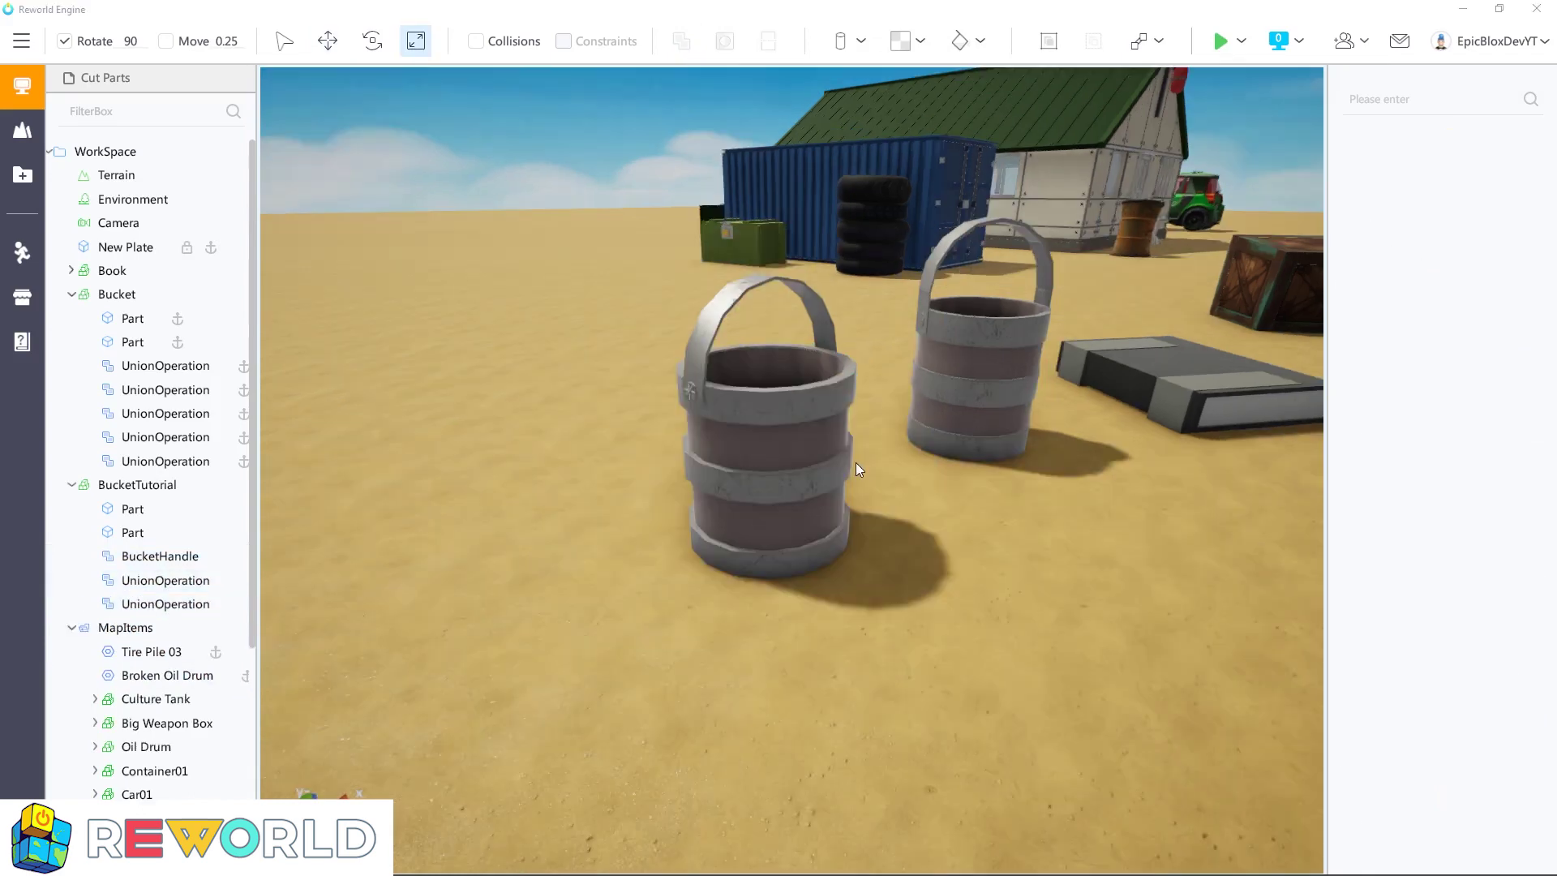
drag(609, 289, 871, 609)
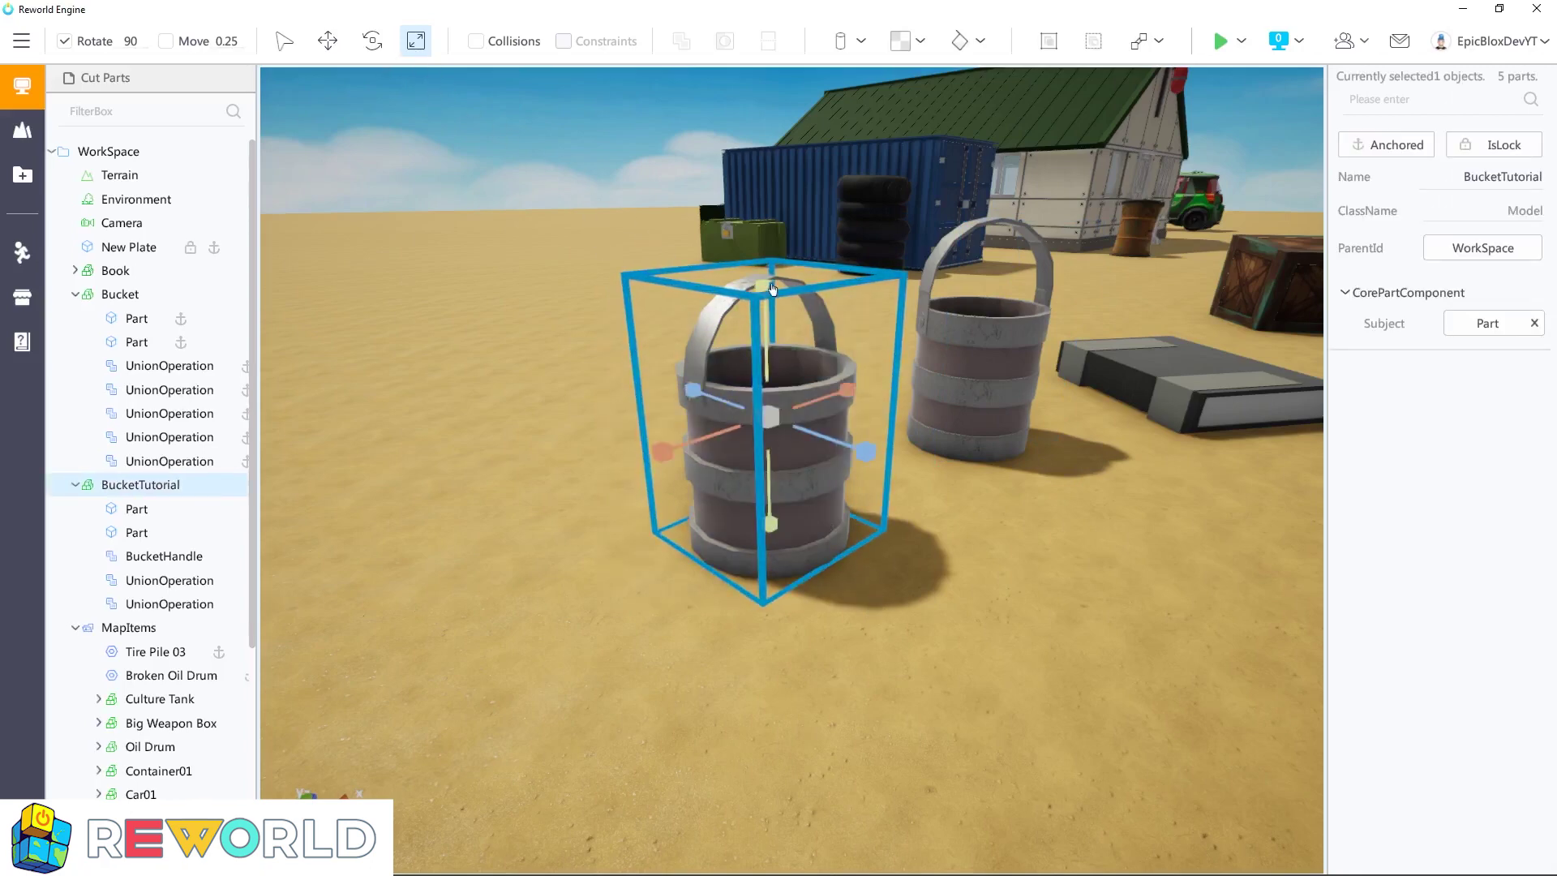
drag(766, 289, 791, 460)
click(873, 605)
scroll(872, 605, up, 3)
right_drag(873, 605, 803, 601)
Step: Rename the BucketTutorial model SmallBucket
double_click(161, 488)
text(SmallBucket)
key(Return)
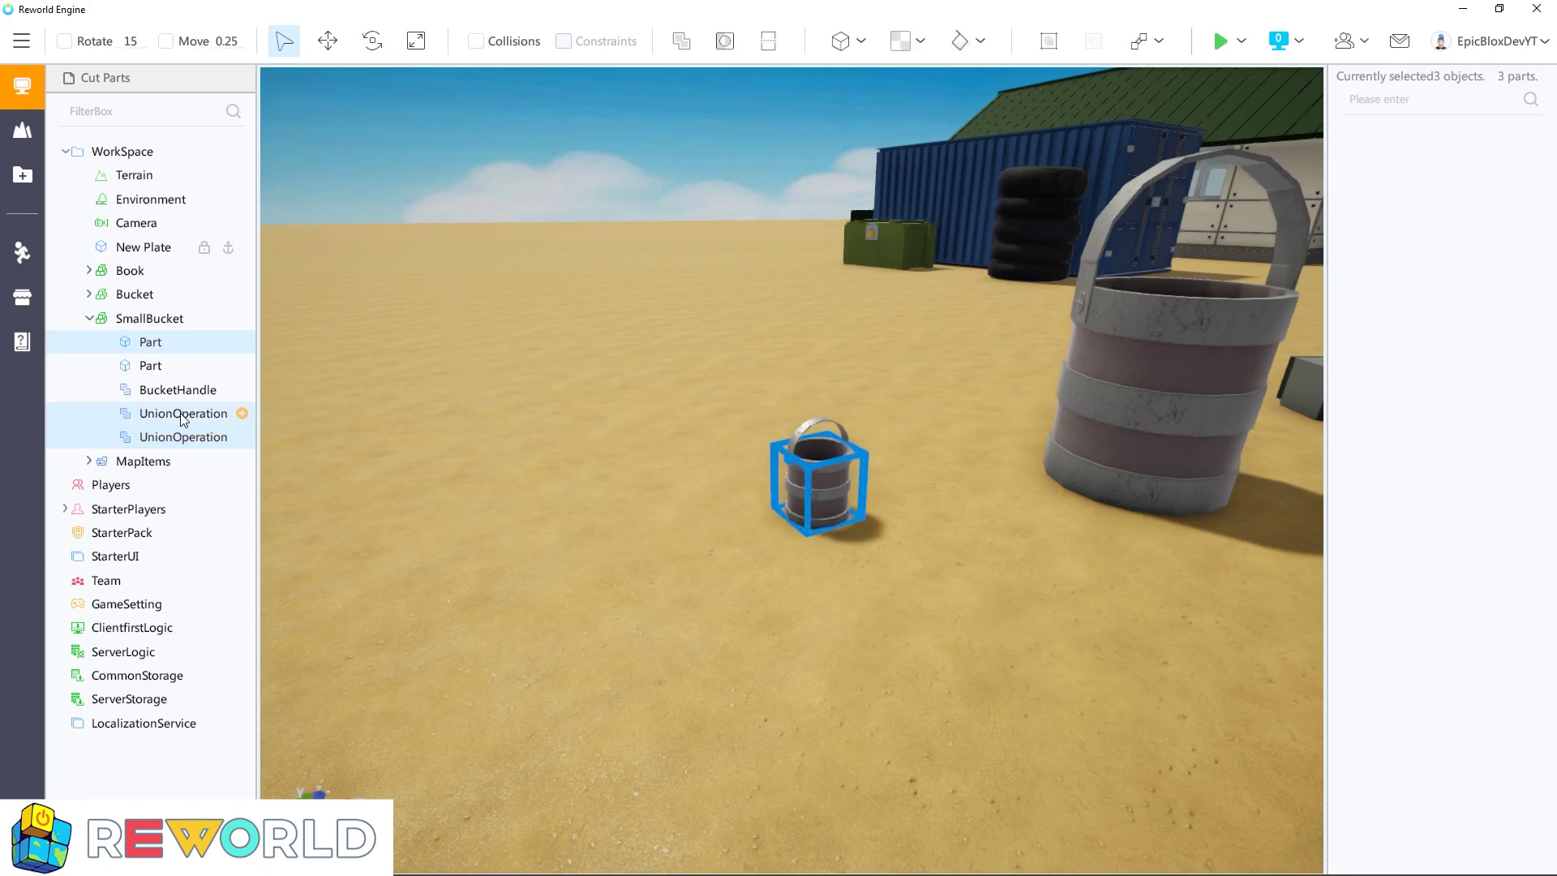
Step: Add BucketHandle and the remaining rivet to the selection and anchor all five SmallBucket parts
ctrl+click(177, 390)
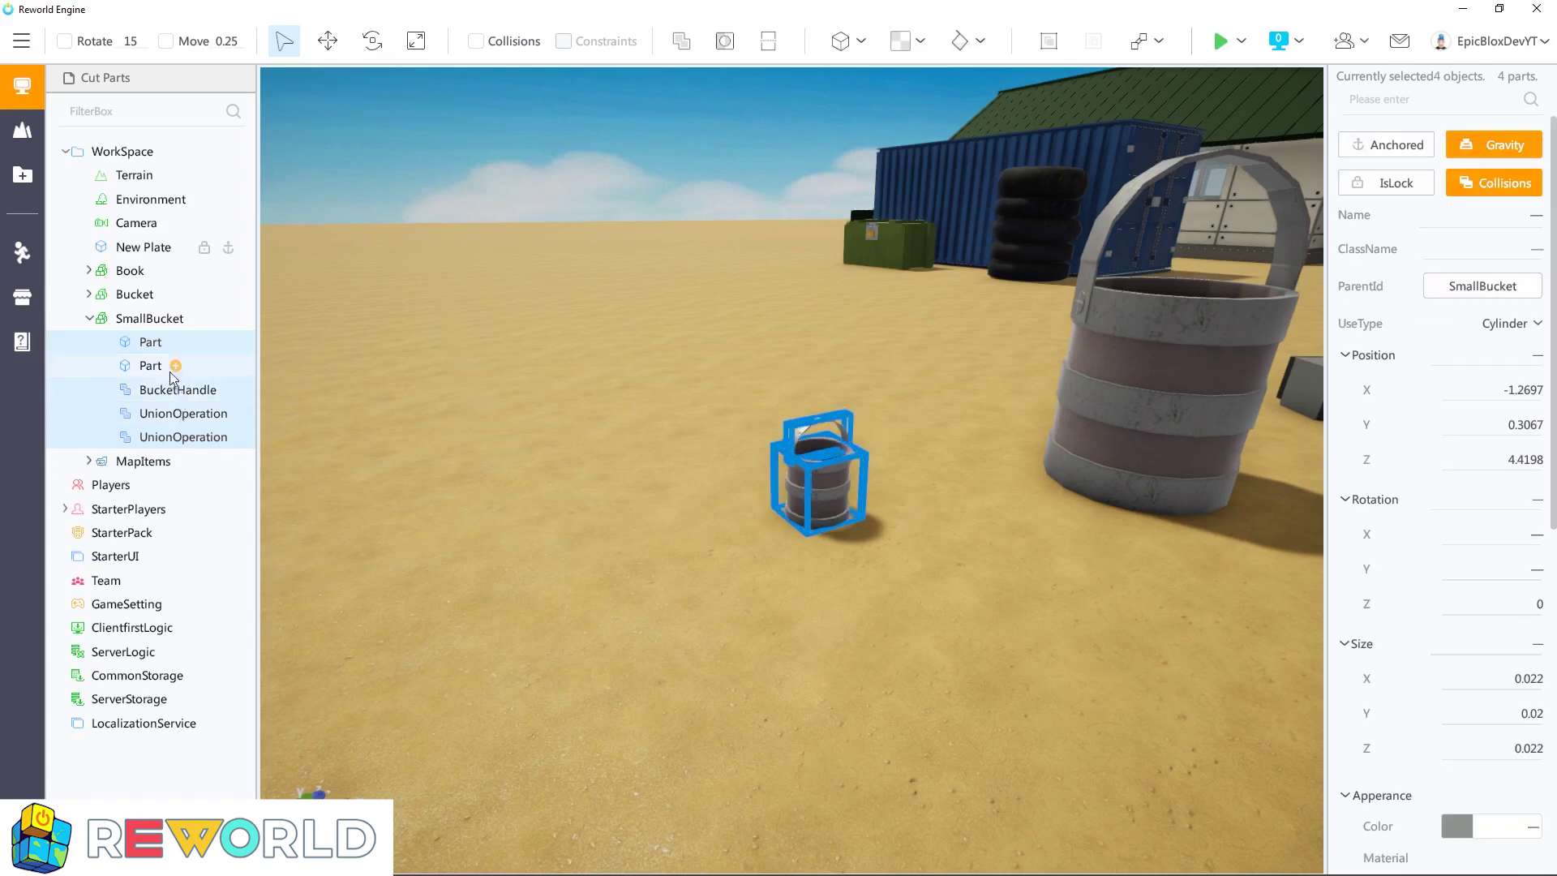
ctrl+click(211, 369)
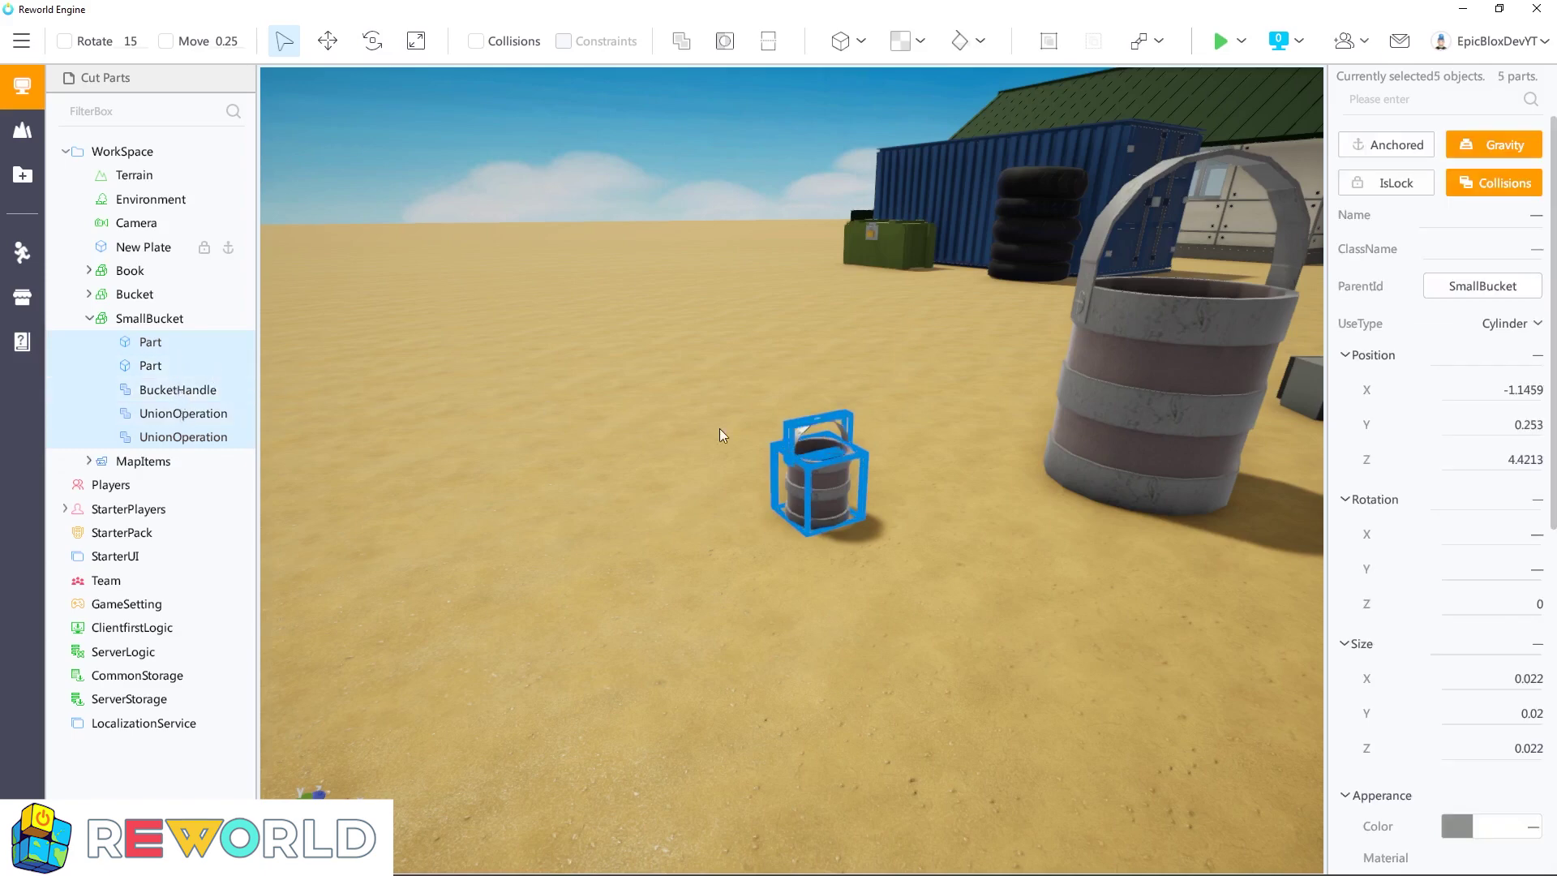
click(1389, 145)
Step: Upload the SmallBucket model as a new resource under Props, Equipments, Daily supply
click(841, 481)
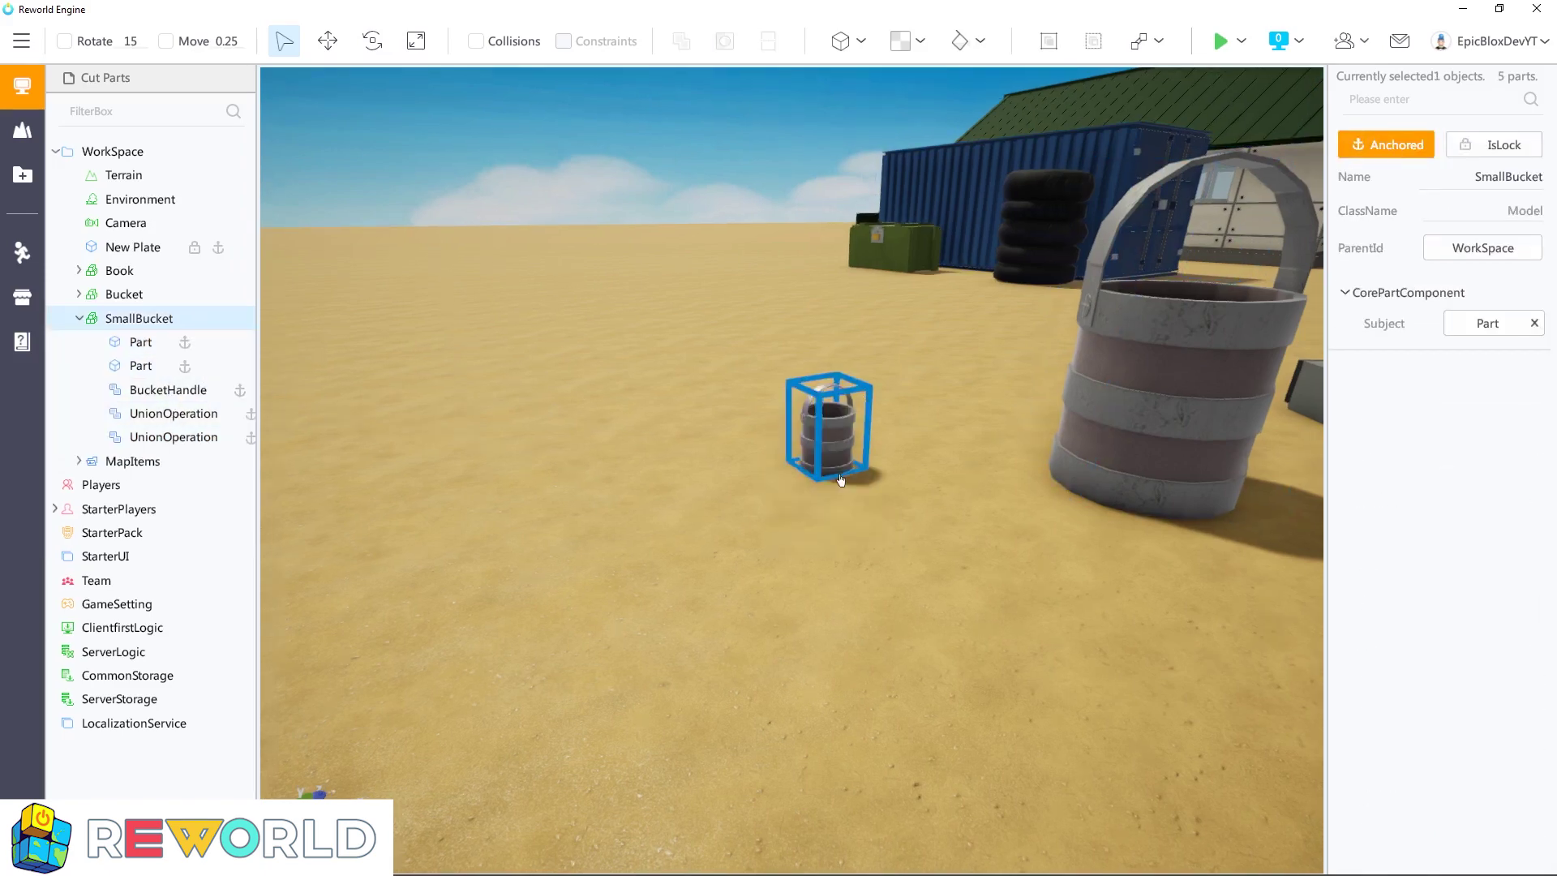
right_click(841, 480)
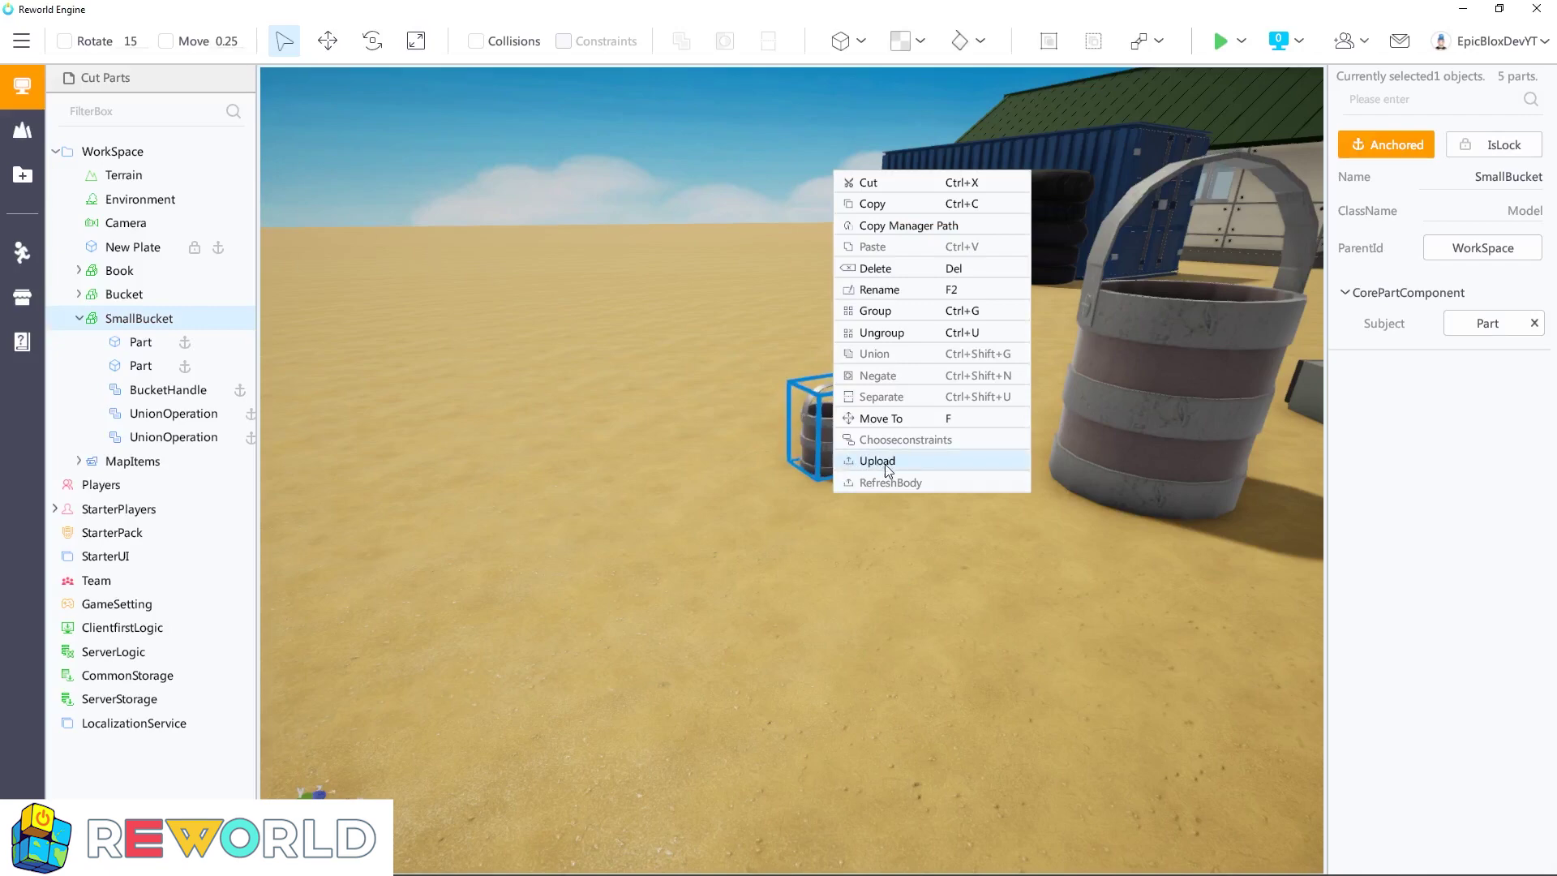
click(877, 461)
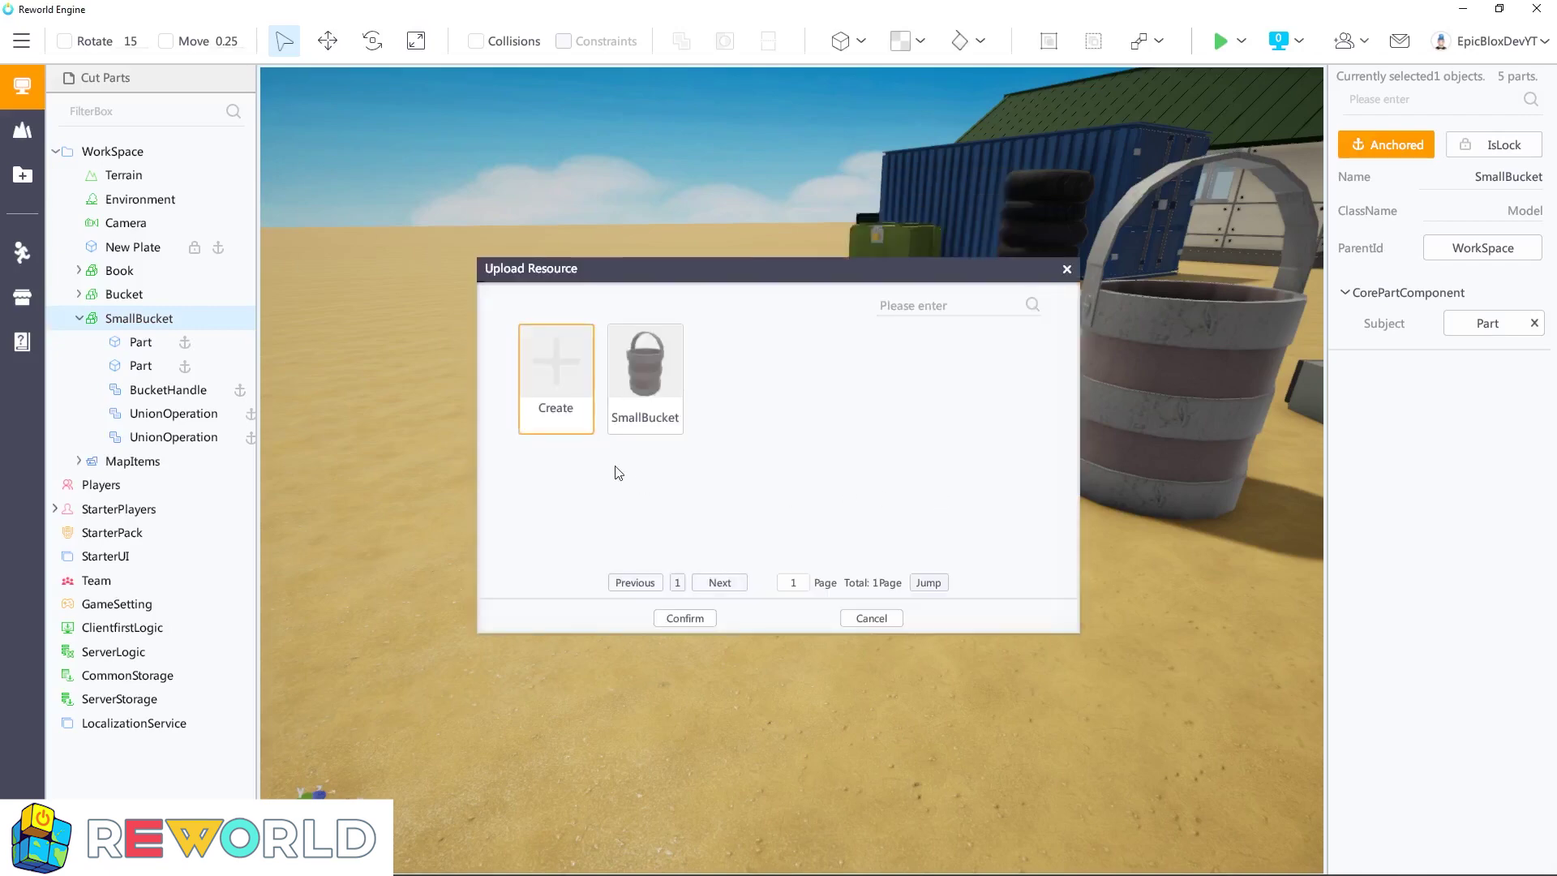
click(682, 620)
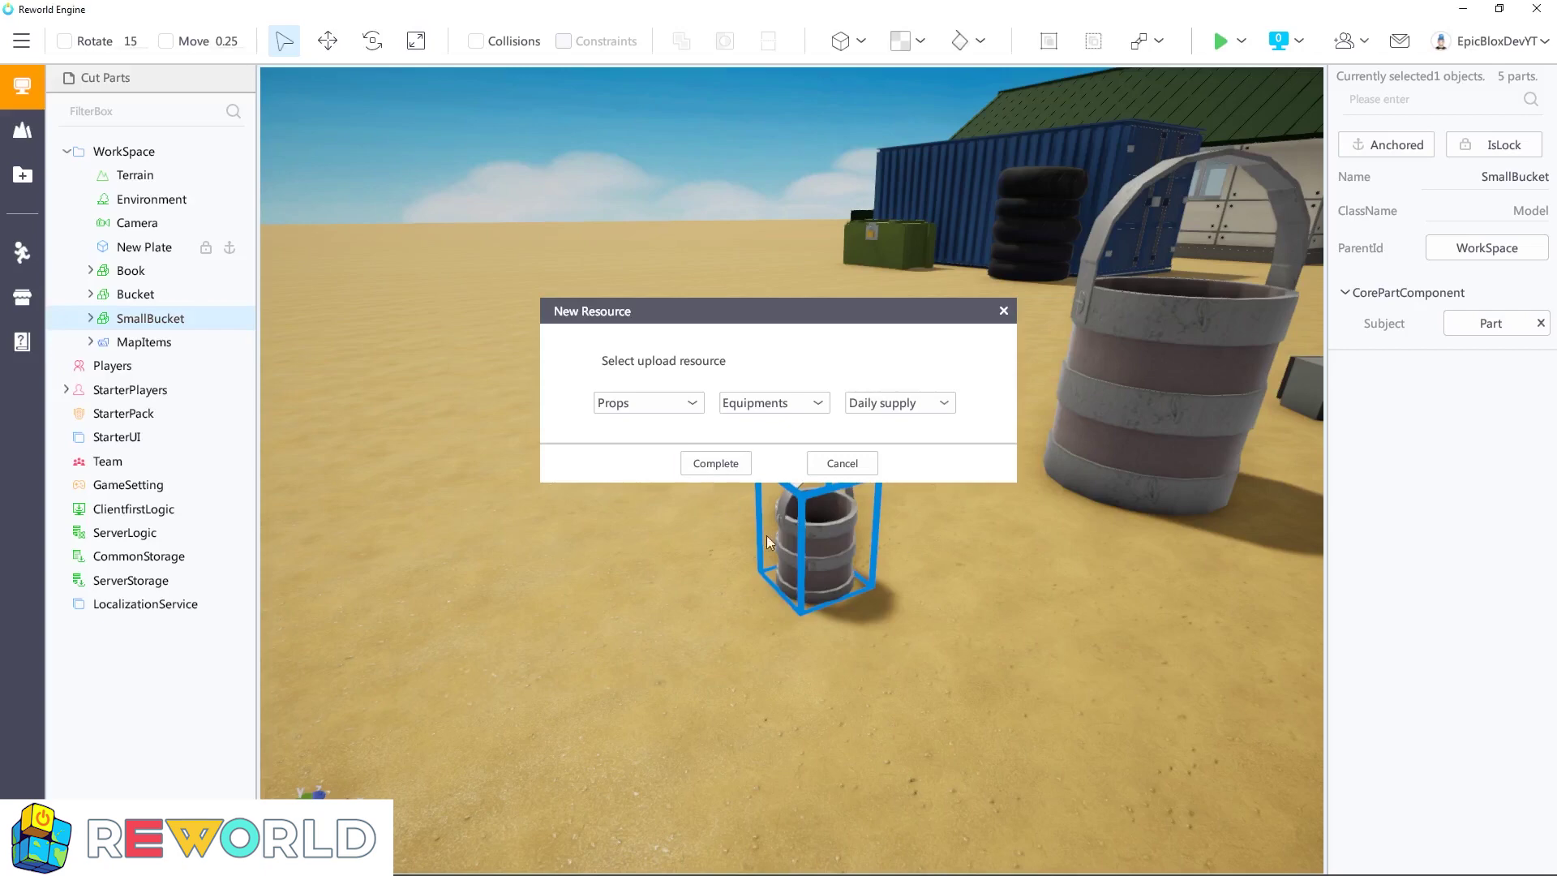
key(Return)
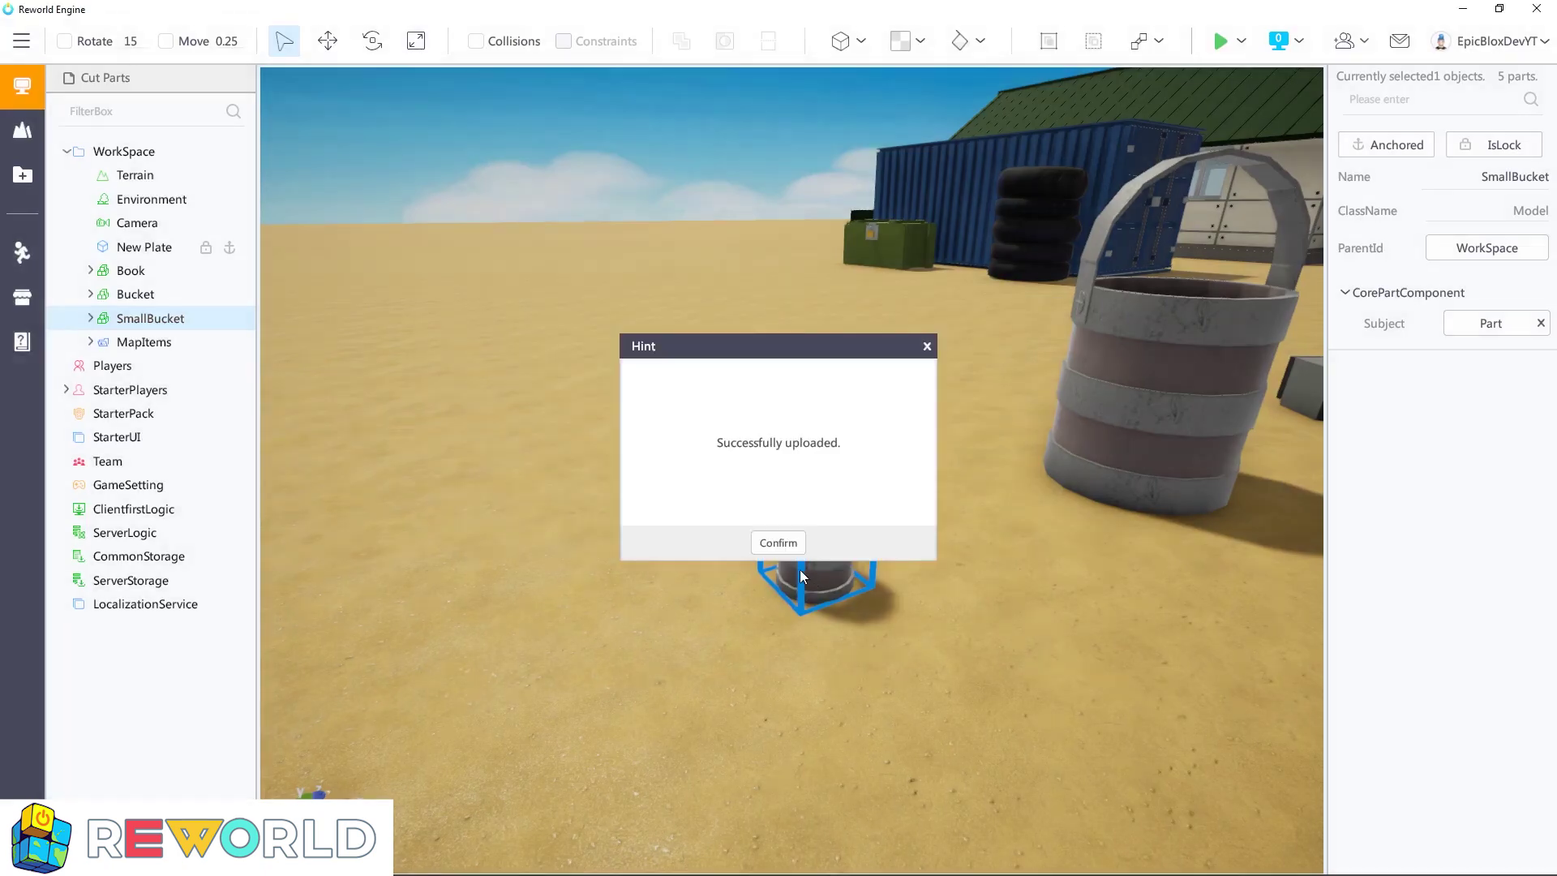
click(780, 543)
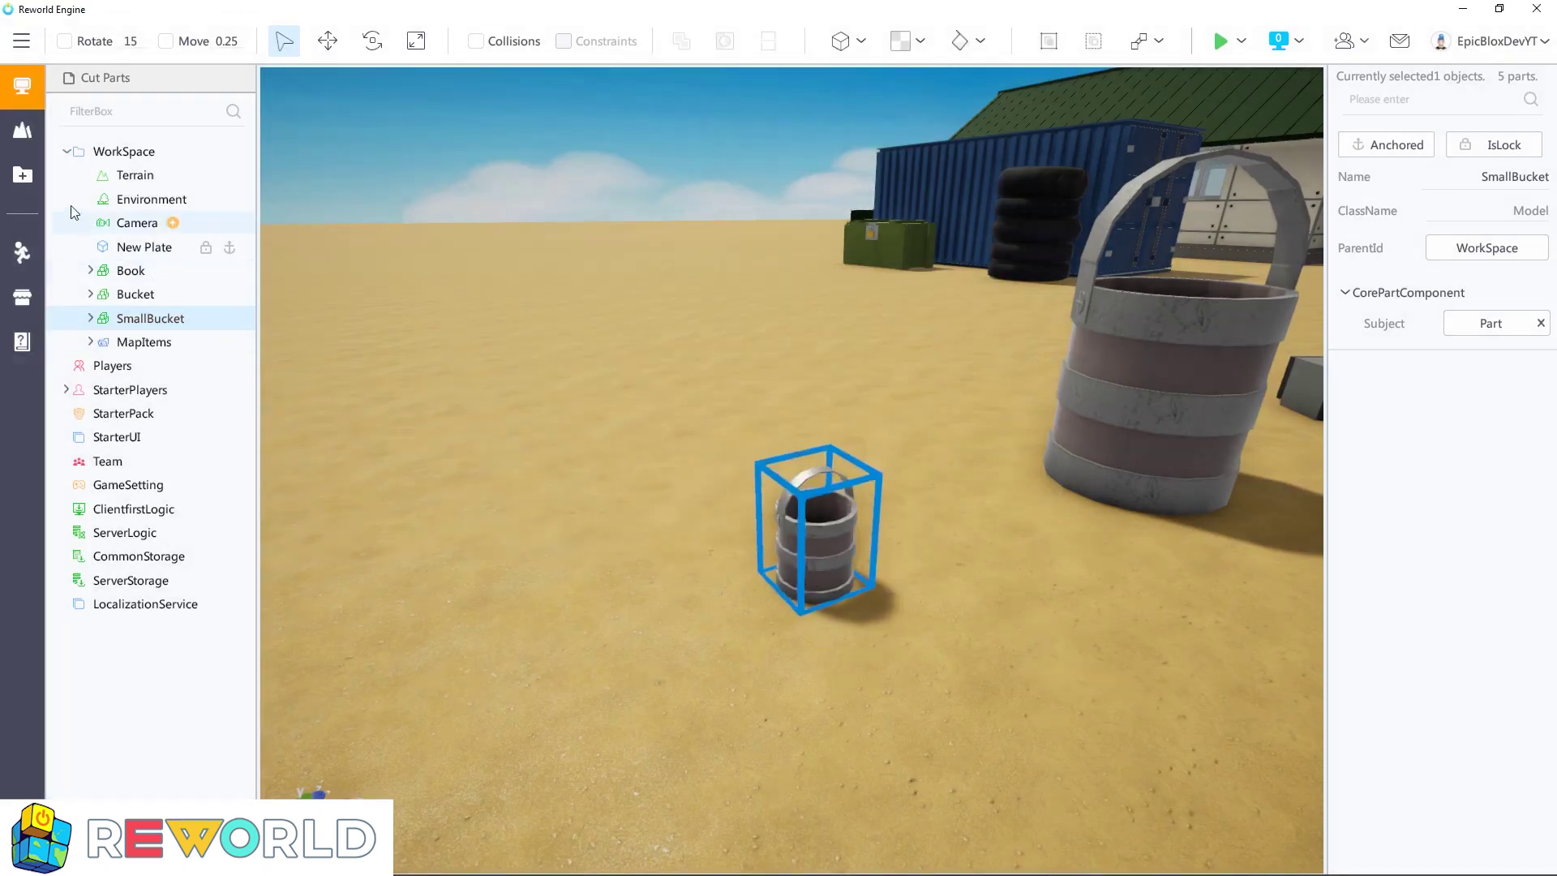
Step: Show the LocalMaterial resources matching "bucket" and open the details of the uploaded SmallBucket
click(32, 183)
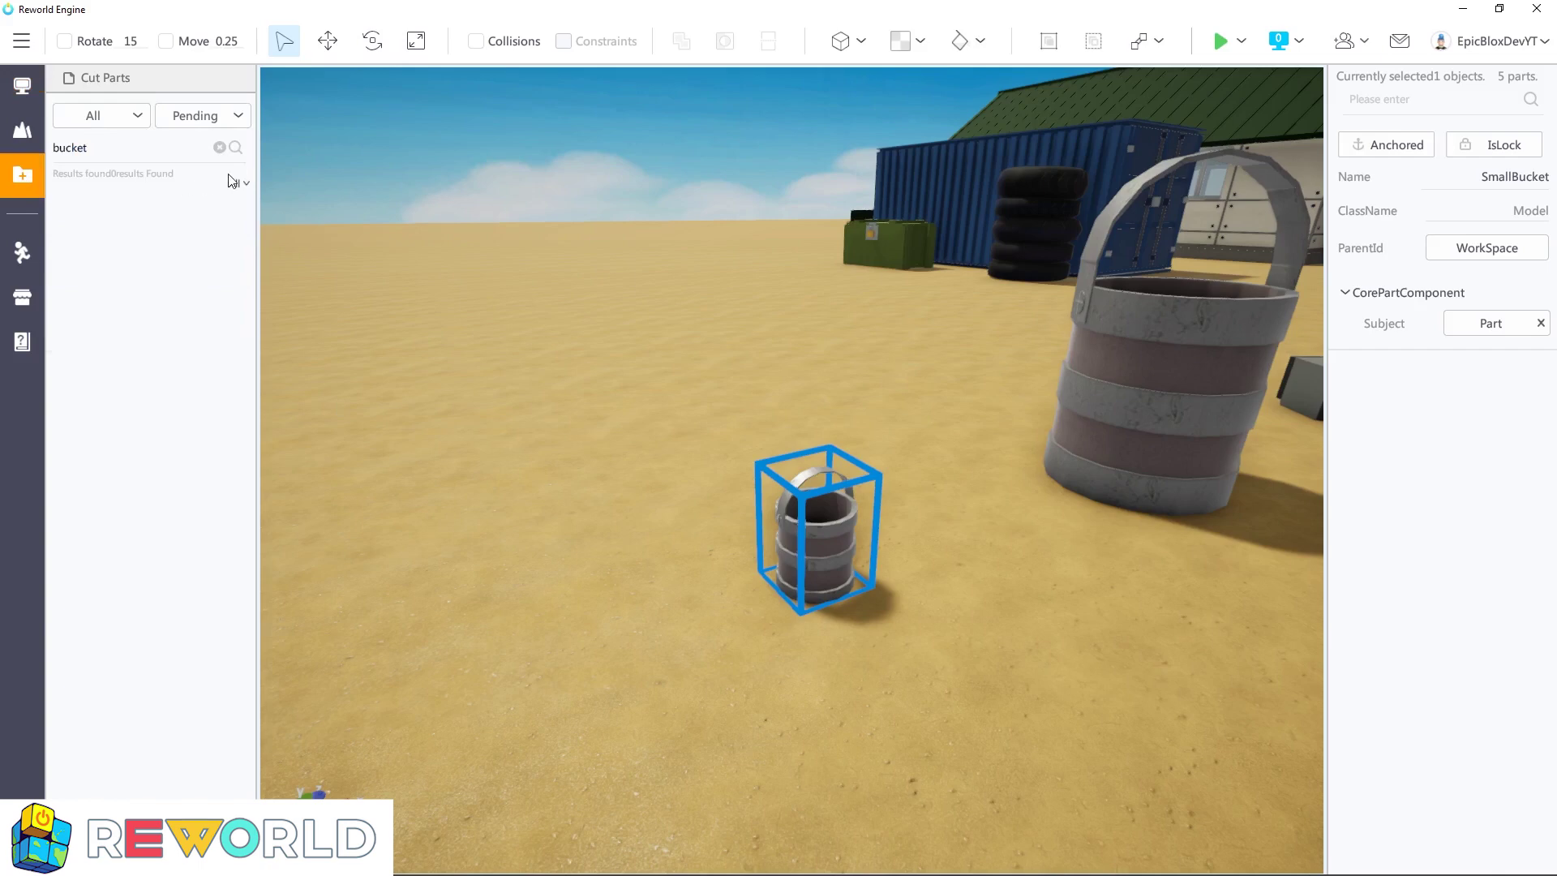
click(242, 122)
click(233, 137)
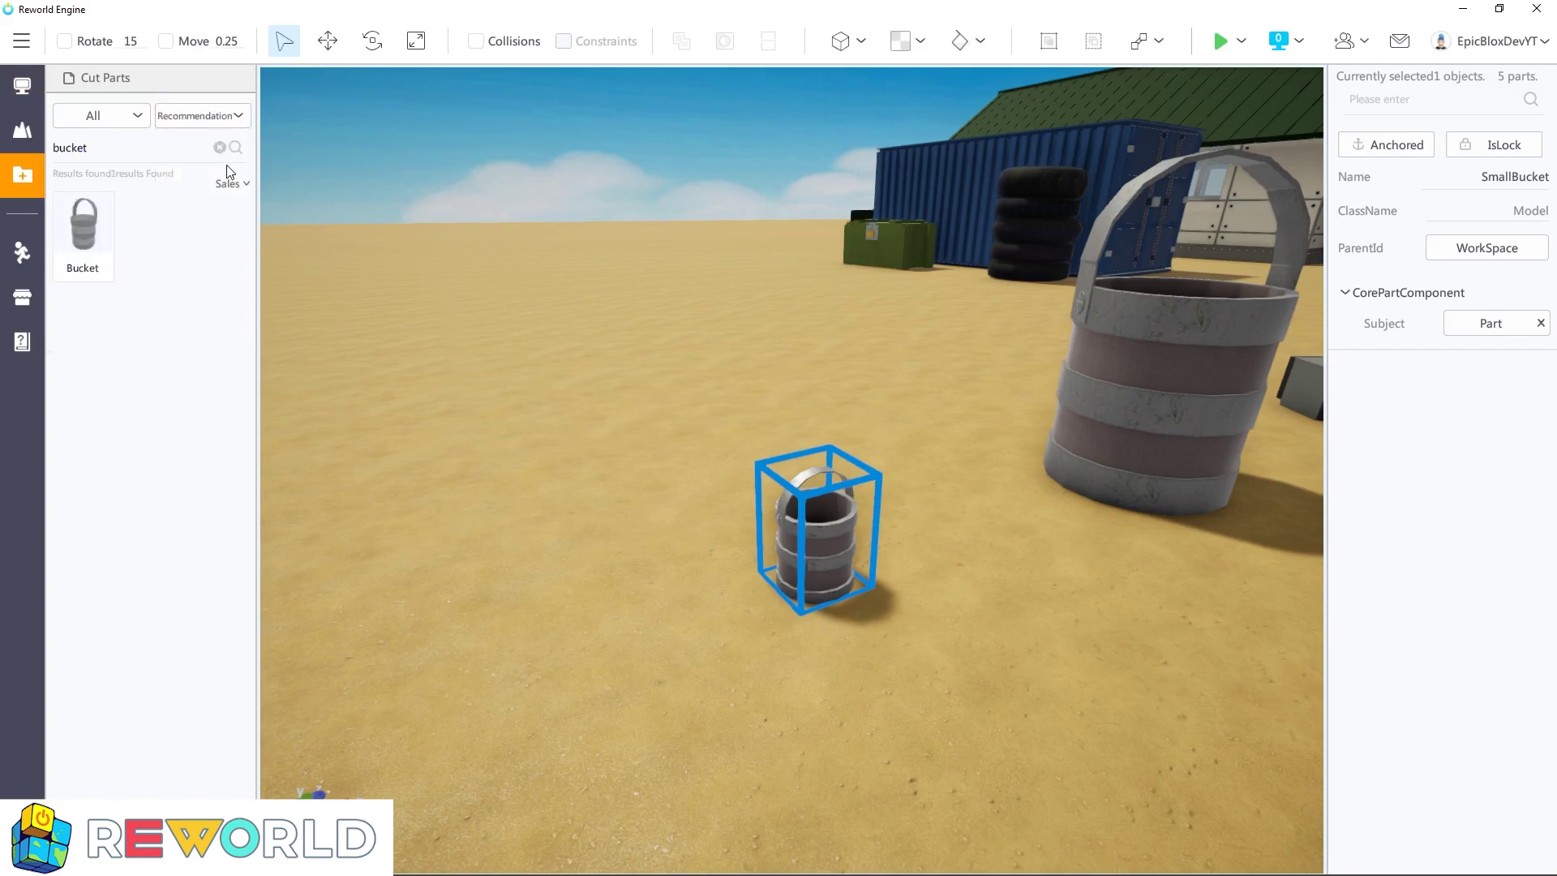
click(237, 119)
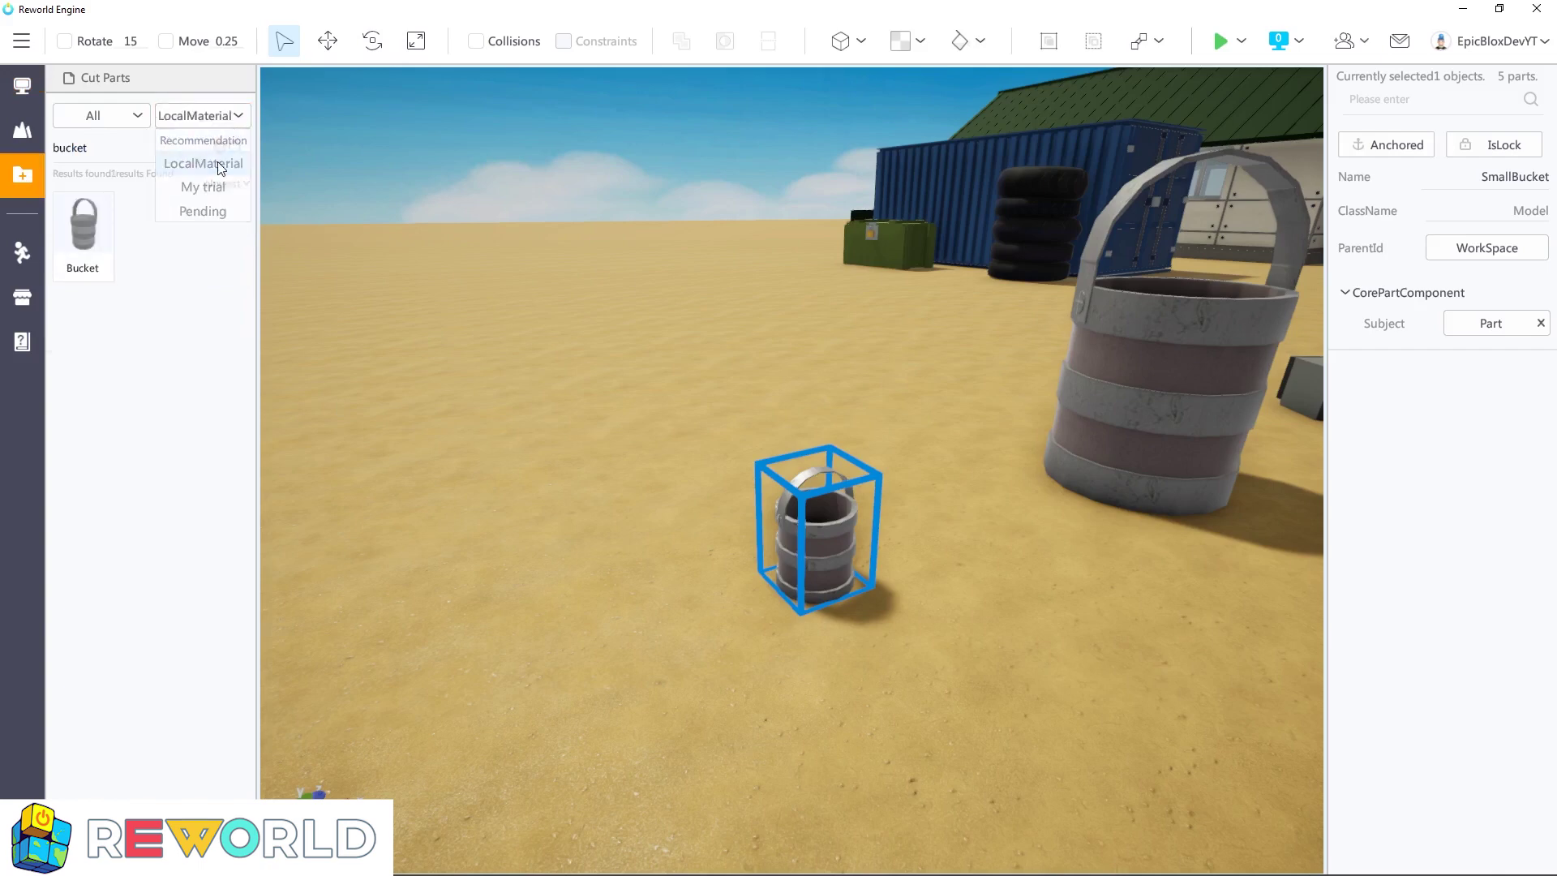
click(242, 118)
click(89, 233)
click(108, 200)
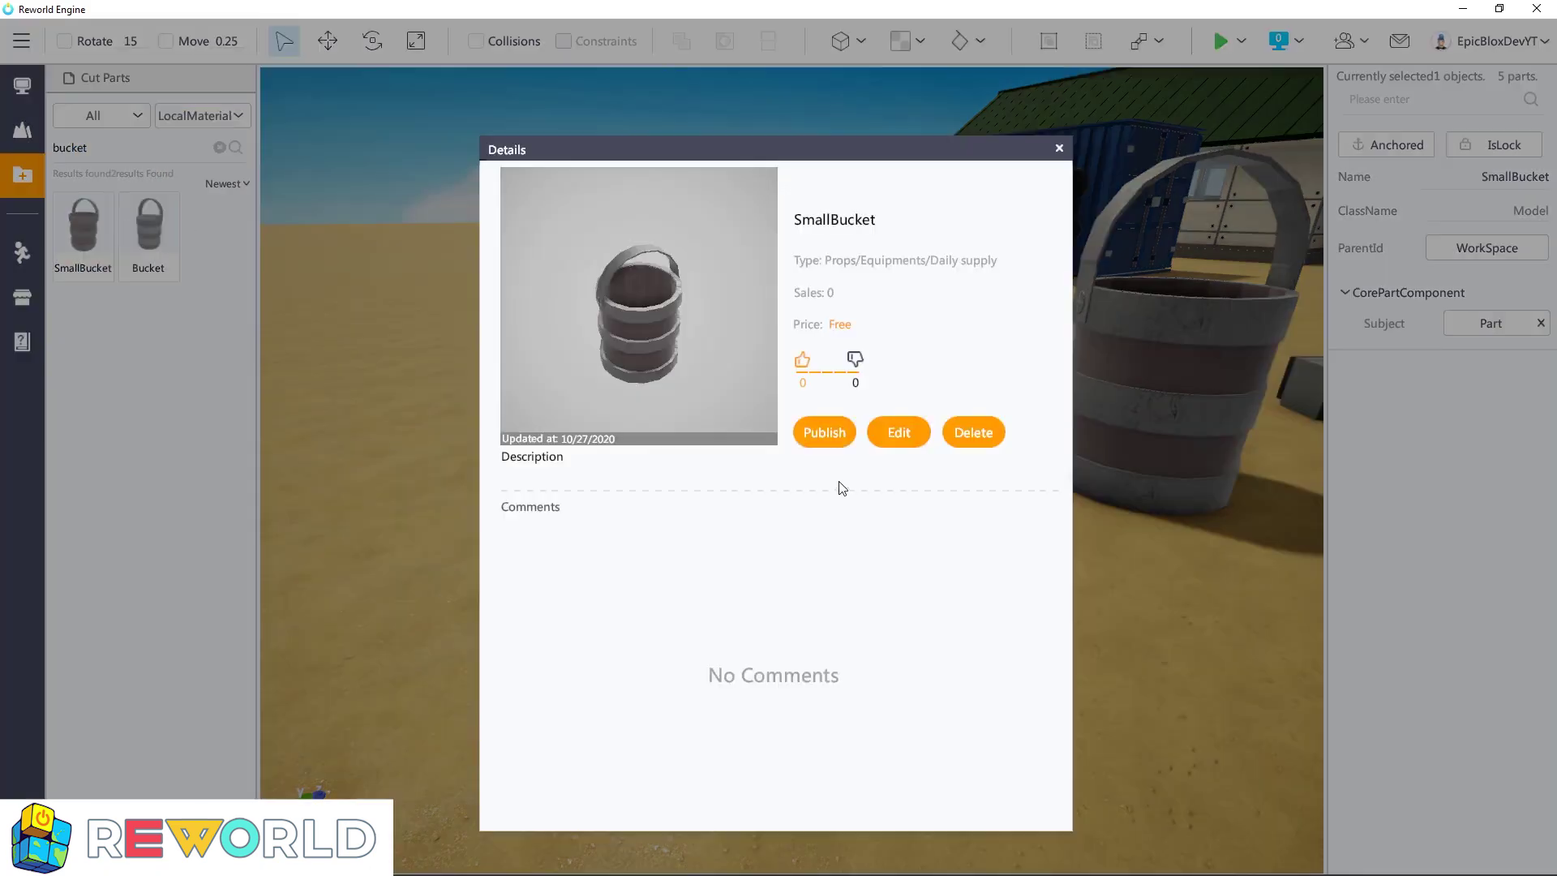